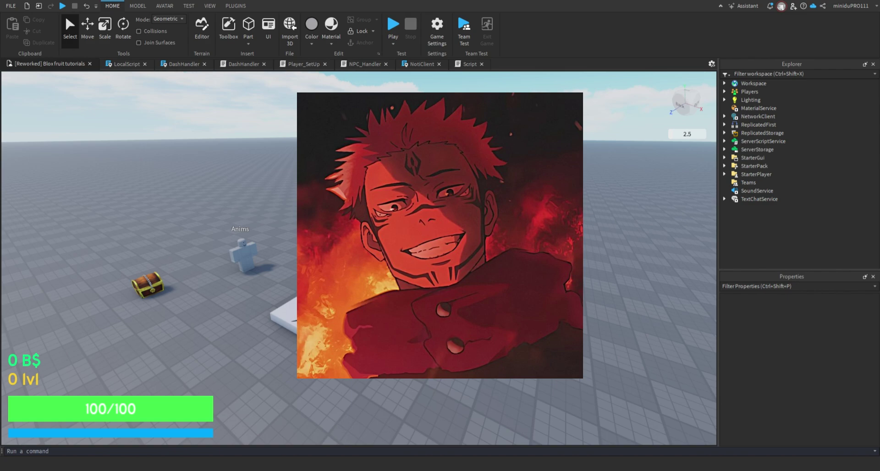
Step: Orbit the camera back toward the Anims NPC and chest, and list Workspace's contents in Explorer
{"action": "right_click_drag", "start_coordinate": [641, 128], "coordinate": [612, 123]}
{"action": "key", "text": "s"}
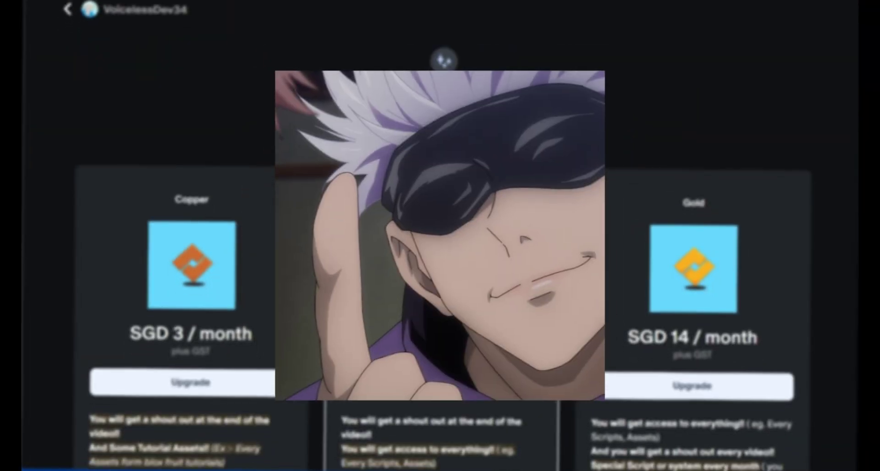
{"action": "scroll", "coordinate": [440, 293], "scroll_direction": "down", "scroll_amount": 1}
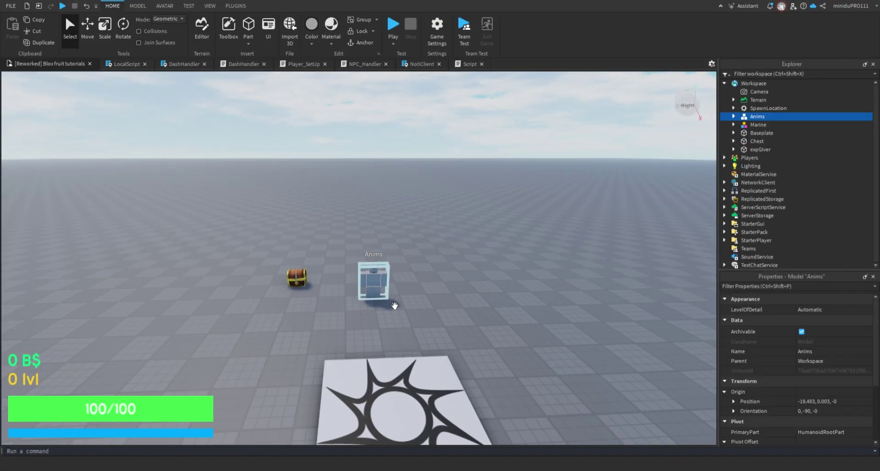
Step: Duplicate the Anims NPC with Ctrl+D and drag the copy to a new spot
{"action": "left_click", "coordinate": [86, 39]}
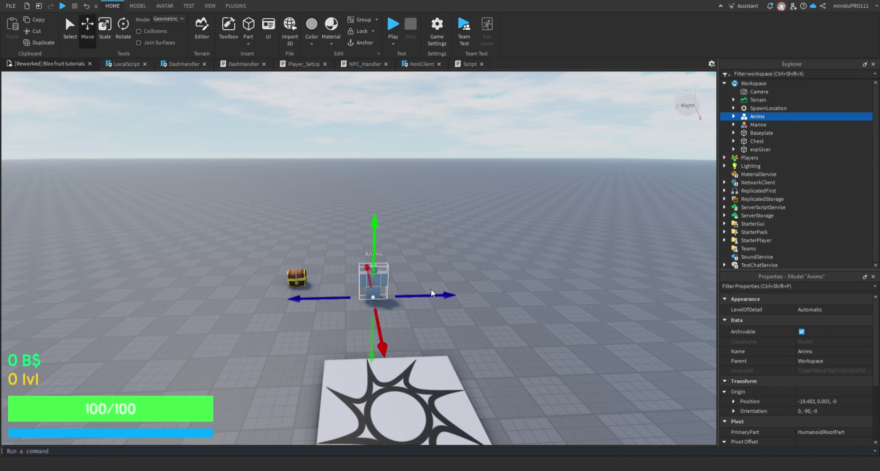
{"action": "key", "text": "ctrl+d"}
{"action": "left_click_drag", "start_coordinate": [460, 309], "coordinate": [426, 301]}
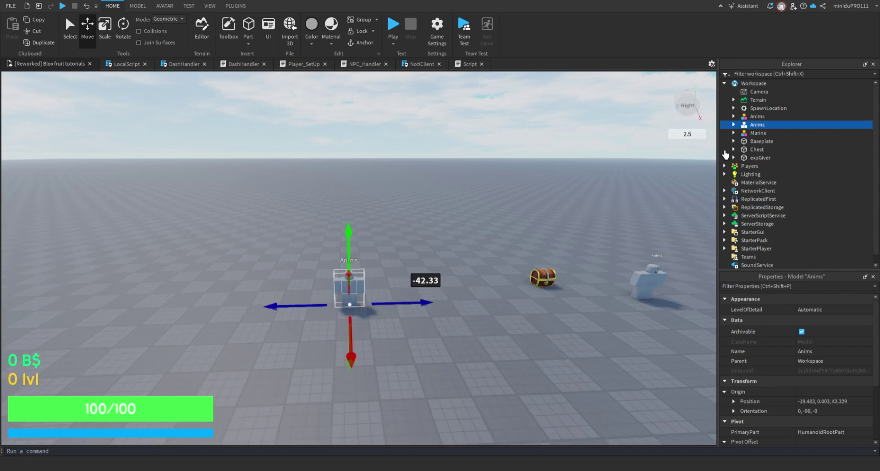
Step: Rename the copied NPC to Shop and turn the view toward it
{"action": "double_click", "coordinate": [754, 127]}
{"action": "type", "text": "Shol"}
{"action": "key", "text": "BackSpace"}
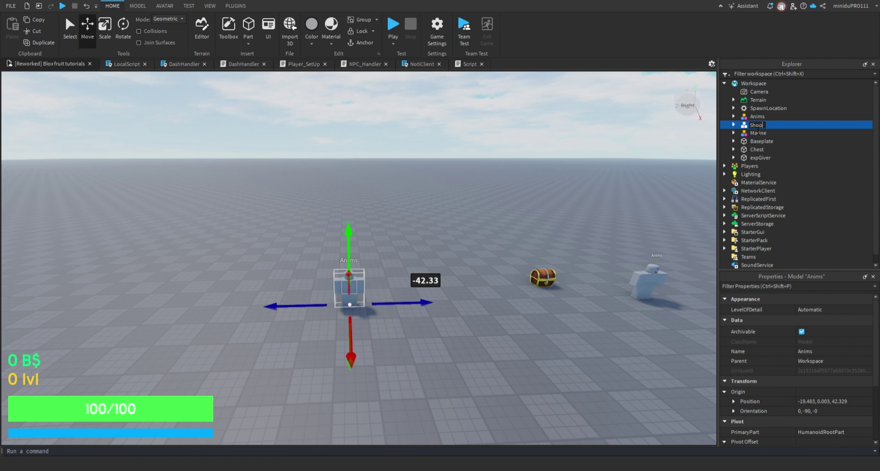
{"action": "key", "text": "Return"}
{"action": "left_click", "coordinate": [734, 125]}
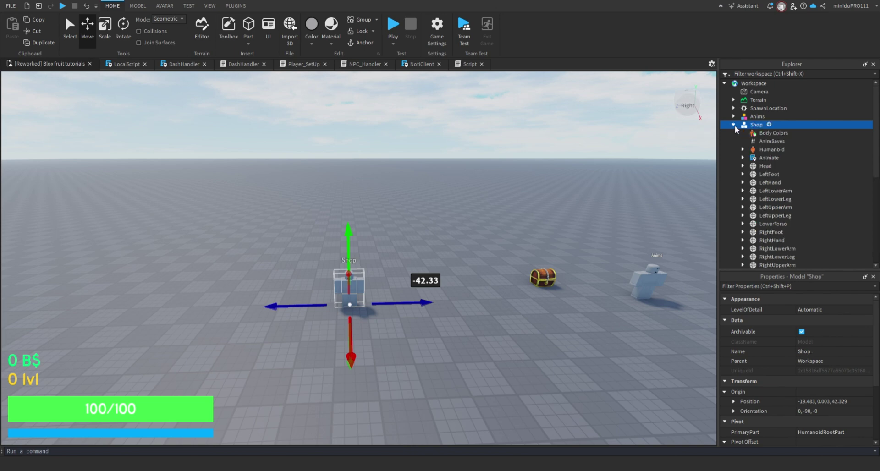
{"action": "left_click", "coordinate": [734, 125]}
{"action": "left_click", "coordinate": [508, 141]}
{"action": "right_click_drag", "start_coordinate": [505, 174], "coordinate": [505, 174]}
Step: Insert a Part in front of the Shop NPC and scale it into a long flat slab
{"action": "key", "text": "s"}
{"action": "key", "text": "w"}
{"action": "key", "text": "w"}
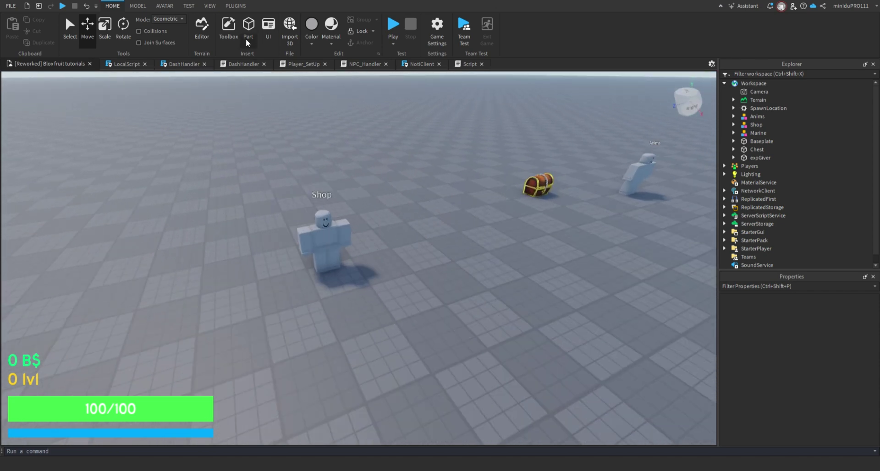
{"action": "left_click", "coordinate": [248, 30]}
{"action": "mouse_move", "coordinate": [380, 272]}
{"action": "left_mouse_down"}
{"action": "mouse_move", "coordinate": [403, 305]}
{"action": "mouse_move", "coordinate": [387, 263]}
{"action": "mouse_move", "coordinate": [394, 270]}
{"action": "left_mouse_up"}
{"action": "left_click", "coordinate": [112, 38]}
{"action": "left_click_drag", "start_coordinate": [346, 288], "coordinate": [271, 306]}
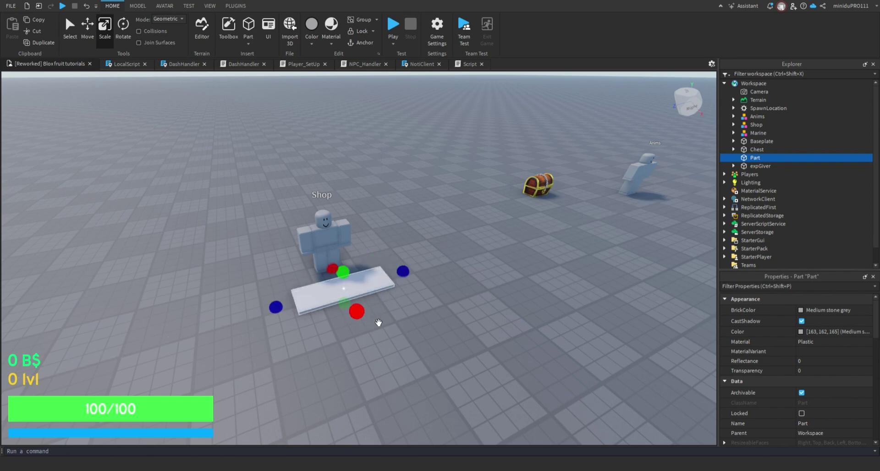
{"action": "left_click_drag", "start_coordinate": [403, 272], "coordinate": [403, 272]}
Step: Set the slab's Transparency to 1 so it is invisible
{"action": "left_click", "coordinate": [818, 372]}
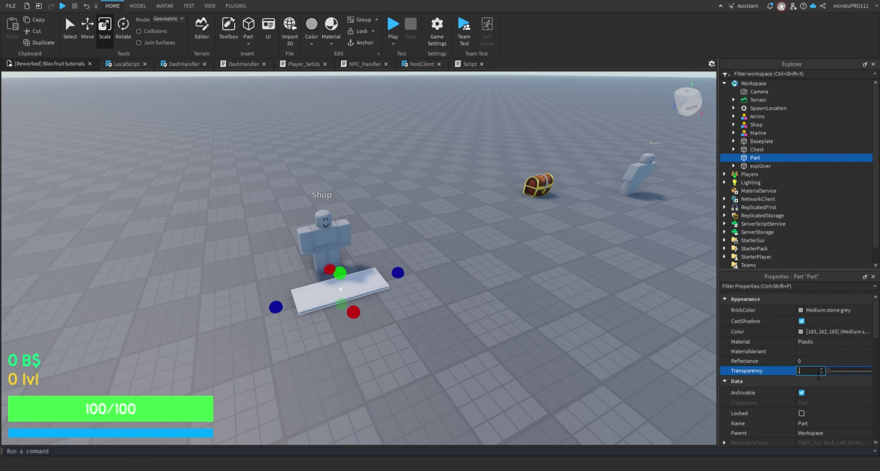
{"action": "type", "text": "1"}
{"action": "key", "text": "Return"}
{"action": "left_click", "coordinate": [459, 365]}
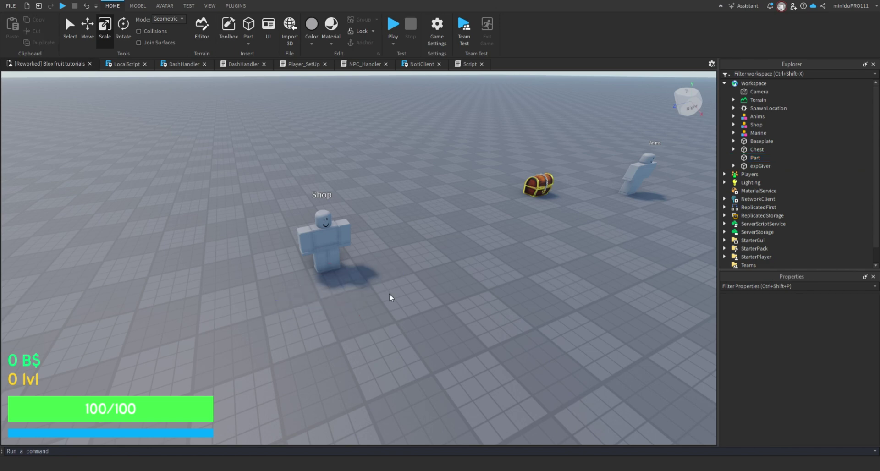
Step: Anchor the invisible slab and uncheck its CanCollide
{"action": "left_click", "coordinate": [371, 293]}
{"action": "left_click", "coordinate": [369, 42]}
{"action": "left_click", "coordinate": [432, 121]}
{"action": "right_click_drag", "start_coordinate": [441, 184], "coordinate": [458, 193]}
{"action": "key", "text": "s"}
{"action": "left_click", "coordinate": [353, 303]}
{"action": "scroll", "coordinate": [808, 411], "scroll_direction": "down", "scroll_amount": 7}
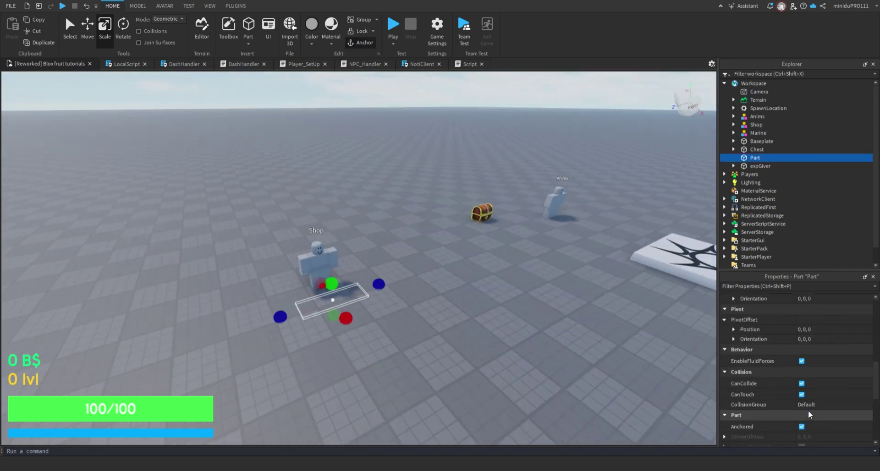
{"action": "left_click", "coordinate": [802, 384]}
Step: Insert a ScreenGui under StarterGui and rename it Shop_Gui
{"action": "left_click", "coordinate": [723, 241]}
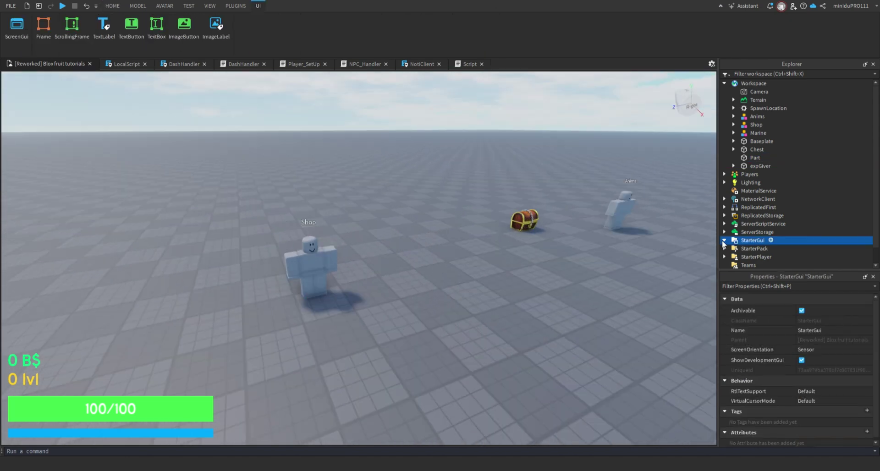
{"action": "scroll", "coordinate": [728, 243], "scroll_direction": "down", "scroll_amount": 3}
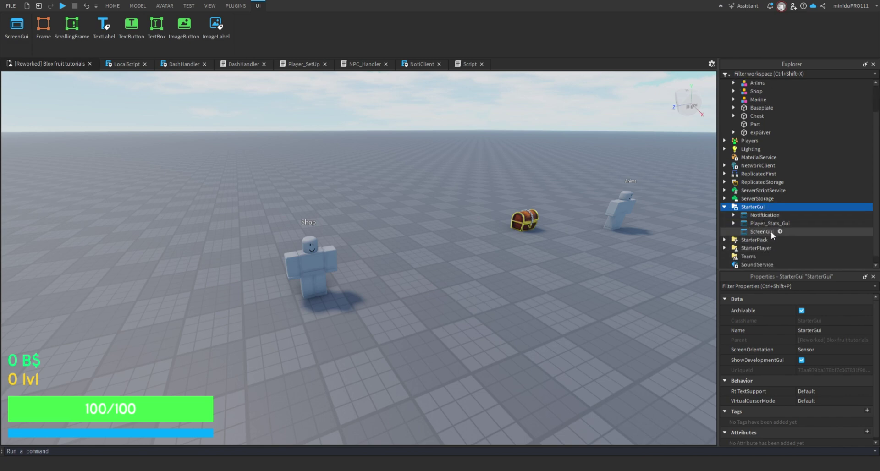
{"action": "left_click", "coordinate": [768, 233]}
{"action": "double_click", "coordinate": [770, 235]}
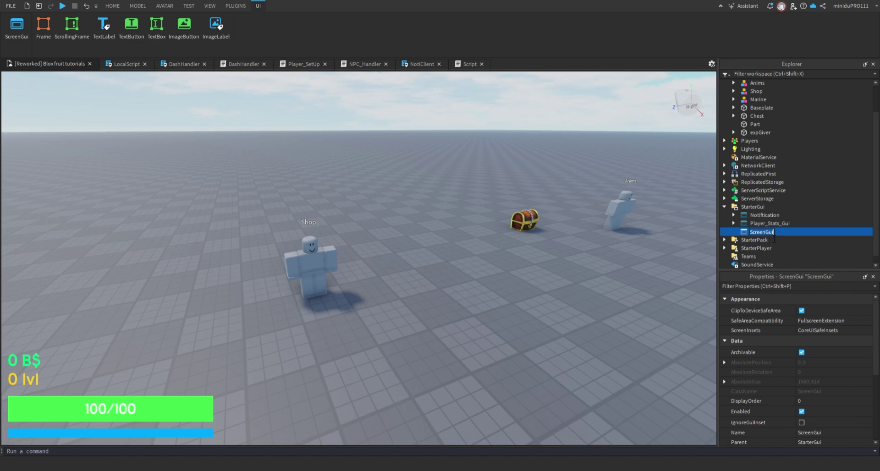
{"action": "key", "text": "BackSpace"}
{"action": "key", "text": "Return"}
Step: Add a Frame inside Shop_Gui, sized to 785 x 466 and centred on screen
{"action": "left_click", "coordinate": [755, 264]}
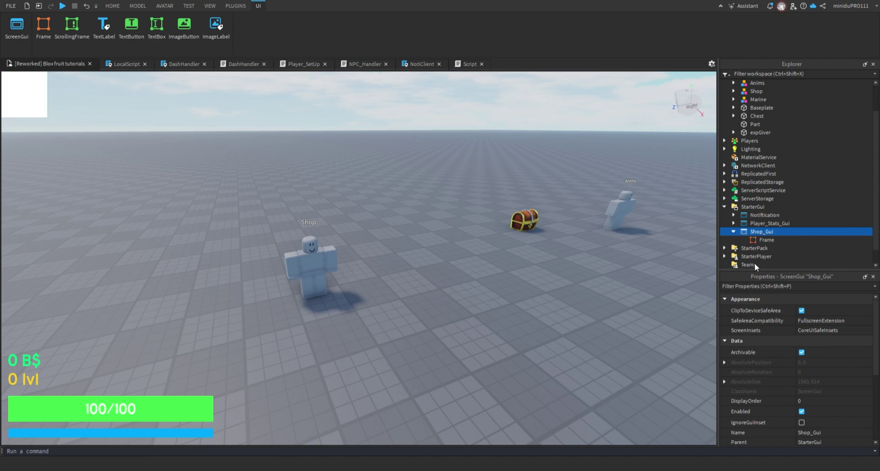
{"action": "left_click", "coordinate": [762, 241]}
{"action": "left_click_drag", "start_coordinate": [37, 120], "coordinate": [544, 374]}
{"action": "mouse_move", "coordinate": [432, 294]}
{"action": "left_mouse_down"}
{"action": "mouse_move", "coordinate": [446, 290]}
{"action": "mouse_move", "coordinate": [441, 269]}
{"action": "mouse_move", "coordinate": [443, 303]}
{"action": "left_mouse_up"}
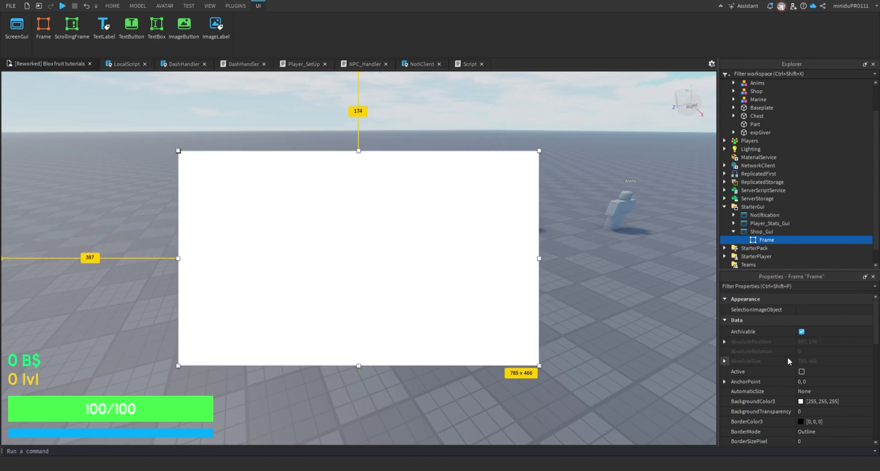
Step: Set the frame's BackgroundColor3 to dark grey 27, 27, 27
{"action": "left_click", "coordinate": [802, 401]}
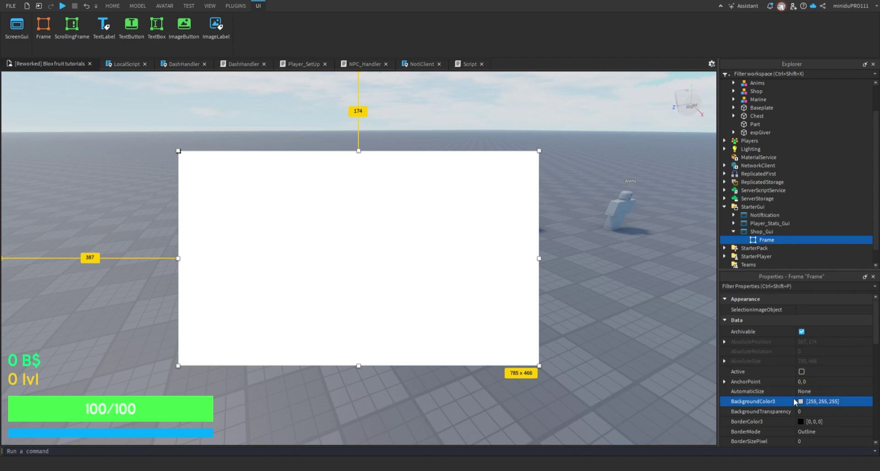
{"action": "left_click", "coordinate": [547, 233]}
{"action": "left_click", "coordinate": [548, 236]}
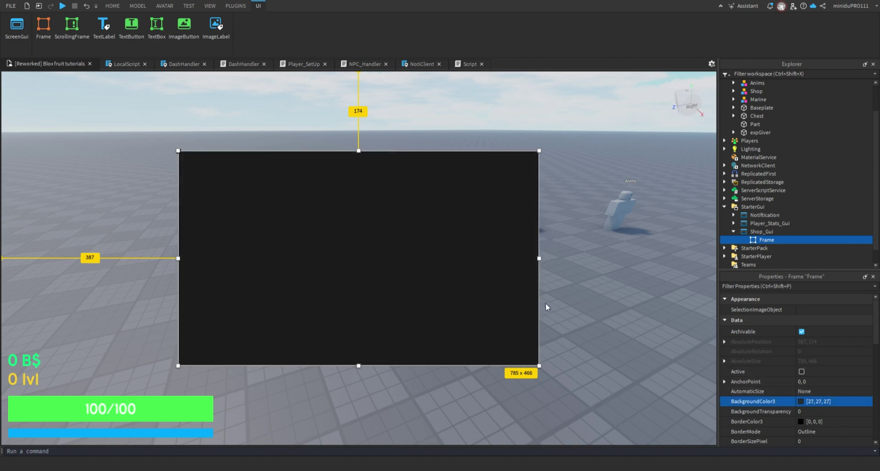
{"action": "left_click", "coordinate": [587, 135]}
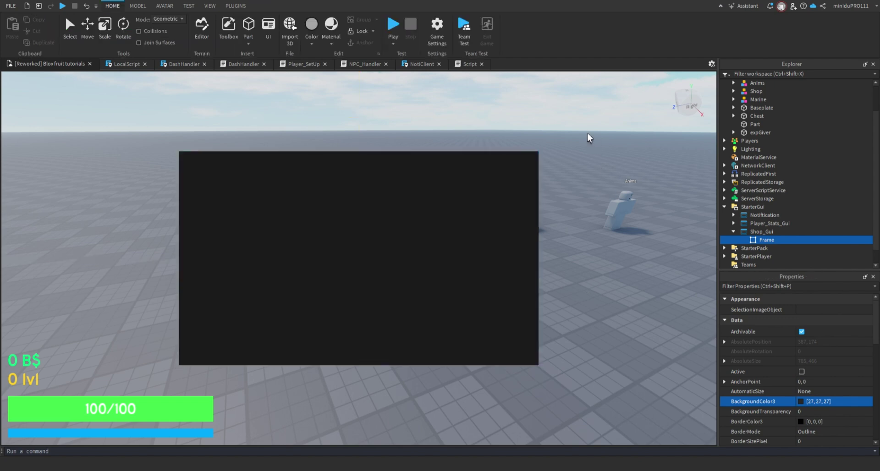
{"action": "left_click", "coordinate": [766, 240]}
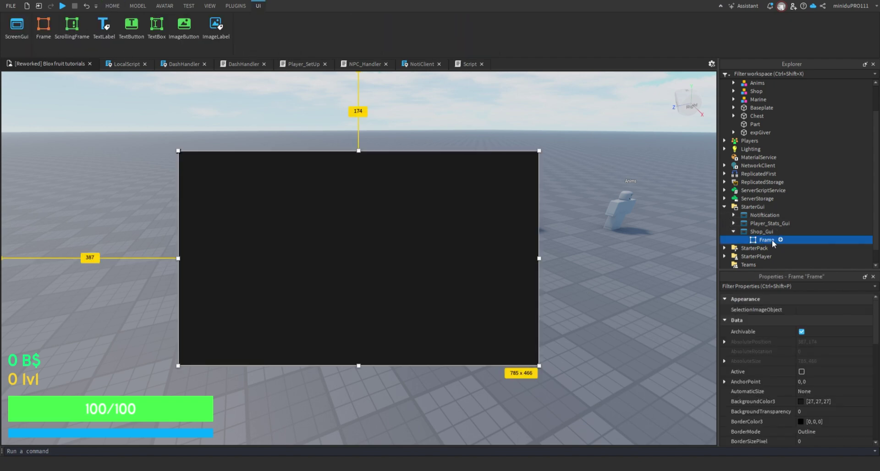
{"action": "left_click", "coordinate": [773, 242]}
{"action": "key", "text": "Return"}
Step: Add a full-width TextLabel reading 'Shop' with bold, TextScaled text
{"action": "left_click", "coordinate": [770, 249]}
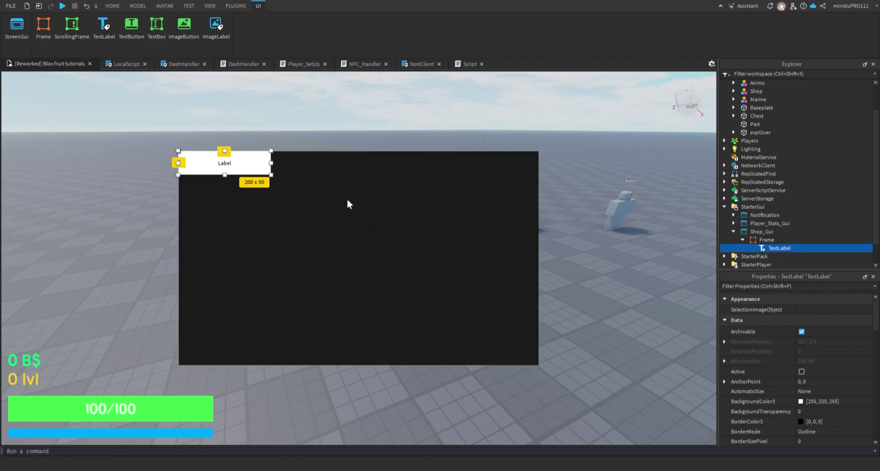
{"action": "left_click_drag", "start_coordinate": [286, 177], "coordinate": [552, 183]}
{"action": "scroll", "coordinate": [840, 387], "scroll_direction": "down", "scroll_amount": 10}
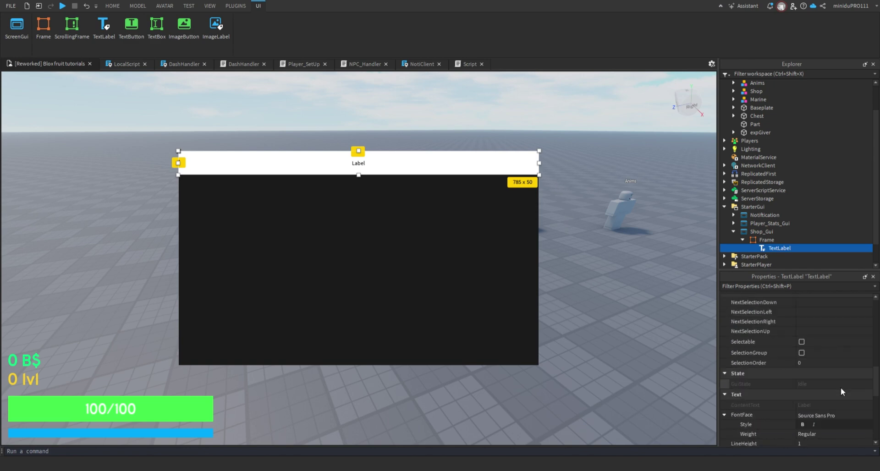
{"action": "left_click", "coordinate": [802, 334]}
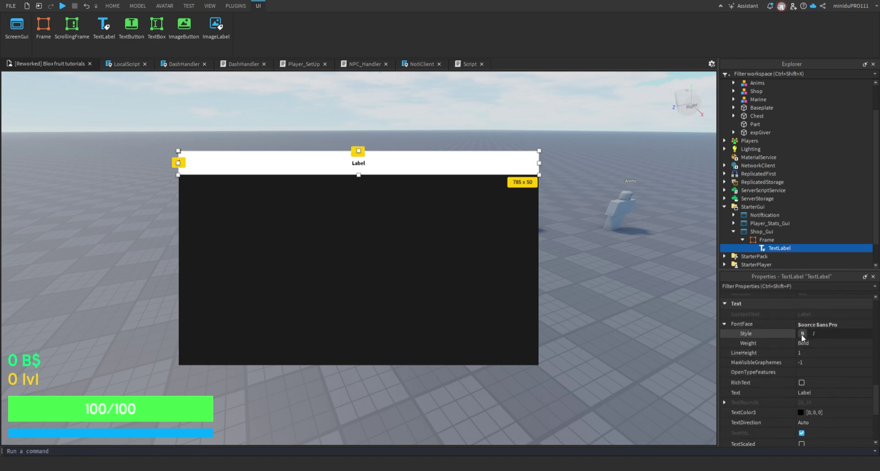
{"action": "scroll", "coordinate": [804, 392], "scroll_direction": "down", "scroll_amount": 2}
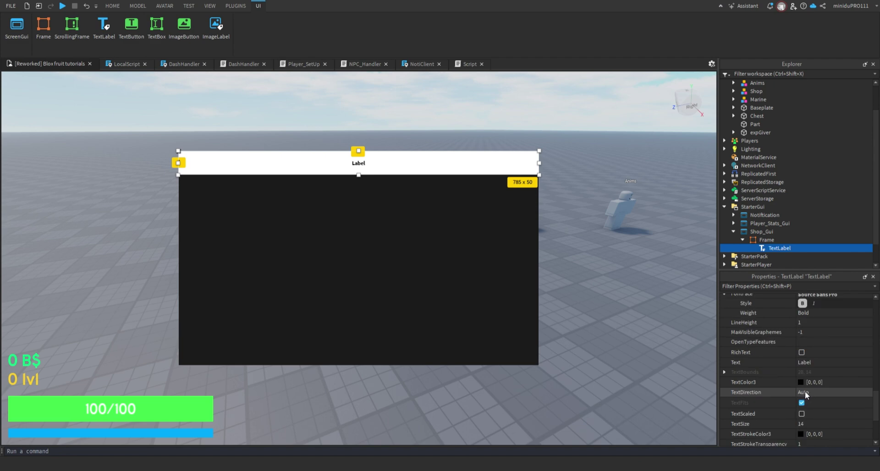
{"action": "left_click", "coordinate": [801, 413]}
{"action": "left_click", "coordinate": [802, 413]}
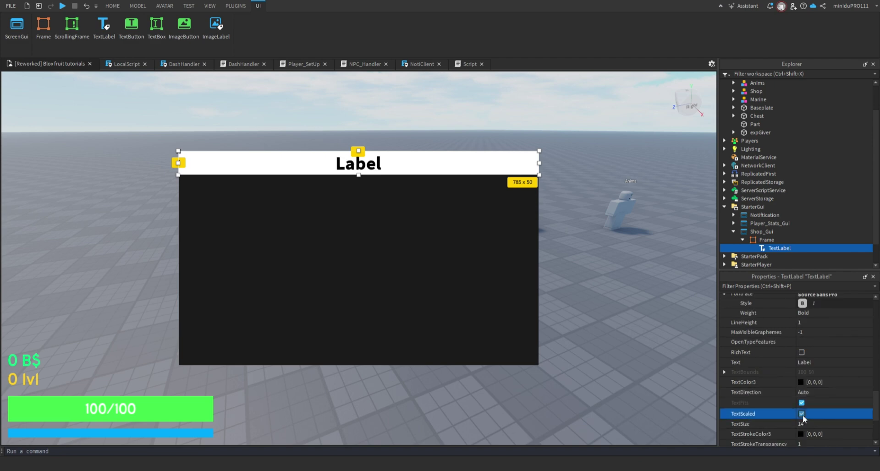
{"action": "left_click", "coordinate": [830, 363]}
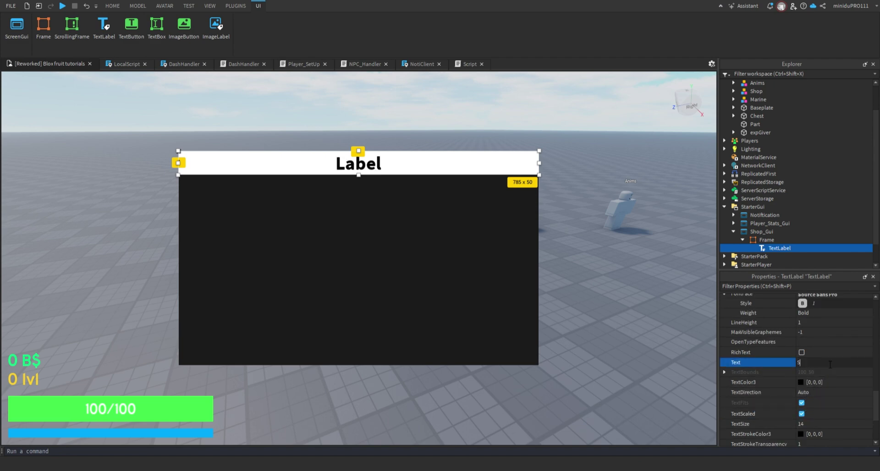
{"action": "key", "text": "Return"}
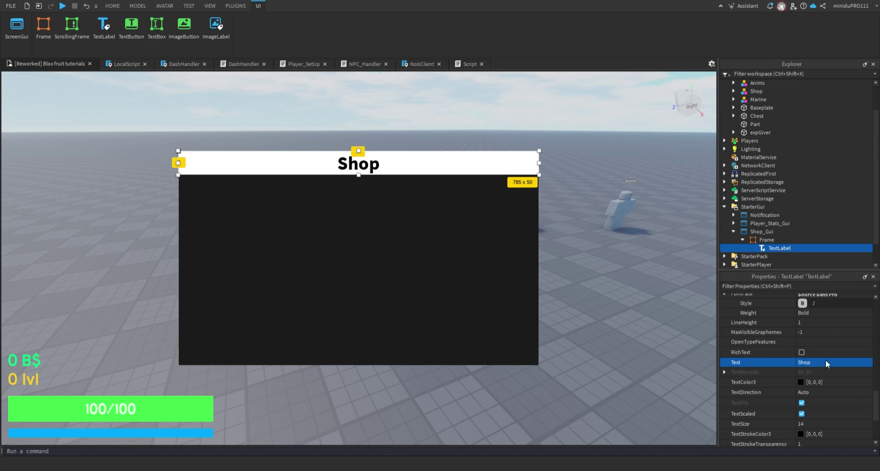
Step: Adjust the label's background colour and ZIndex, then set BackgroundTransparency to 1
{"action": "scroll", "coordinate": [820, 390], "scroll_direction": "up", "scroll_amount": 15}
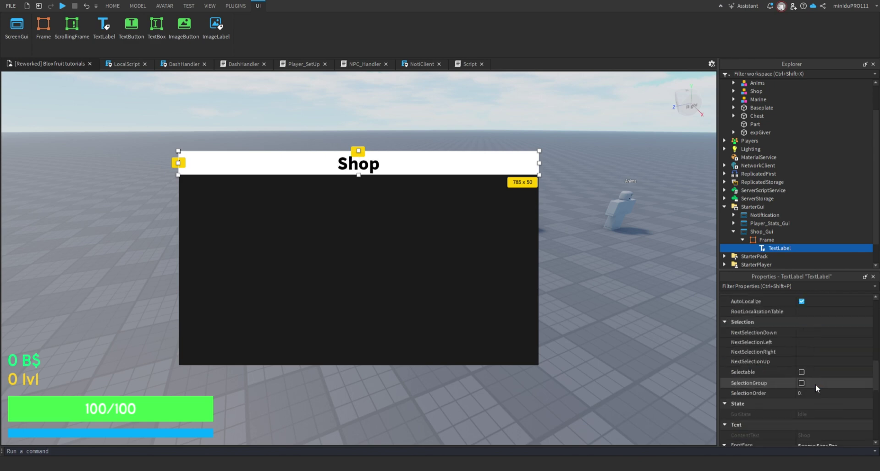
{"action": "scroll", "coordinate": [816, 384], "scroll_direction": "up", "scroll_amount": 5}
{"action": "left_click", "coordinate": [798, 399]}
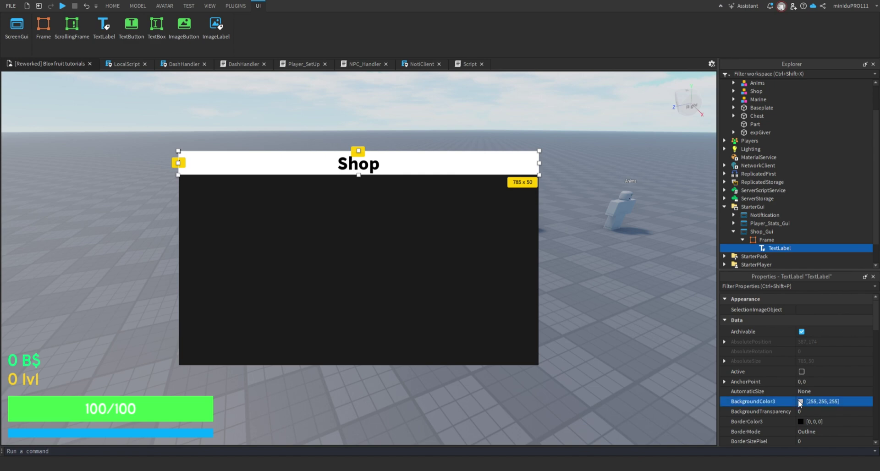
{"action": "left_click_drag", "start_coordinate": [548, 229], "coordinate": [550, 240]}
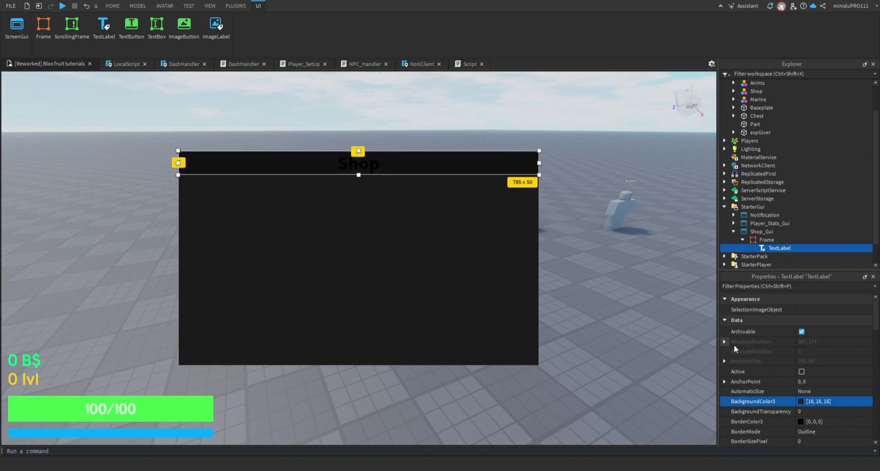
{"action": "scroll", "coordinate": [834, 408], "scroll_direction": "down", "scroll_amount": 2}
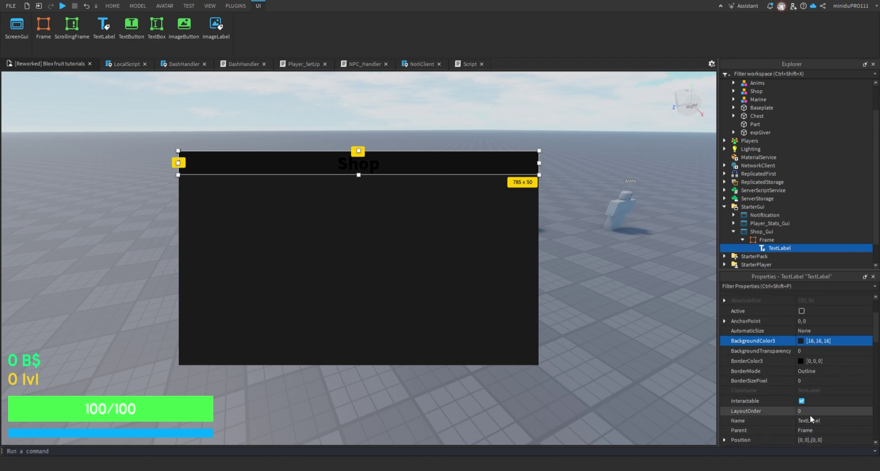
{"action": "scroll", "coordinate": [810, 417], "scroll_direction": "down", "scroll_amount": 2}
{"action": "left_click", "coordinate": [809, 438]}
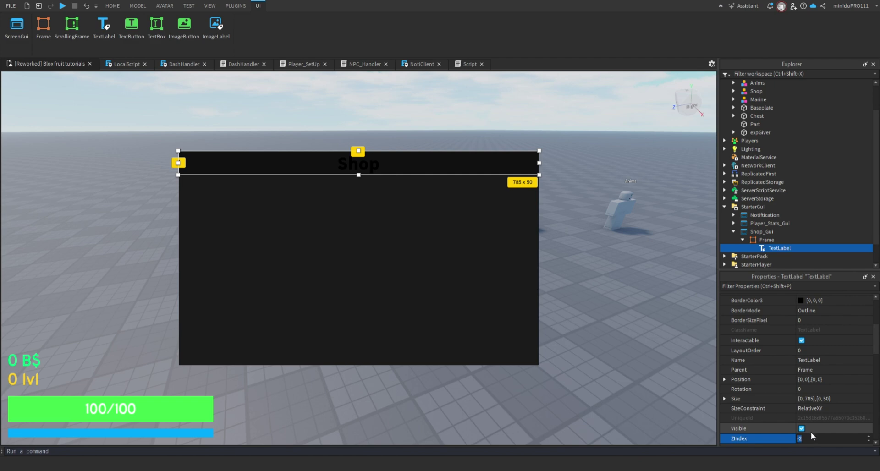
{"action": "scroll", "coordinate": [814, 416], "scroll_direction": "up", "scroll_amount": 1}
{"action": "scroll", "coordinate": [815, 416], "scroll_direction": "down", "scroll_amount": 2}
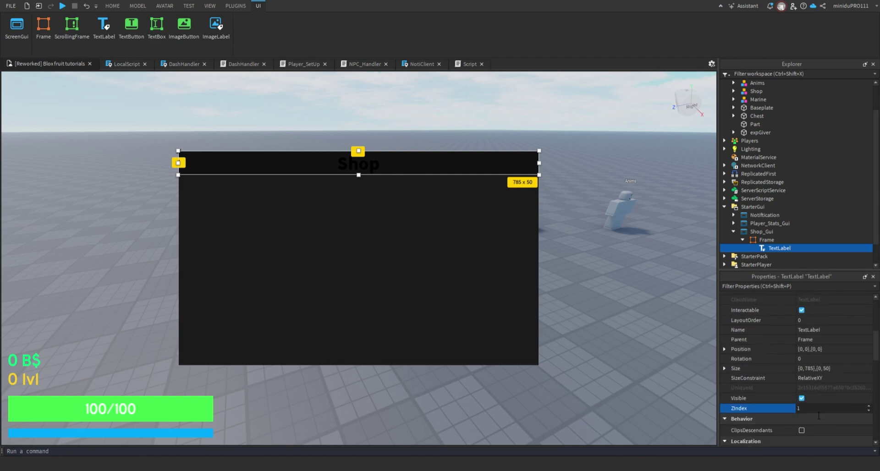
{"action": "scroll", "coordinate": [819, 386], "scroll_direction": "up", "scroll_amount": 1}
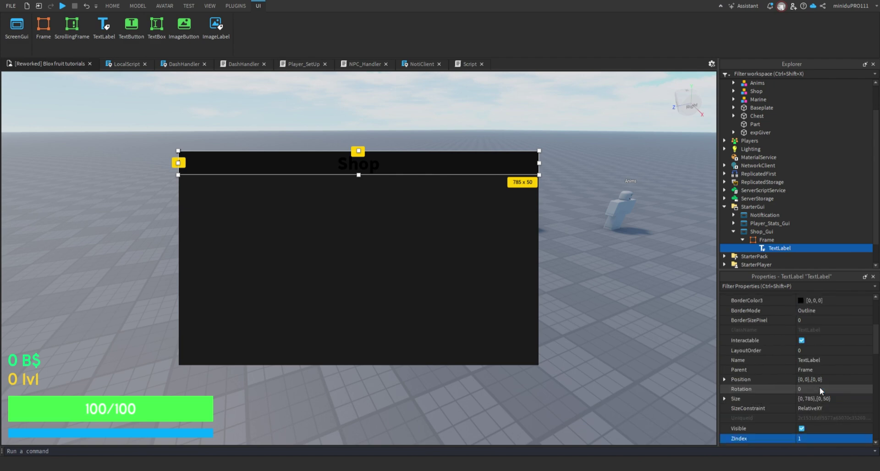
{"action": "scroll", "coordinate": [818, 387], "scroll_direction": "up", "scroll_amount": 2}
{"action": "left_click", "coordinate": [808, 351]}
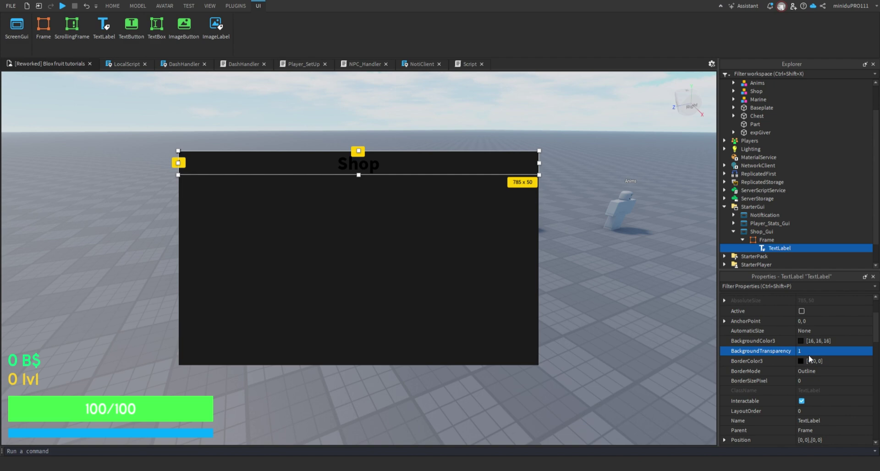
Step: Make the Shop text white and rename the label Title
{"action": "scroll", "coordinate": [808, 355], "scroll_direction": "down", "scroll_amount": 3}
{"action": "scroll", "coordinate": [808, 360], "scroll_direction": "down", "scroll_amount": 6}
{"action": "left_click", "coordinate": [801, 382]}
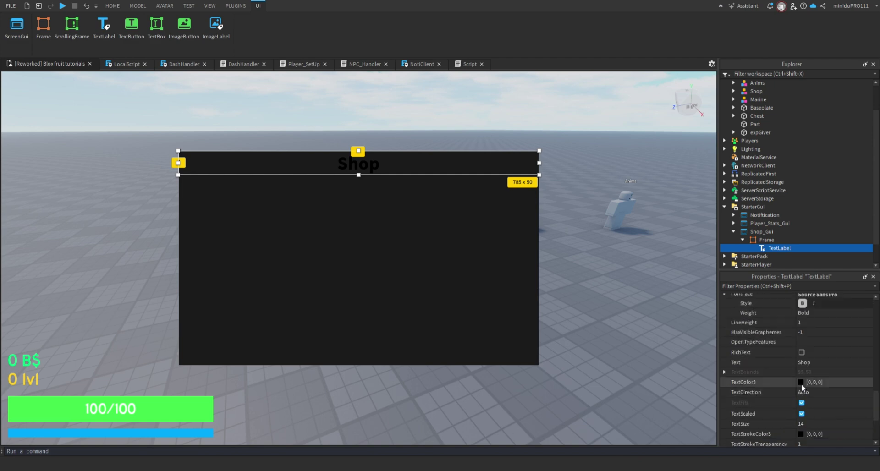
{"action": "left_click_drag", "start_coordinate": [547, 209], "coordinate": [545, 144]}
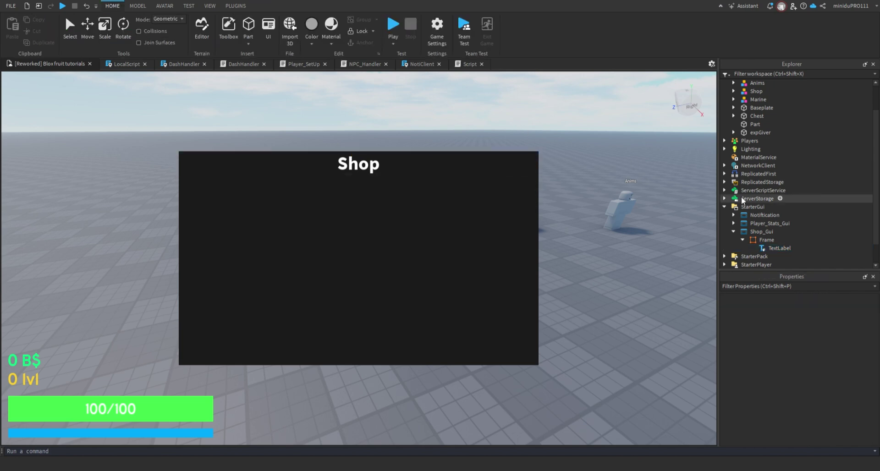
{"action": "left_click", "coordinate": [763, 240]}
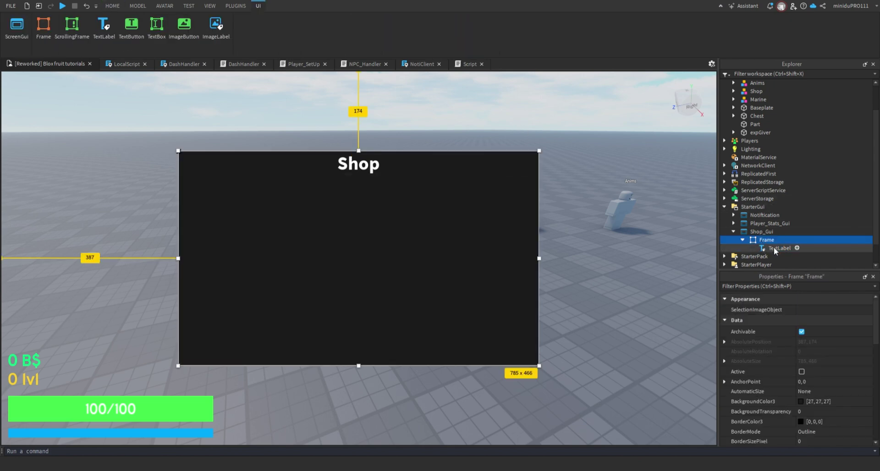
{"action": "left_click", "coordinate": [774, 247]}
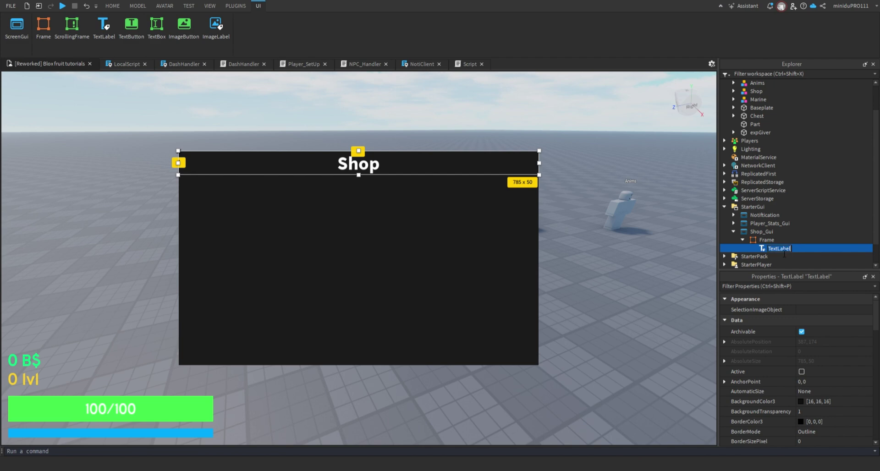
{"action": "type", "text": "Title"}
{"action": "key", "text": "Return"}
{"action": "left_click", "coordinate": [773, 243]}
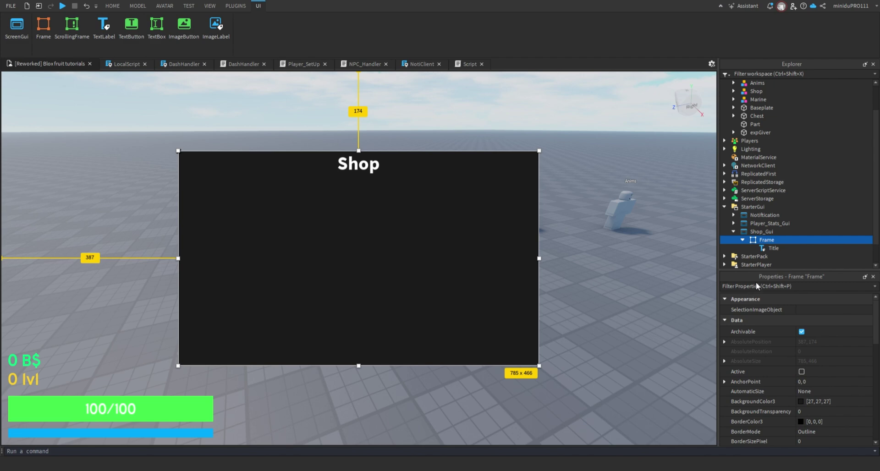
Step: Insert a ScrollingFrame into the shop frame, sized 763 x 403 below the title
{"action": "left_click", "coordinate": [769, 248]}
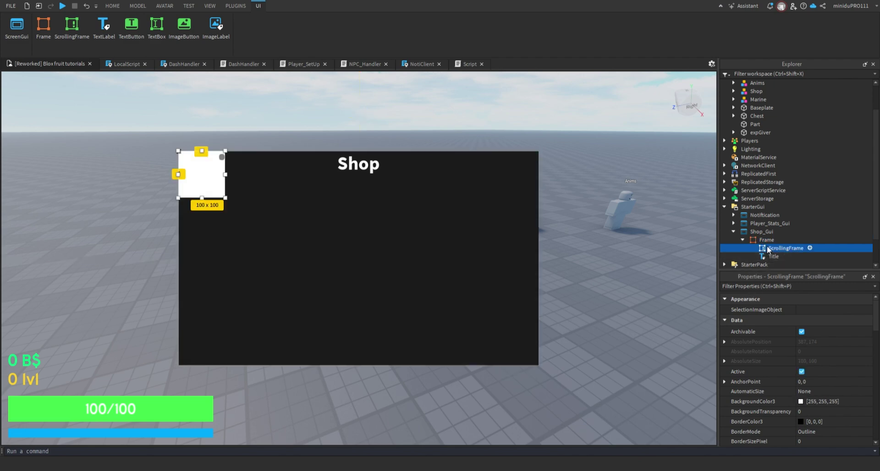
{"action": "left_click_drag", "start_coordinate": [211, 189], "coordinate": [434, 378]}
{"action": "scroll", "coordinate": [410, 301], "scroll_direction": "down", "scroll_amount": 5}
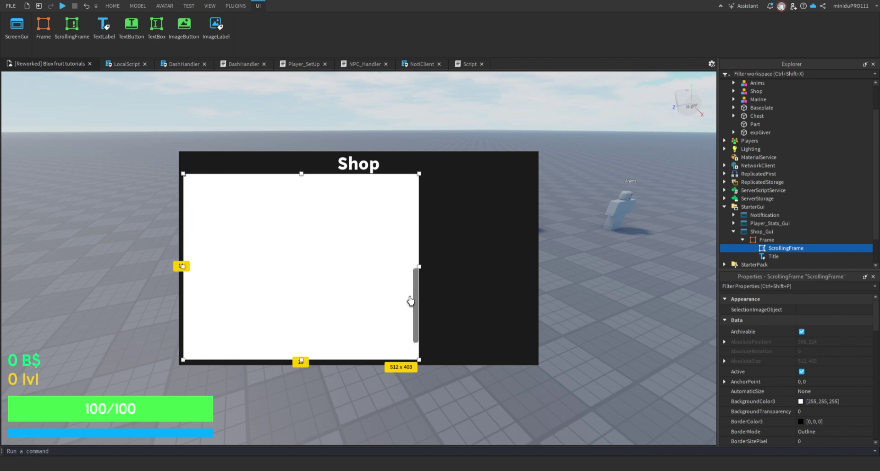
{"action": "scroll", "coordinate": [410, 301], "scroll_direction": "up", "scroll_amount": 5}
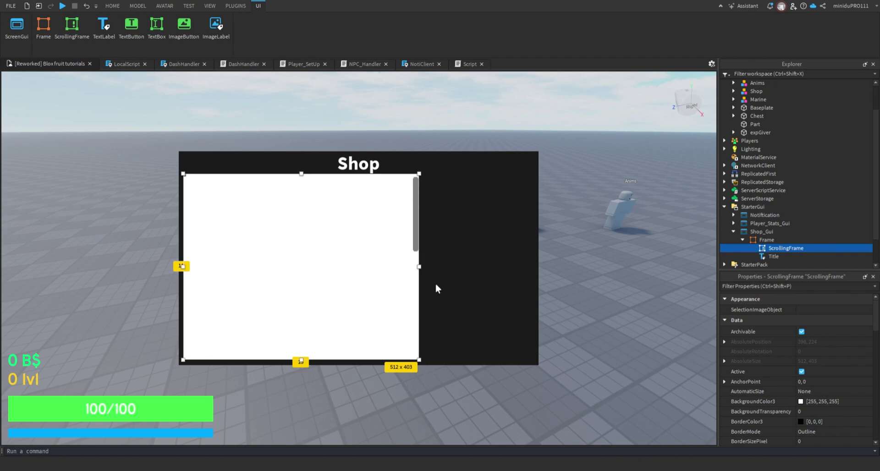
{"action": "left_click_drag", "start_coordinate": [433, 281], "coordinate": [548, 290]}
Step: Set the ScrollingFrame's BackgroundColor3 to dark grey 30, 30, 30
{"action": "left_click", "coordinate": [803, 401]}
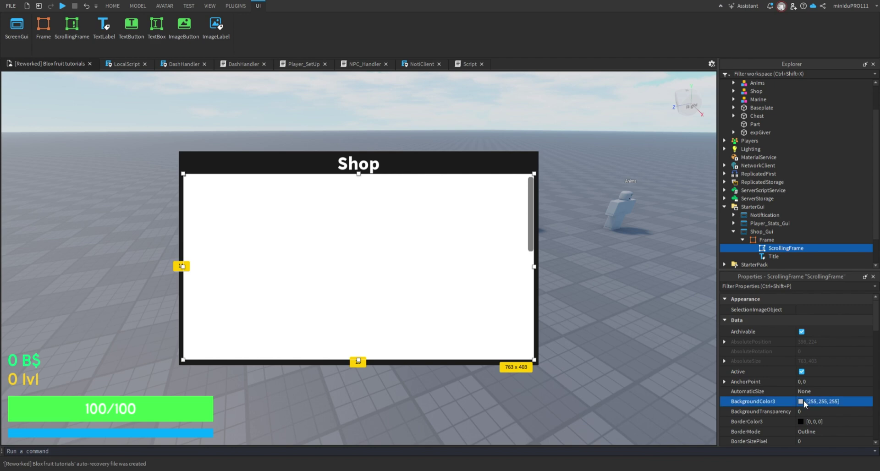
{"action": "left_click", "coordinate": [547, 227]}
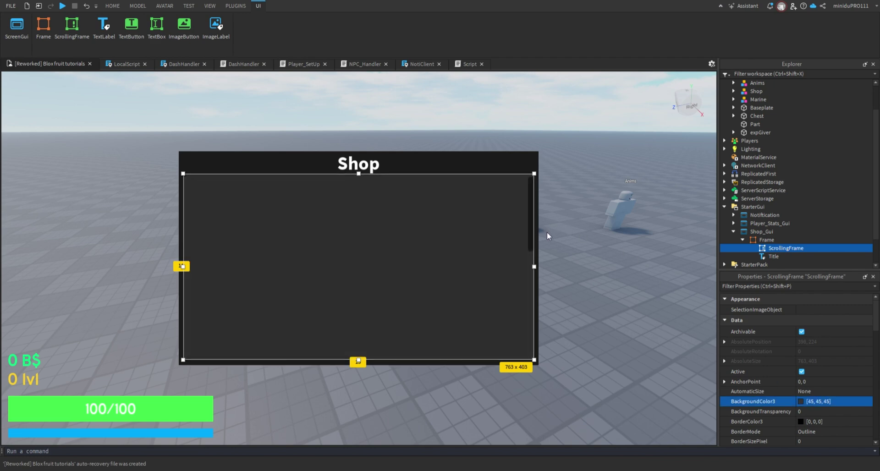
{"action": "left_click", "coordinate": [548, 233]}
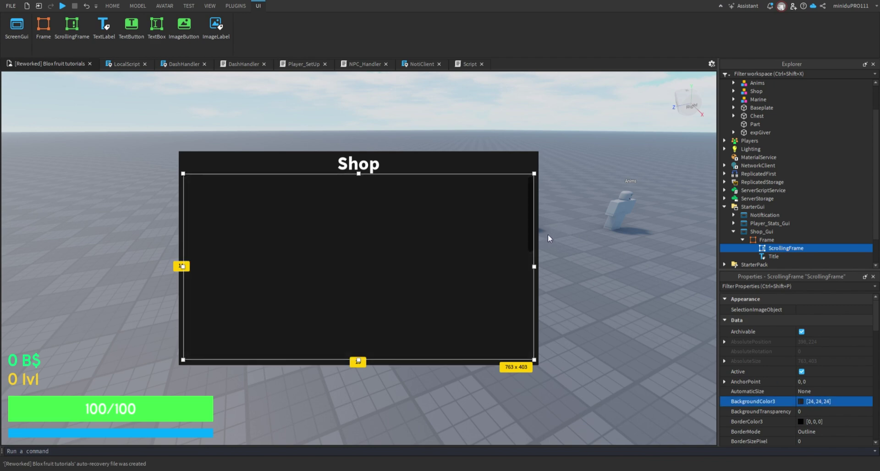
{"action": "left_click", "coordinate": [548, 234]}
{"action": "left_click", "coordinate": [536, 124]}
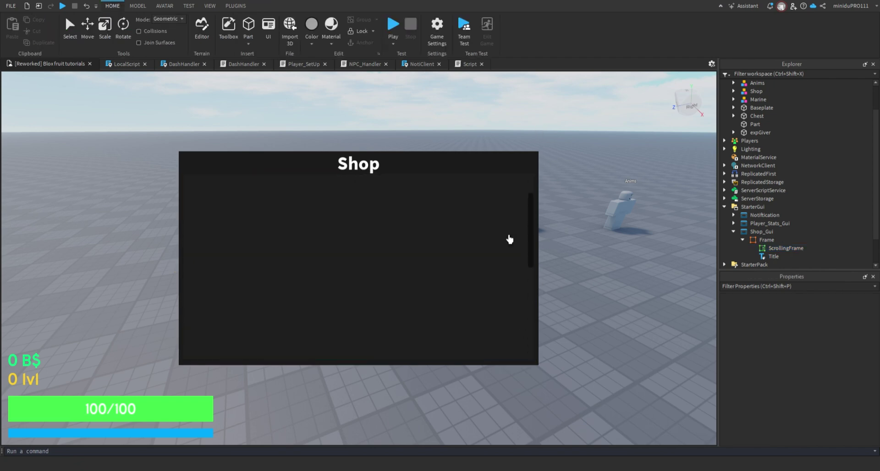
{"action": "left_click", "coordinate": [763, 241]}
{"action": "left_click", "coordinate": [784, 248]}
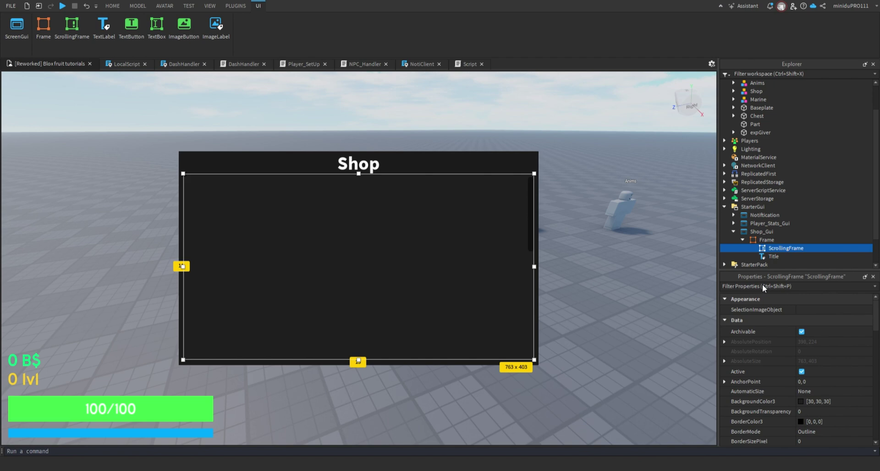
Step: Add a Frame inside the ScrollingFrame and size it to 748 x 119
{"action": "left_click", "coordinate": [810, 248]}
{"action": "left_click", "coordinate": [811, 249]}
{"action": "left_click", "coordinate": [752, 303]}
{"action": "left_click", "coordinate": [764, 257]}
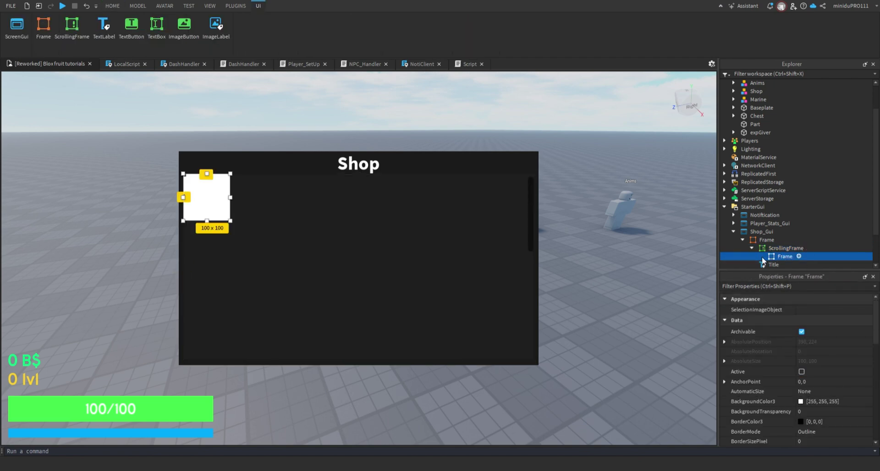
{"action": "left_click_drag", "start_coordinate": [245, 215], "coordinate": [526, 219]}
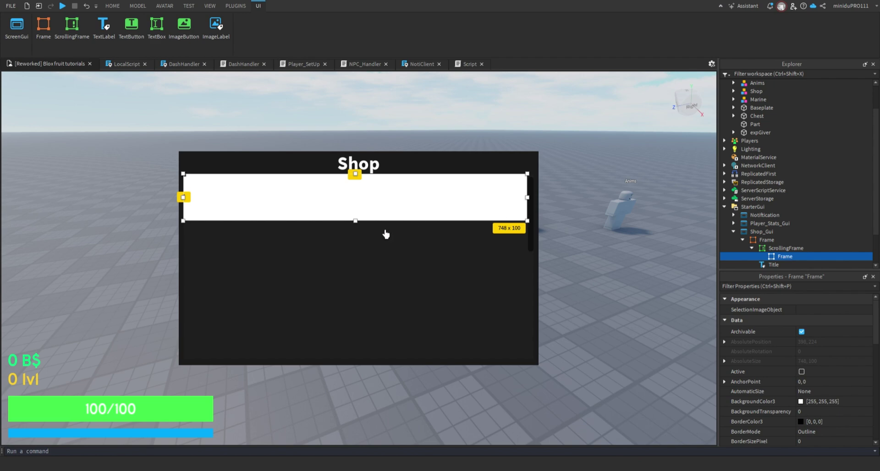
{"action": "left_click_drag", "start_coordinate": [370, 240], "coordinate": [373, 248]}
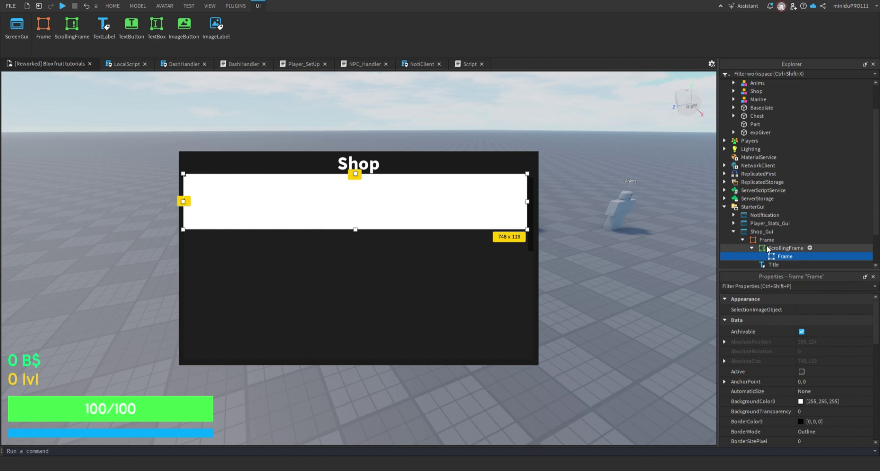
Step: Set the item frame's BackgroundColor3 to 43, 43, 43
{"action": "left_click", "coordinate": [801, 402]}
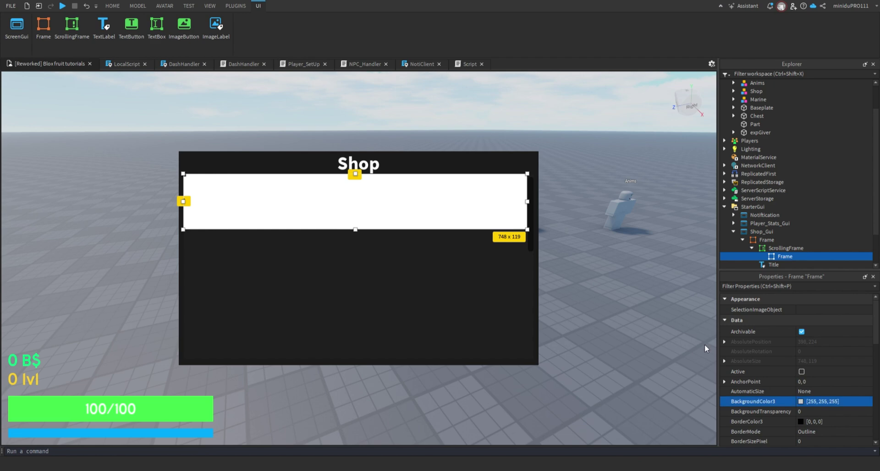
{"action": "left_click", "coordinate": [546, 225]}
{"action": "left_click", "coordinate": [551, 230]}
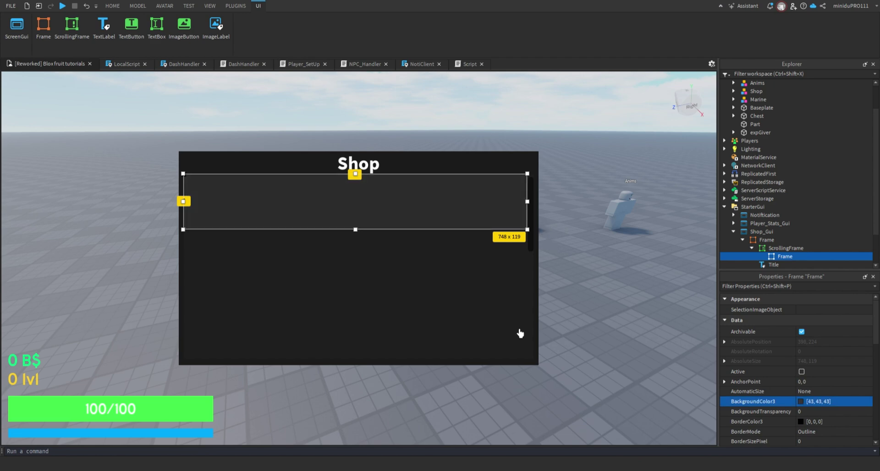
{"action": "left_click", "coordinate": [562, 124]}
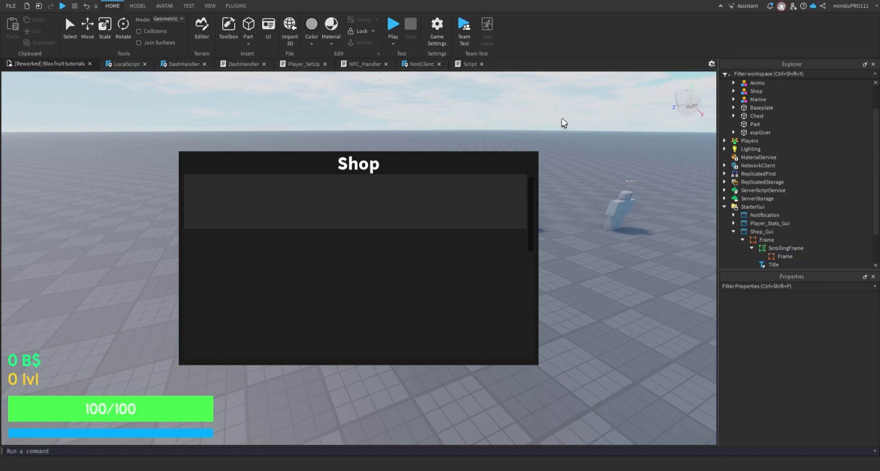
{"action": "left_click", "coordinate": [782, 250]}
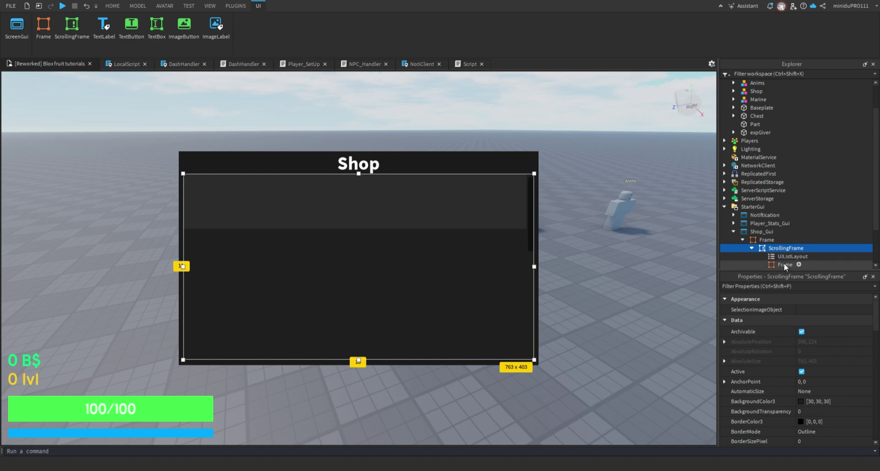
Step: Add a UIListLayout to the scrolling list and duplicate the item row into three rows
{"action": "left_click", "coordinate": [785, 265]}
{"action": "key", "text": "ctrl+d"}
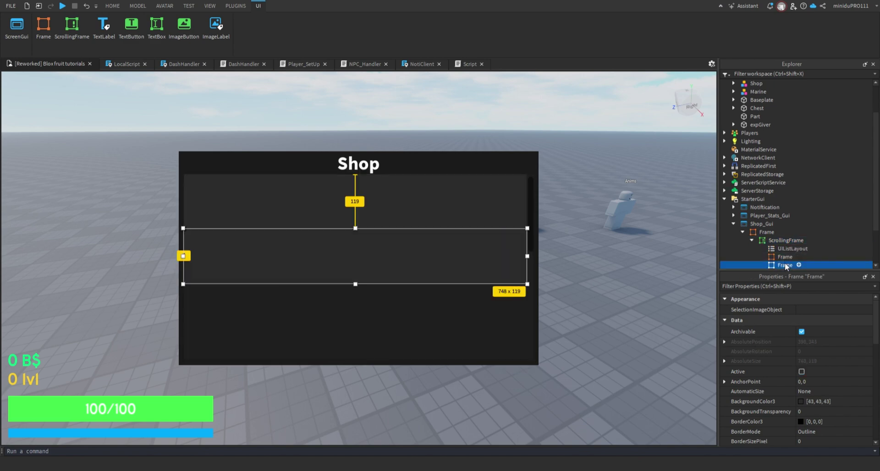
{"action": "key", "text": "ctrl+d"}
{"action": "left_click", "coordinate": [784, 233]}
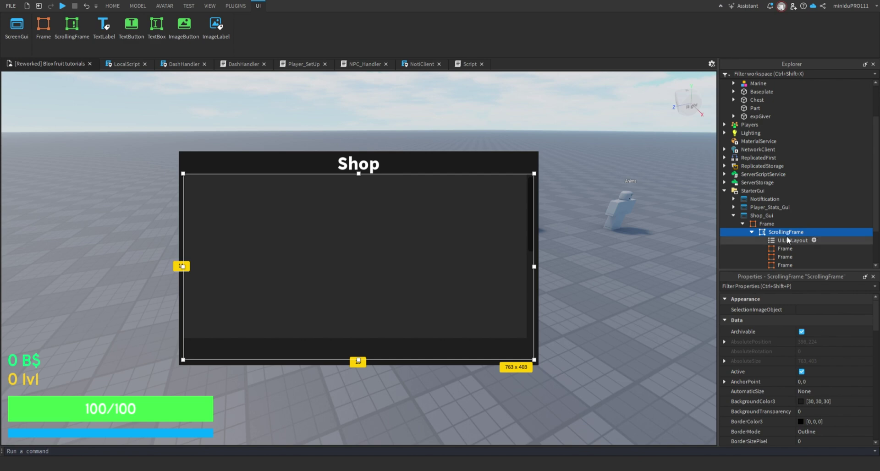
{"action": "left_click", "coordinate": [787, 242]}
Step: Set the UIListLayout Padding Scale to 0.01, correcting an initial 0.1
{"action": "left_click", "coordinate": [800, 310]}
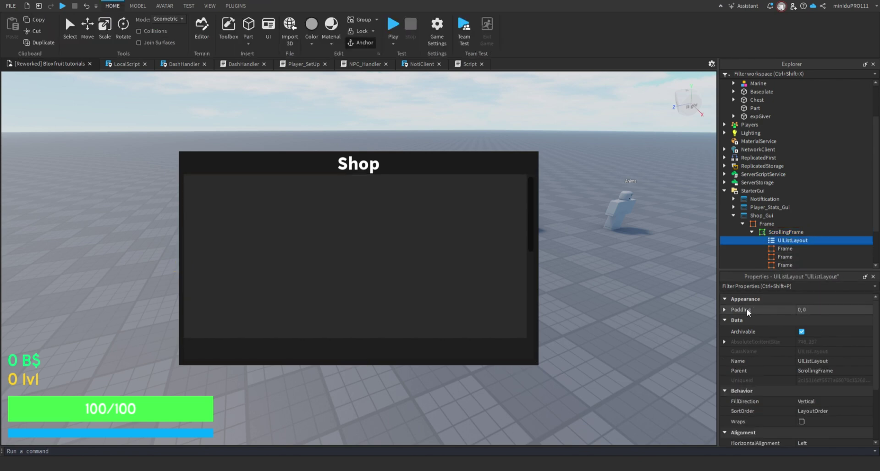
{"action": "left_click", "coordinate": [724, 310]}
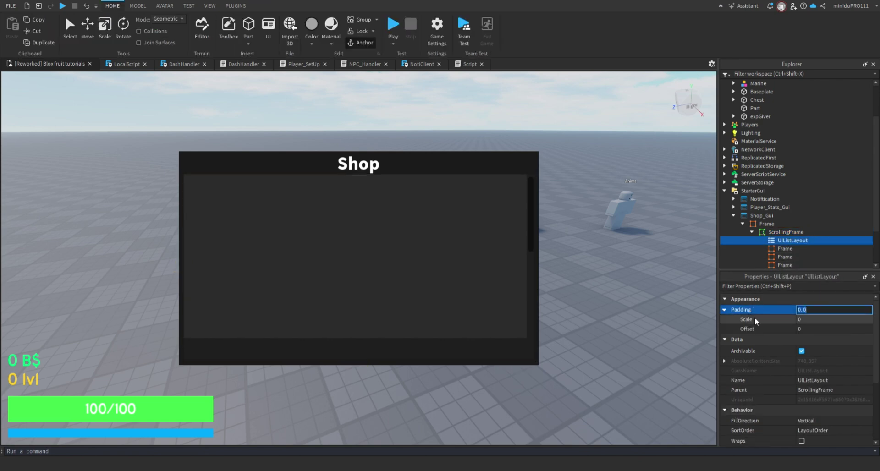
{"action": "left_click", "coordinate": [812, 329]}
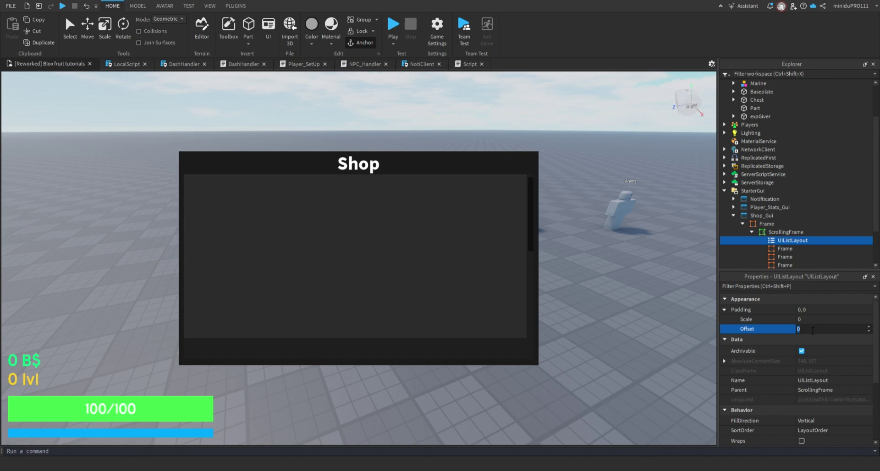
{"action": "left_click", "coordinate": [809, 321]}
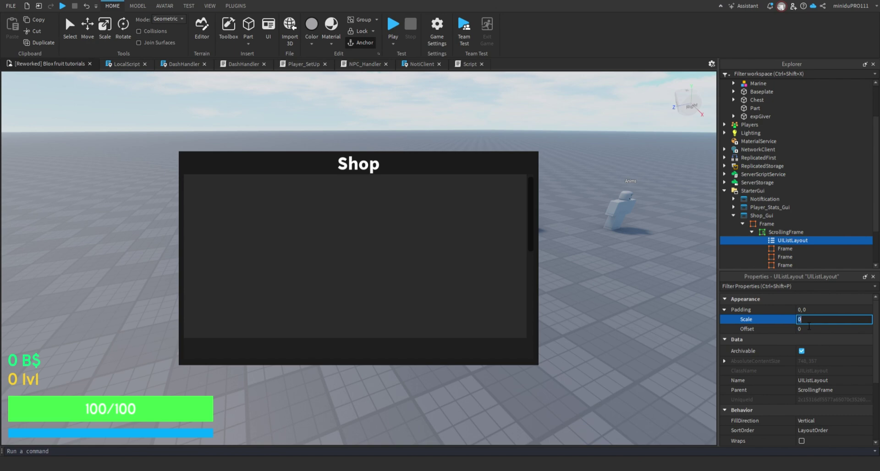
{"action": "type", "text": "0.1"}
{"action": "key", "text": "Return"}
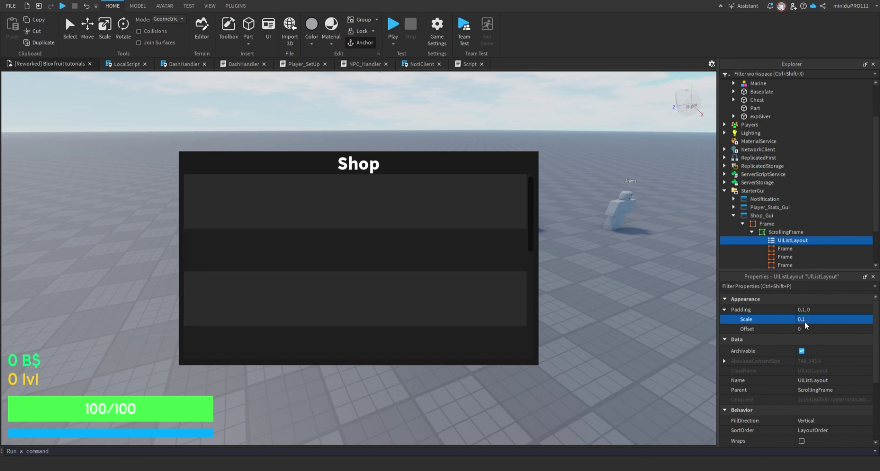
{"action": "left_click", "coordinate": [806, 324]}
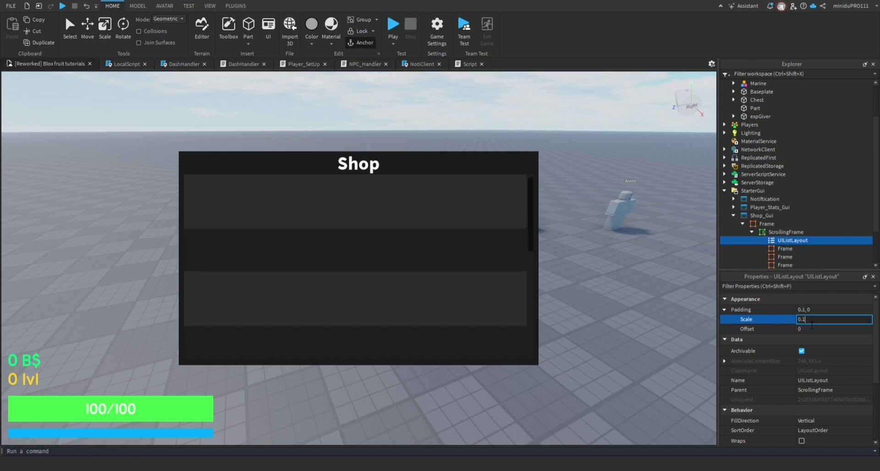
{"action": "key", "text": "BackSpace"}
{"action": "type", "text": "01"}
{"action": "key", "text": "Return"}
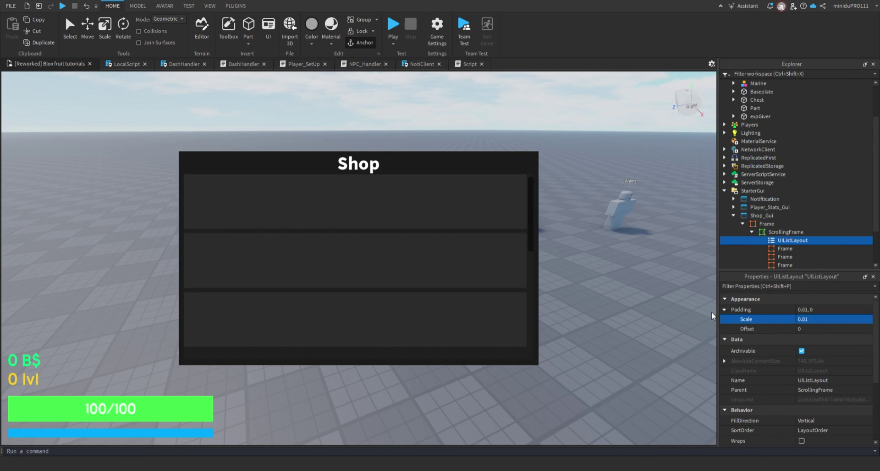
{"action": "scroll", "coordinate": [417, 282], "scroll_direction": "down", "scroll_amount": 5}
{"action": "scroll", "coordinate": [417, 281], "scroll_direction": "up", "scroll_amount": 5}
{"action": "scroll", "coordinate": [315, 328], "scroll_direction": "down", "scroll_amount": 3}
{"action": "scroll", "coordinate": [316, 328], "scroll_direction": "up", "scroll_amount": 3}
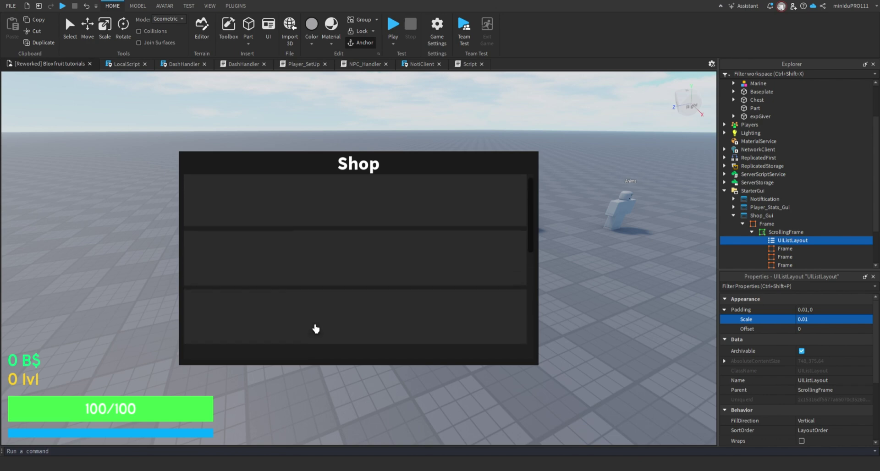
Step: Delete the two extra item frames and rename the remaining frame to Temp
{"action": "scroll", "coordinate": [773, 236], "scroll_direction": "down", "scroll_amount": 1}
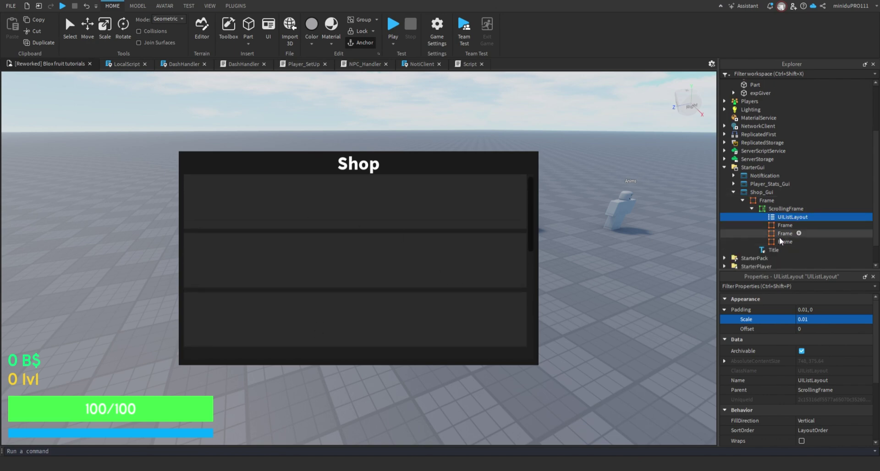
{"action": "left_click", "coordinate": [782, 234]}
{"action": "left_click", "coordinate": [780, 241], "text": "ctrl"}
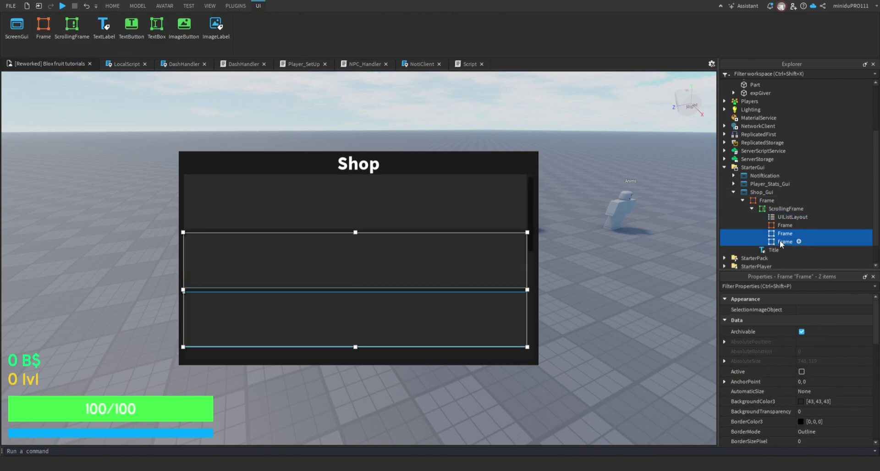
{"action": "key", "text": "Delete"}
{"action": "left_click", "coordinate": [788, 226]}
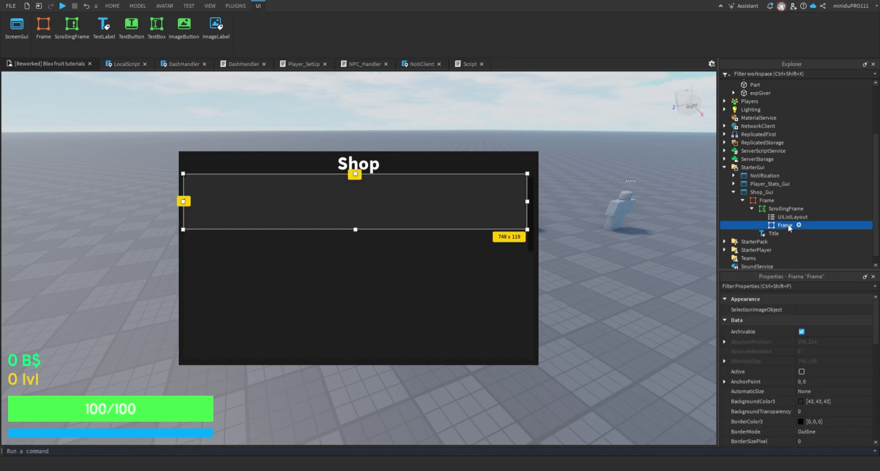
{"action": "left_click", "coordinate": [788, 227]}
{"action": "key", "text": "BackSpace"}
{"action": "key", "text": "BackSpace"}
{"action": "key", "text": "BackSpace"}
{"action": "key", "text": "BackSpace"}
{"action": "key", "text": "BackSpace"}
{"action": "type", "text": "Temp"}
{"action": "key", "text": "Return"}
Step: Insert an ImageLabel into Temp with background 29, 29, 29 and its Image cleared
{"action": "key", "text": "ctrl+shift+v"}
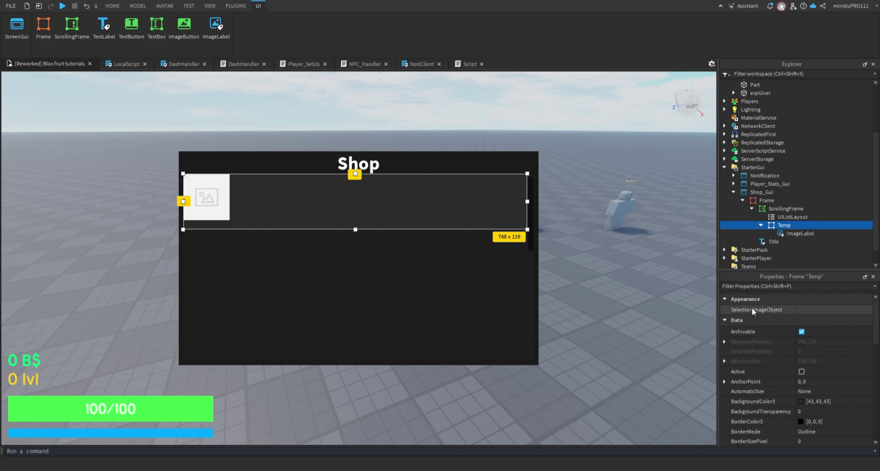
{"action": "left_click", "coordinate": [787, 233]}
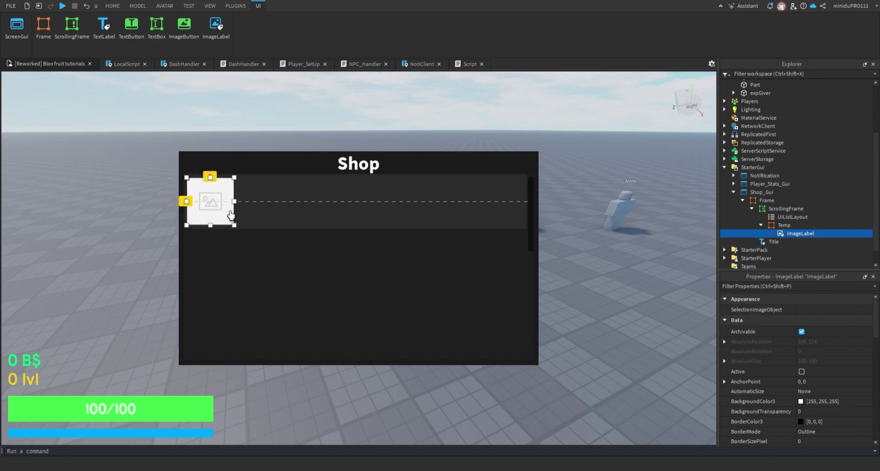
{"action": "left_click_drag", "start_coordinate": [230, 215], "coordinate": [232, 216]}
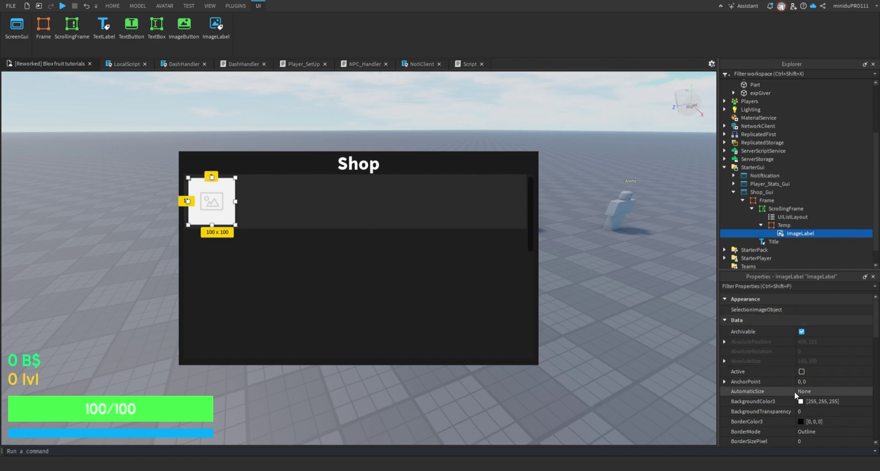
{"action": "scroll", "coordinate": [802, 411], "scroll_direction": "down", "scroll_amount": 3}
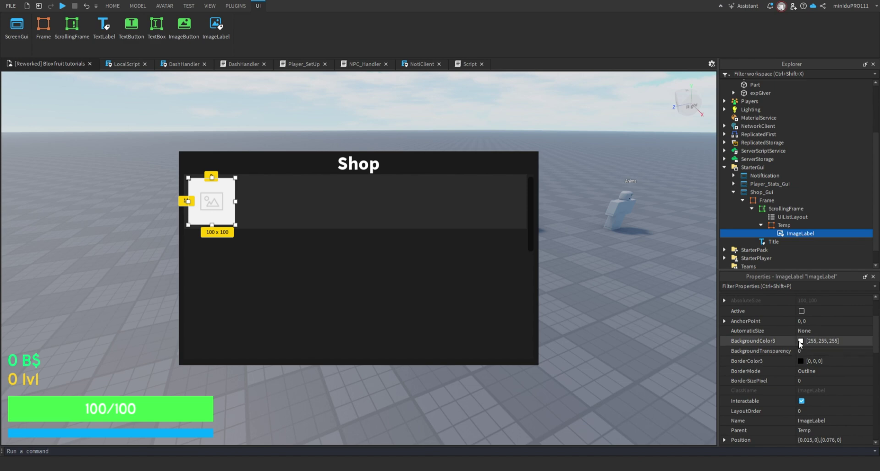
{"action": "left_click", "coordinate": [799, 342]}
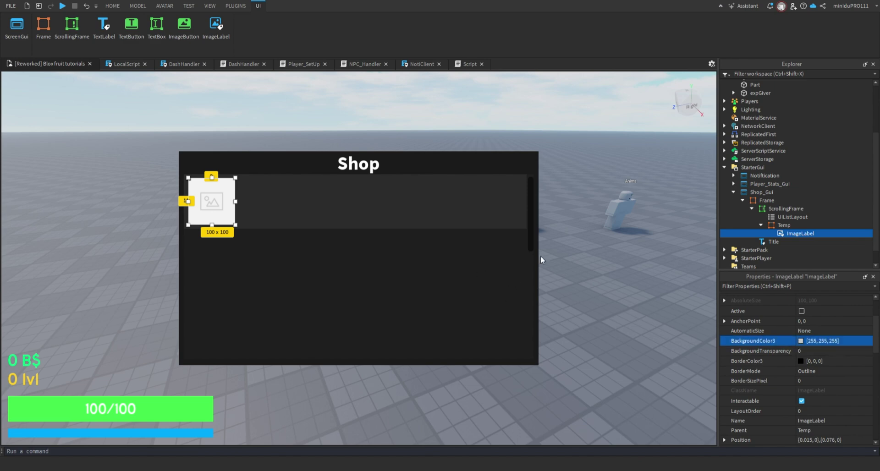
{"action": "left_click", "coordinate": [548, 235]}
{"action": "scroll", "coordinate": [848, 354], "scroll_direction": "down", "scroll_amount": 10}
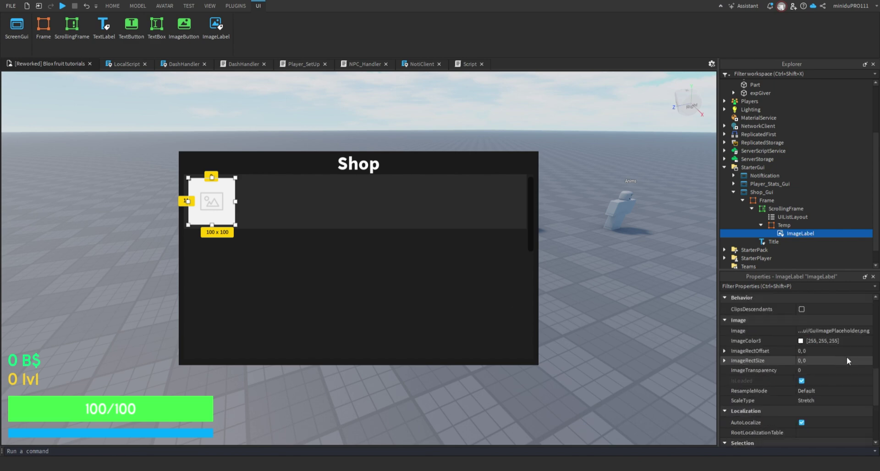
{"action": "left_click", "coordinate": [829, 329]}
{"action": "key", "text": "BackSpace"}
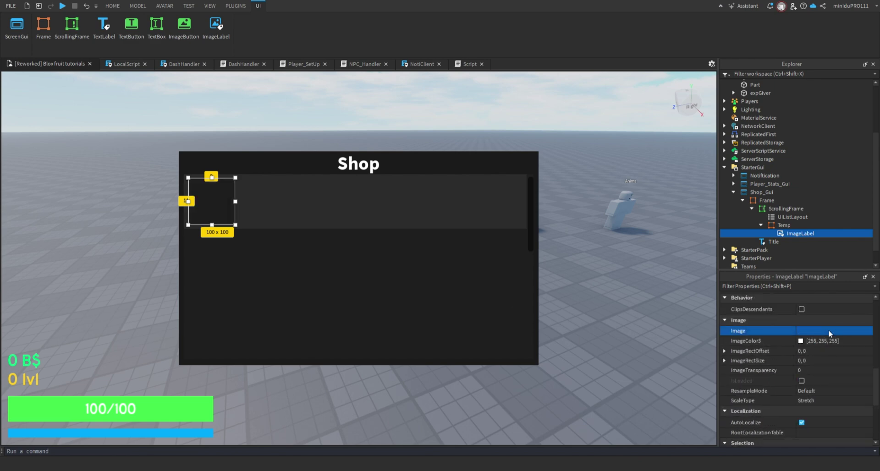
{"action": "left_click", "coordinate": [580, 98]}
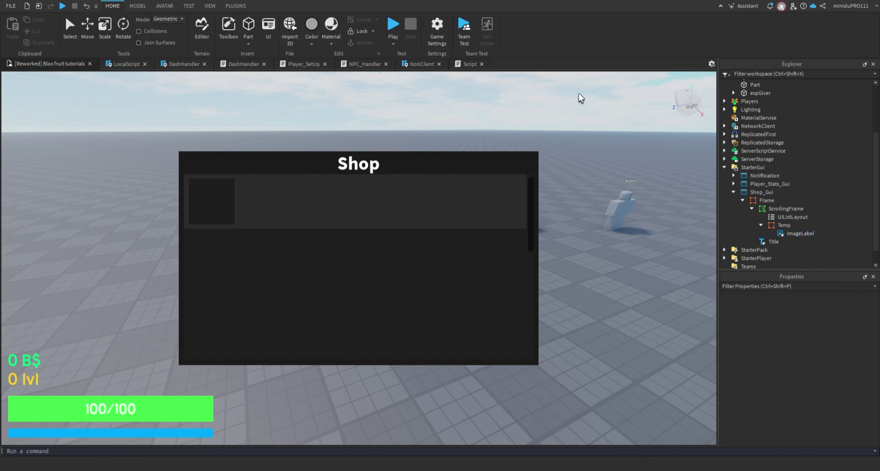
Step: Rename the ImageLabel to 'image'
{"action": "left_click", "coordinate": [788, 233]}
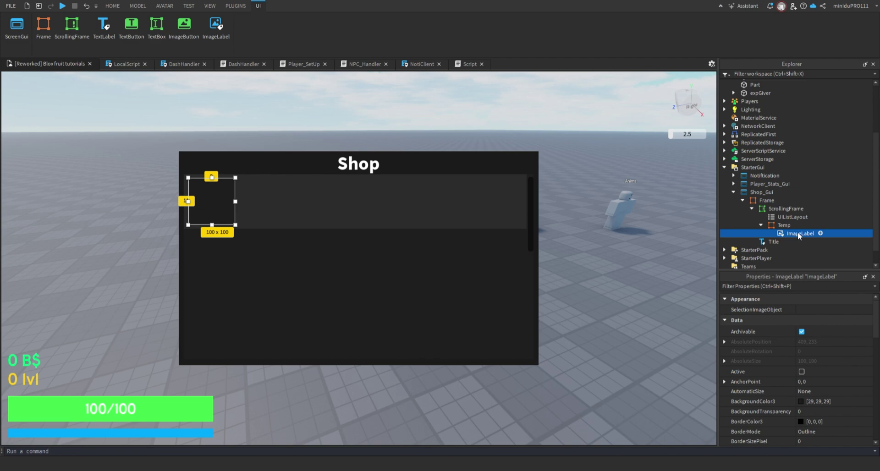
{"action": "double_click", "coordinate": [797, 233]}
{"action": "type", "text": "imag"}
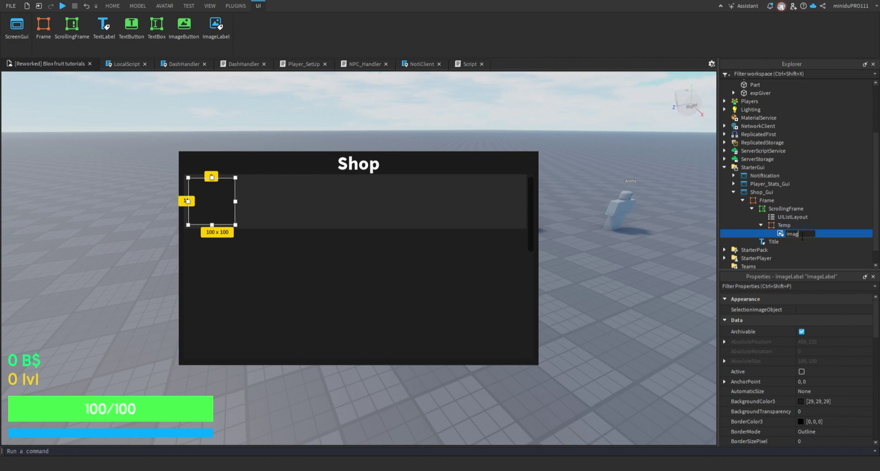
{"action": "type", "text": "e"}
{"action": "key", "text": "Return"}
Step: Paste a copy of the shop's Title label into Temp, sized to sit beside the image
{"action": "left_click", "coordinate": [788, 226]}
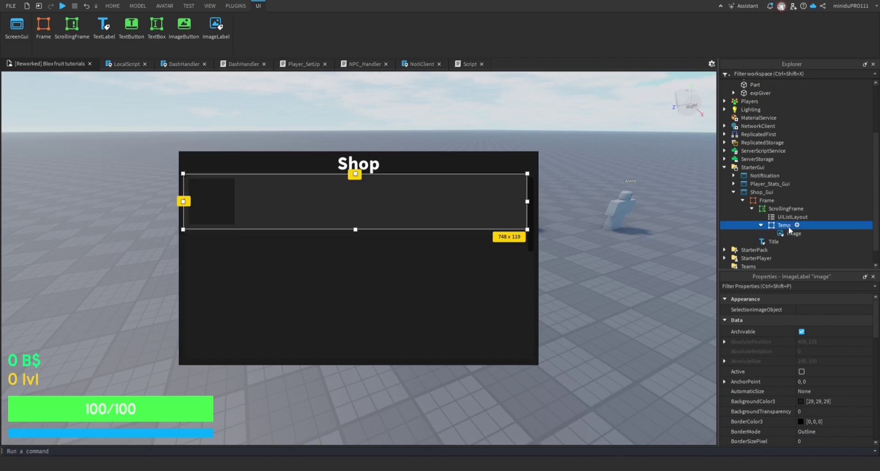
{"action": "left_click", "coordinate": [743, 265]}
{"action": "left_click", "coordinate": [271, 195]}
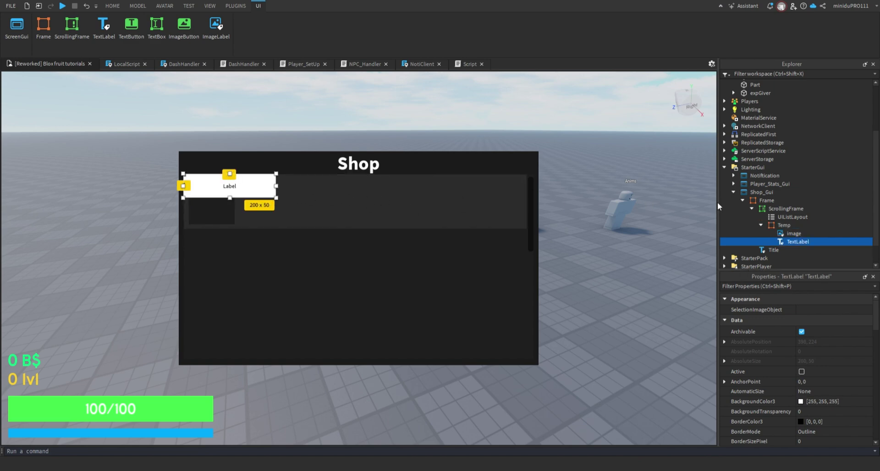
{"action": "key", "text": "Delete"}
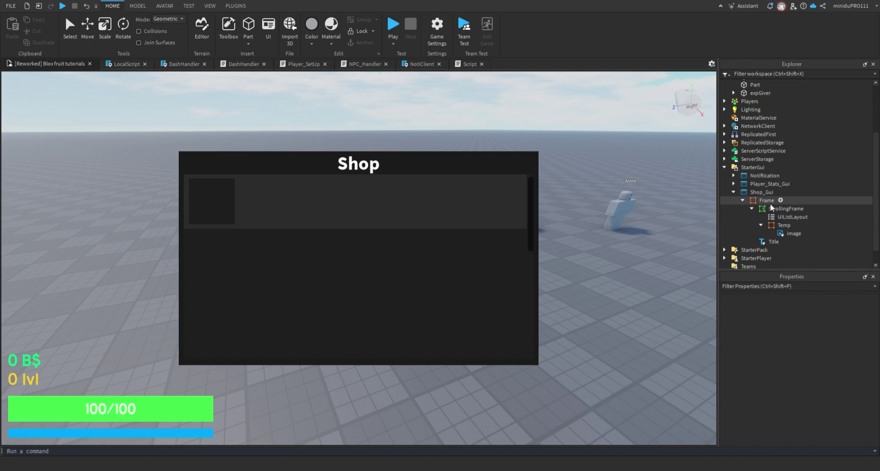
{"action": "left_click", "coordinate": [769, 240]}
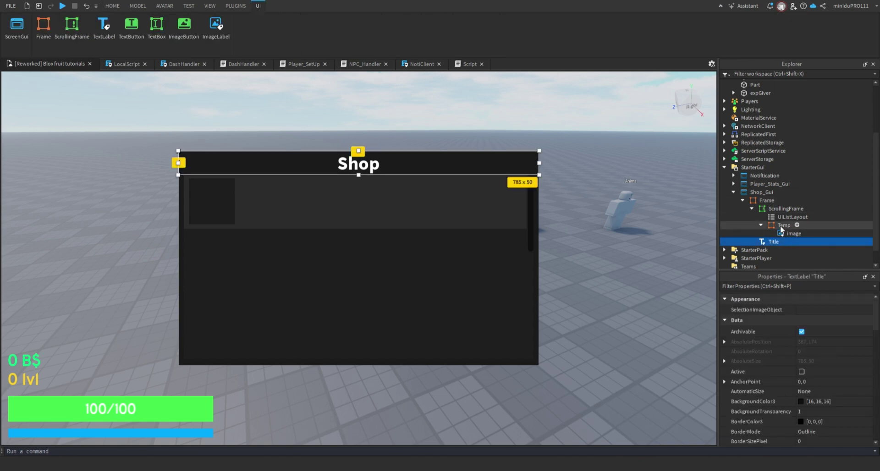
{"action": "left_click", "coordinate": [780, 226]}
{"action": "key", "text": "ctrl+shift+v"}
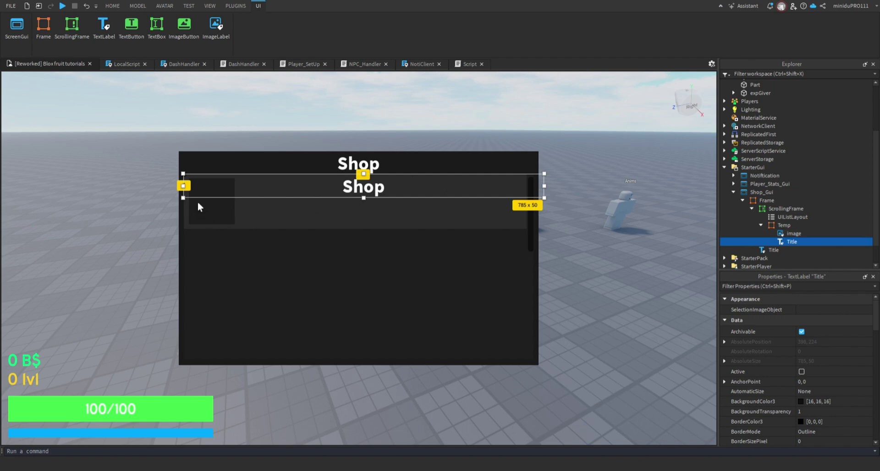
{"action": "left_click_drag", "start_coordinate": [192, 201], "coordinate": [251, 209]}
{"action": "left_click_drag", "start_coordinate": [561, 200], "coordinate": [542, 206]}
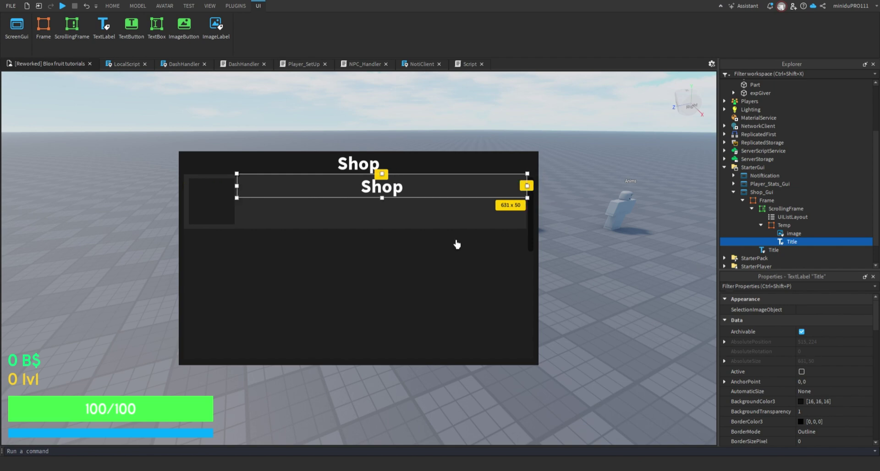
{"action": "left_click_drag", "start_coordinate": [398, 217], "coordinate": [393, 212]}
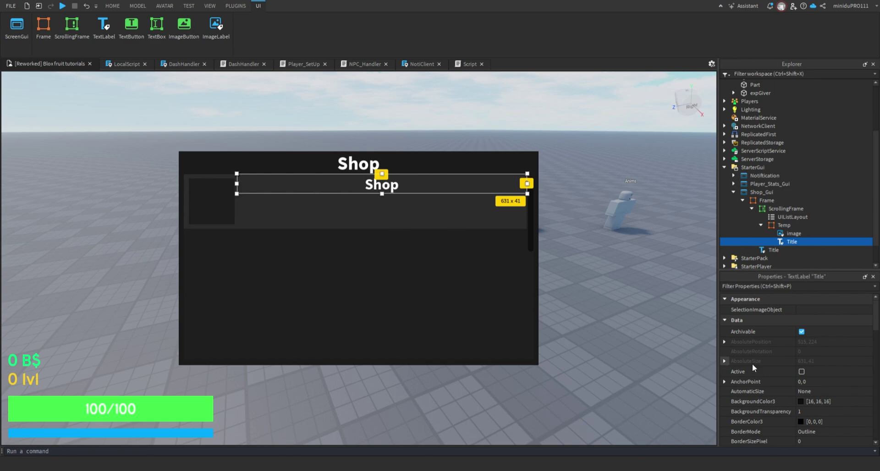
Step: Change the copied label's text to 'Loading...' and left-align it
{"action": "scroll", "coordinate": [754, 367], "scroll_direction": "down", "scroll_amount": 7}
{"action": "scroll", "coordinate": [759, 379], "scroll_direction": "down", "scroll_amount": 5}
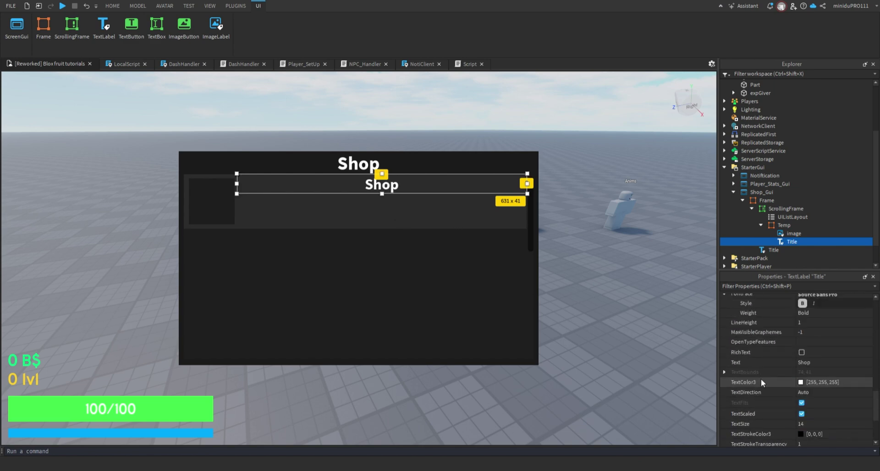
{"action": "left_click", "coordinate": [815, 363]}
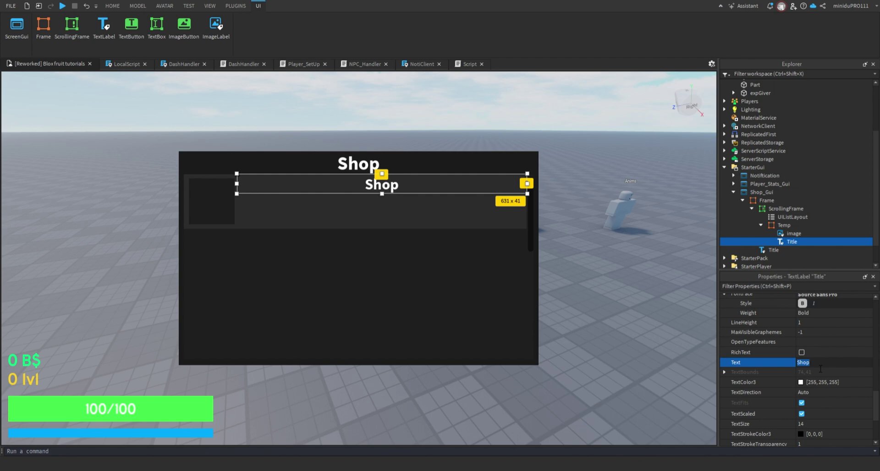
{"action": "key", "text": "BackSpace"}
{"action": "type", "text": "Loading..."}
{"action": "key", "text": "Return"}
{"action": "scroll", "coordinate": [813, 364], "scroll_direction": "down", "scroll_amount": 5}
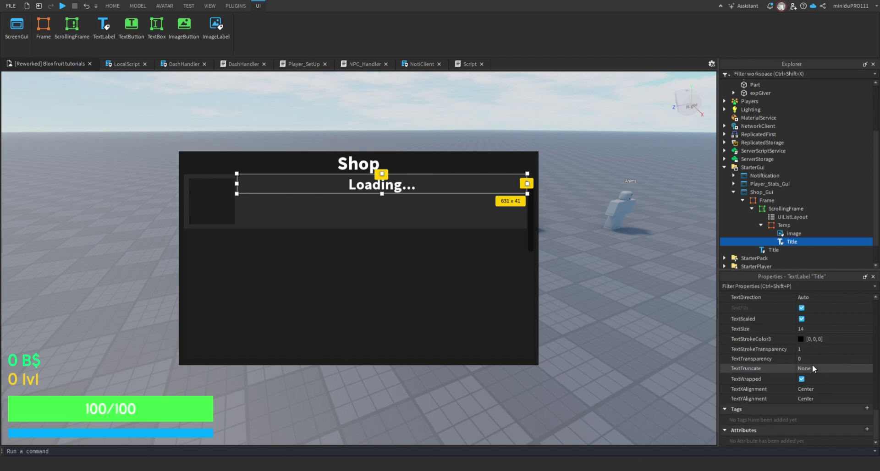
{"action": "left_click", "coordinate": [815, 389]}
{"action": "left_click", "coordinate": [816, 388]}
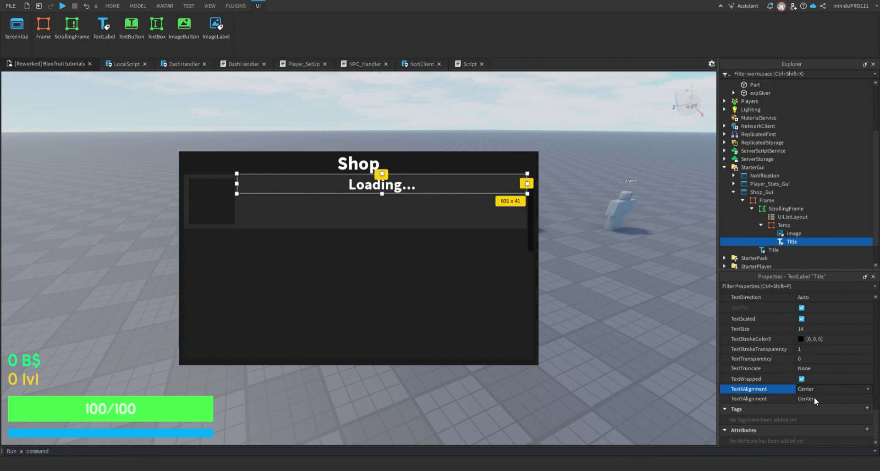
{"action": "left_click", "coordinate": [813, 399]}
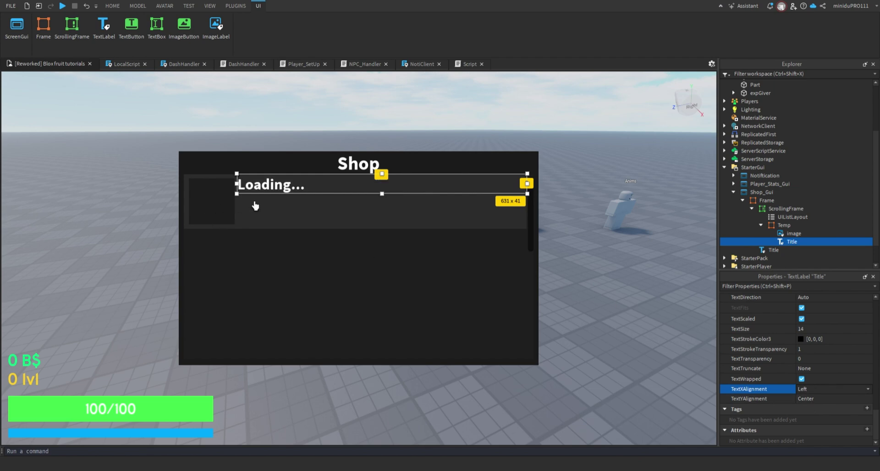
Step: Fine-tune the Loading... label's position and size to 616 x 39 next to the image
{"action": "left_click_drag", "start_coordinate": [237, 184], "coordinate": [254, 204]}
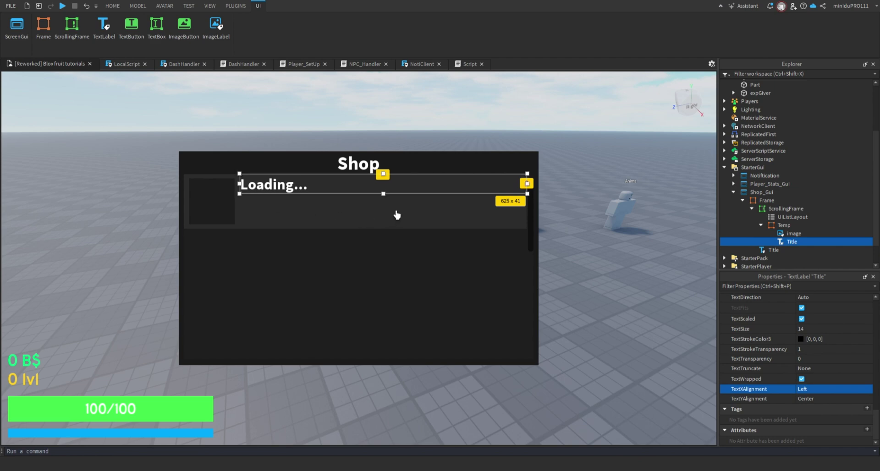
{"action": "left_click_drag", "start_coordinate": [384, 194], "coordinate": [384, 193]}
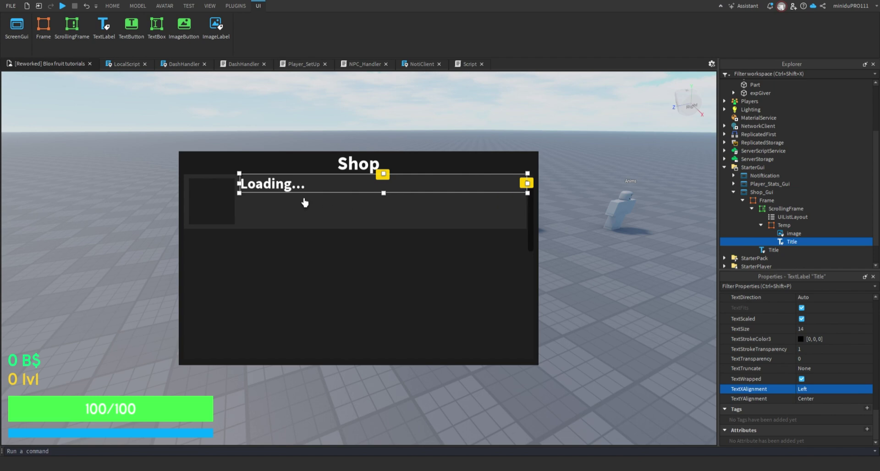
{"action": "left_click_drag", "start_coordinate": [304, 203], "coordinate": [304, 206]}
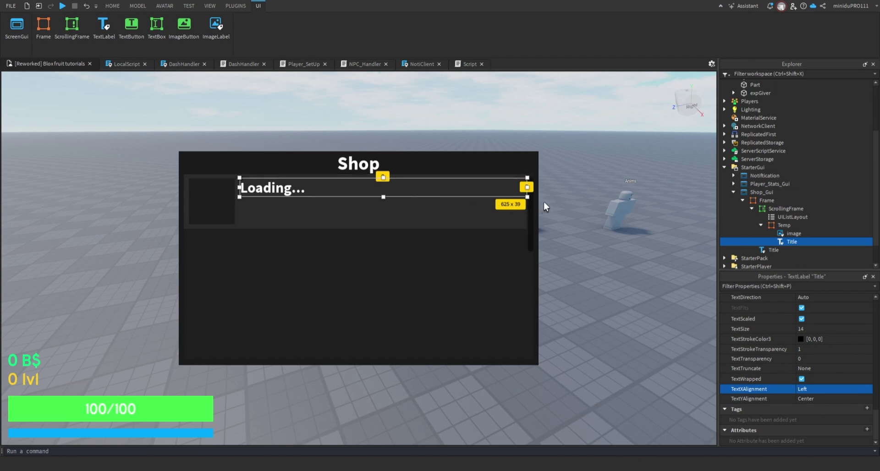
{"action": "left_click_drag", "start_coordinate": [543, 202], "coordinate": [539, 202]}
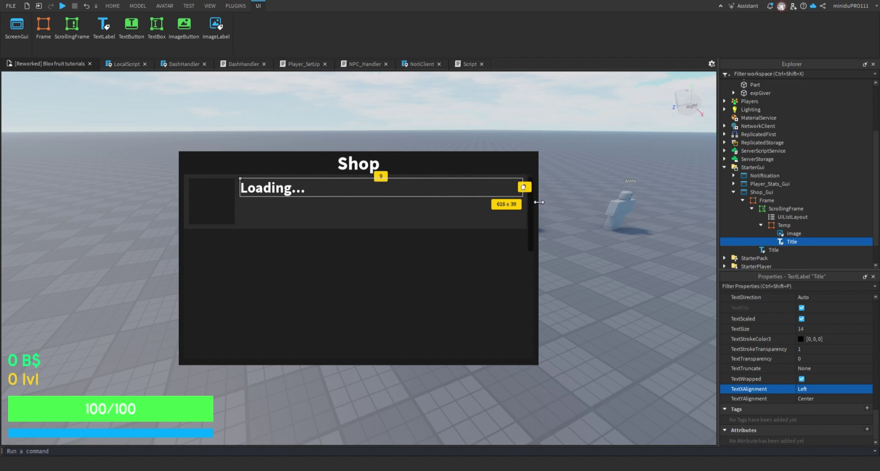
{"action": "left_click", "coordinate": [536, 139]}
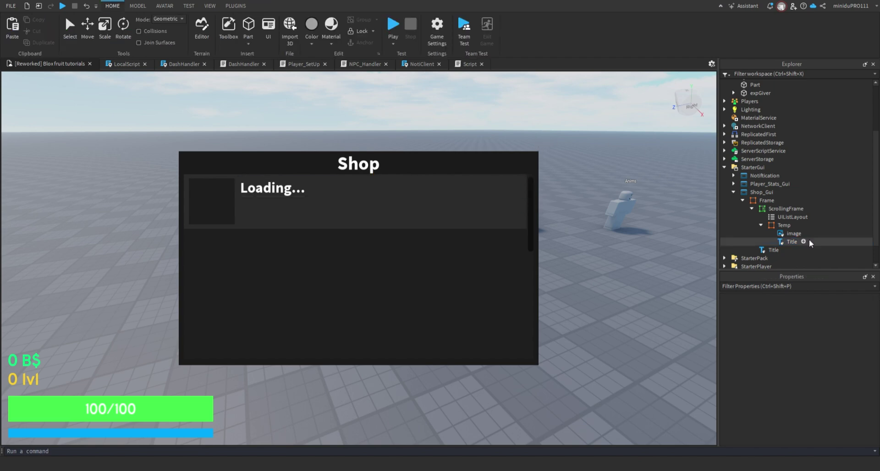
{"action": "left_click", "coordinate": [789, 243]}
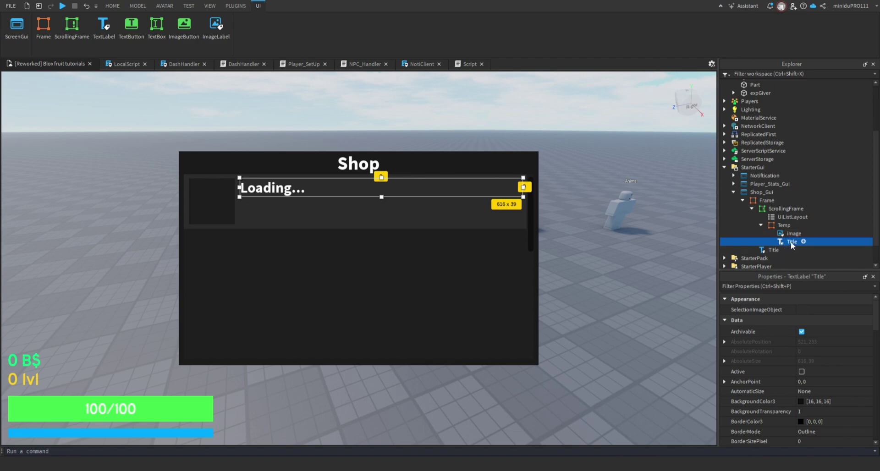
Step: Rename the Title label in Temp to NameText
{"action": "key", "text": "BackSpace"}
{"action": "type", "text": "NameTea"}
{"action": "key", "text": "BackSpace"}
{"action": "type", "text": "xt"}
{"action": "key", "text": "Return"}
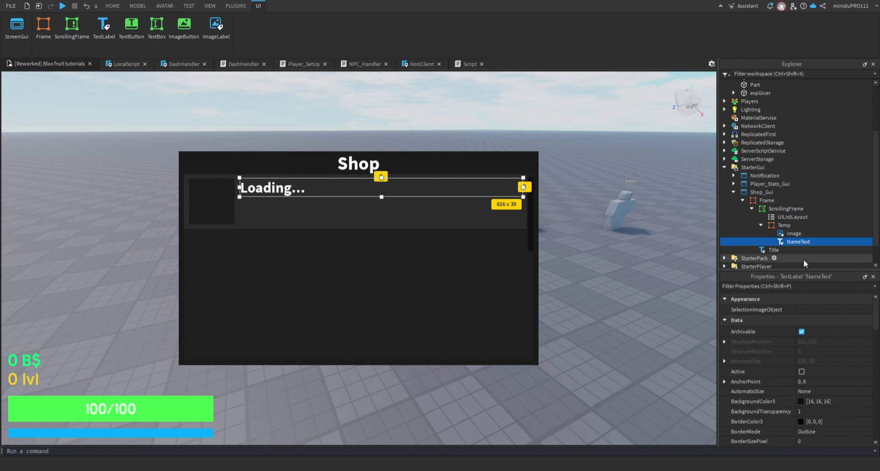
Step: Duplicate the NameText label inside the Temp row, removing a stray copy pasted into Workspace
{"action": "left_click", "coordinate": [783, 225]}
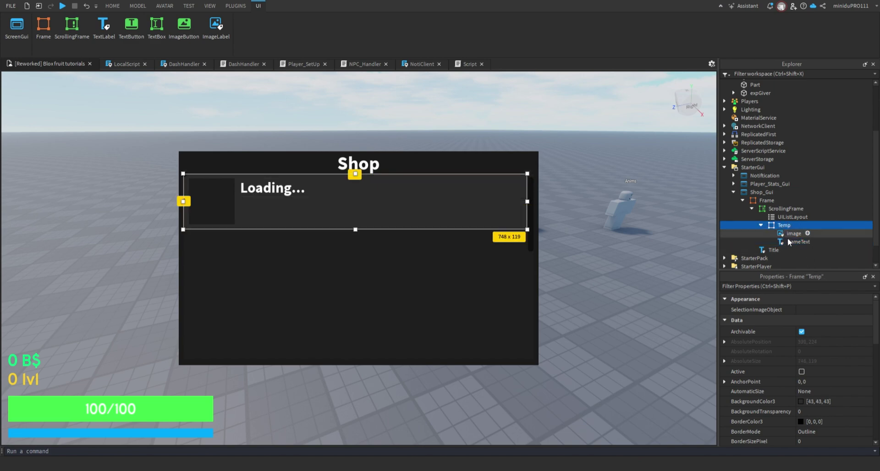
{"action": "left_click", "coordinate": [788, 239]}
{"action": "key", "text": "ctrl+c"}
{"action": "key", "text": "ctrl+v"}
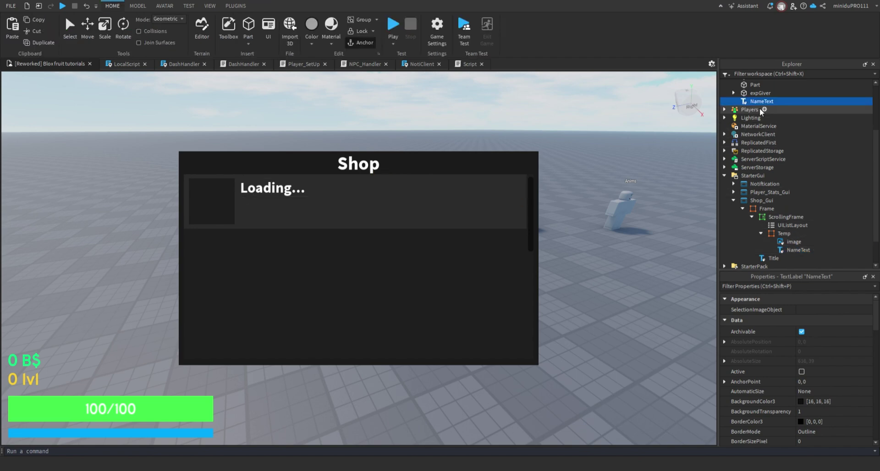
{"action": "key", "text": "Delete"}
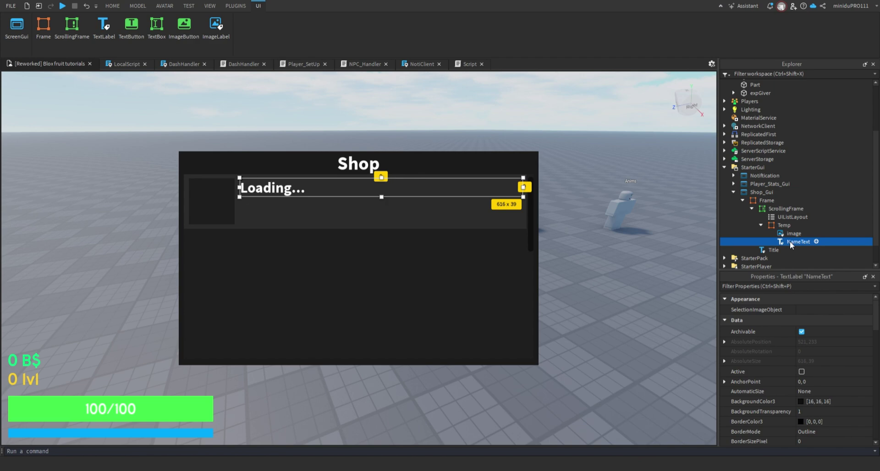
{"action": "key", "text": "ctrl+d"}
Step: Move the duplicate label below NameText, enlarge it to 428 x 61, and make it non-bold
{"action": "left_click_drag", "start_coordinate": [301, 202], "coordinate": [302, 224]}
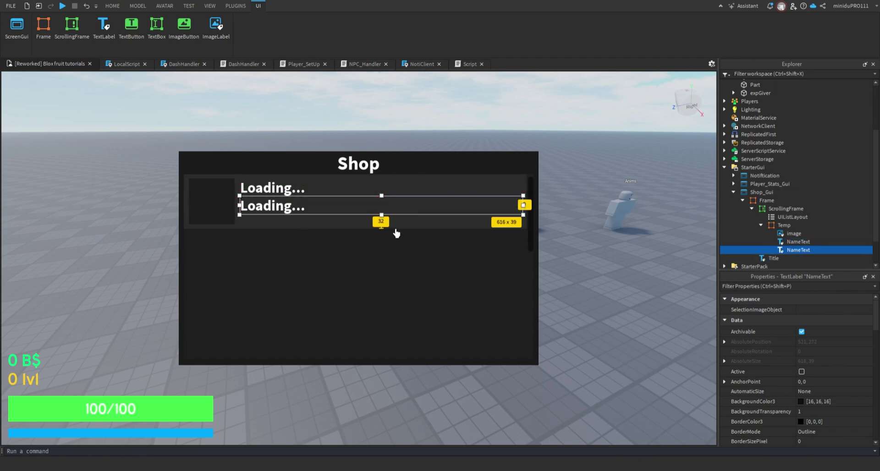
{"action": "left_click_drag", "start_coordinate": [397, 233], "coordinate": [403, 242]}
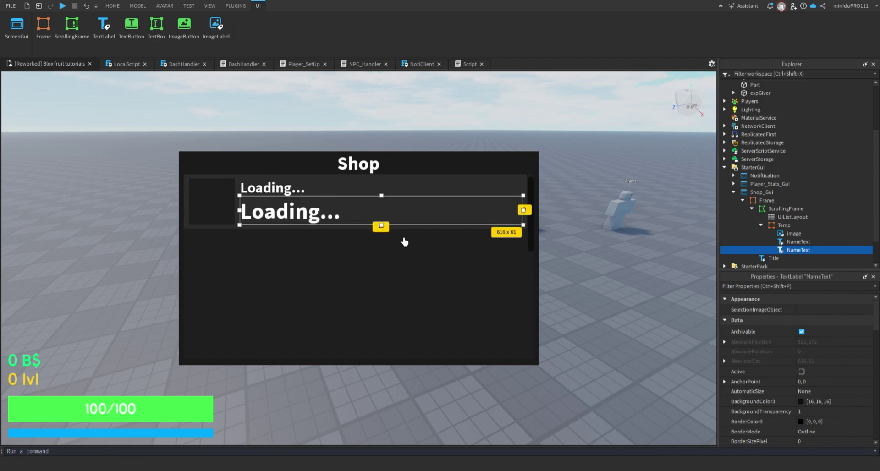
{"action": "scroll", "coordinate": [825, 409], "scroll_direction": "down", "scroll_amount": 10}
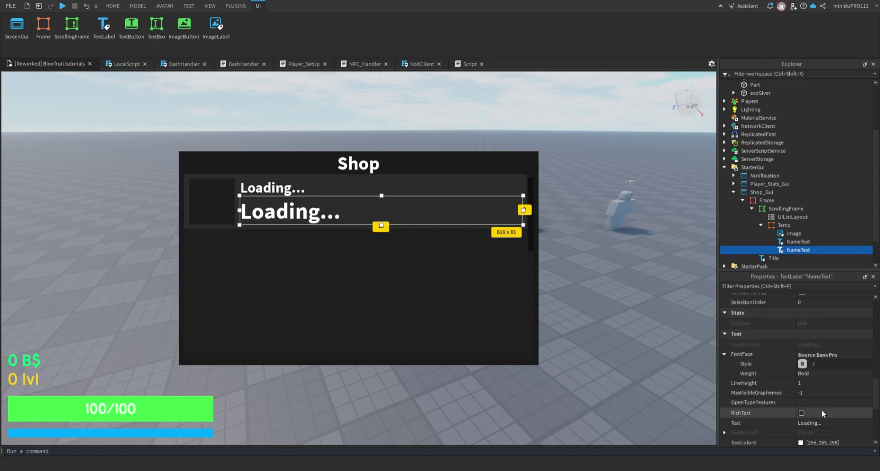
{"action": "left_click", "coordinate": [802, 363]}
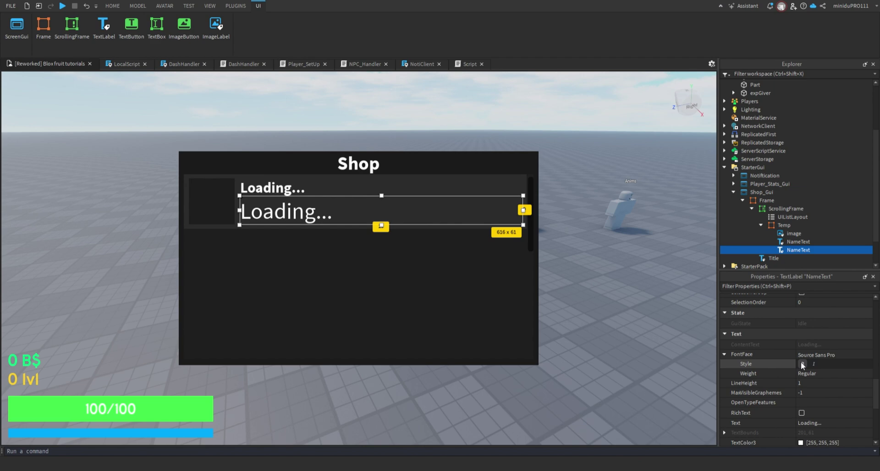
{"action": "scroll", "coordinate": [811, 392], "scroll_direction": "down", "scroll_amount": 2}
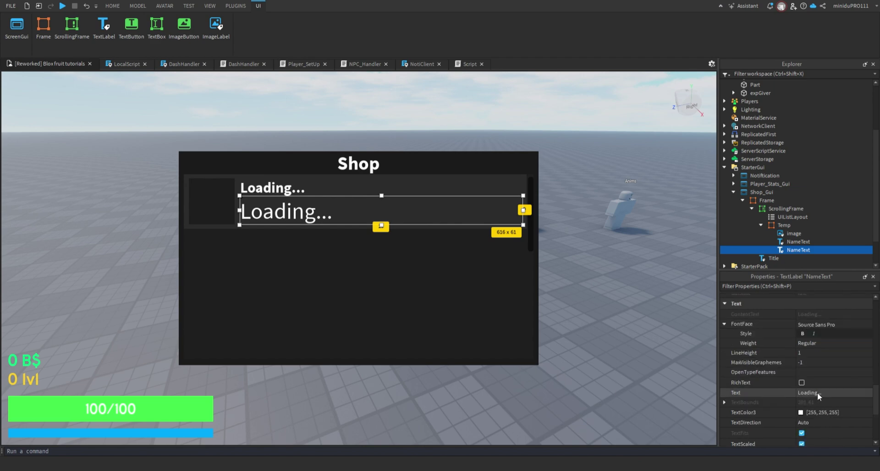
Step: Narrow both the upper and lower labels to 428 wide
{"action": "left_click", "coordinate": [577, 140]}
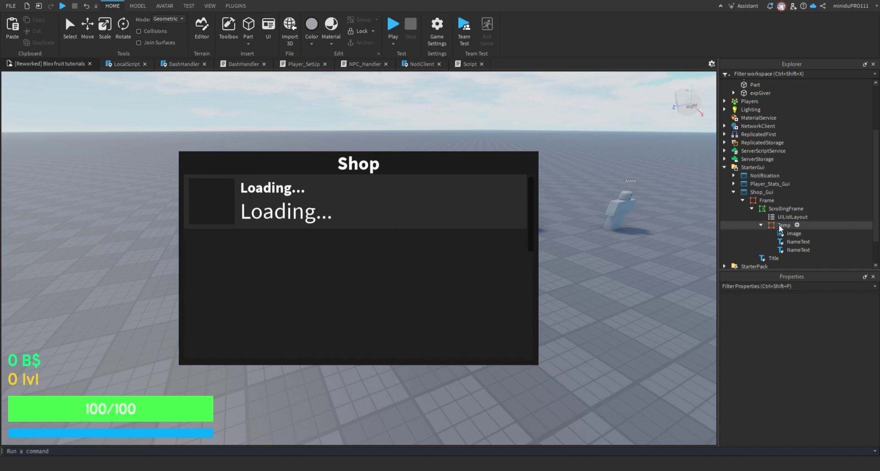
{"action": "left_click", "coordinate": [800, 250]}
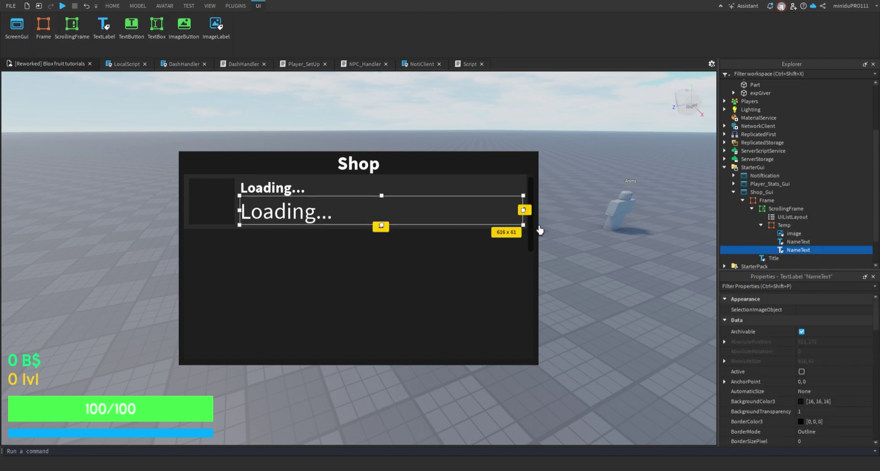
{"action": "left_click_drag", "start_coordinate": [536, 229], "coordinate": [450, 229]}
{"action": "left_click", "coordinate": [788, 242]}
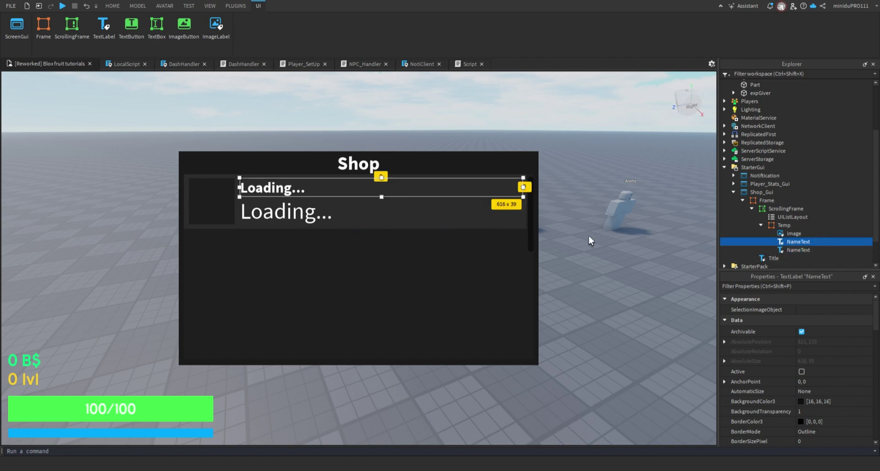
{"action": "left_click_drag", "start_coordinate": [537, 207], "coordinate": [452, 205]}
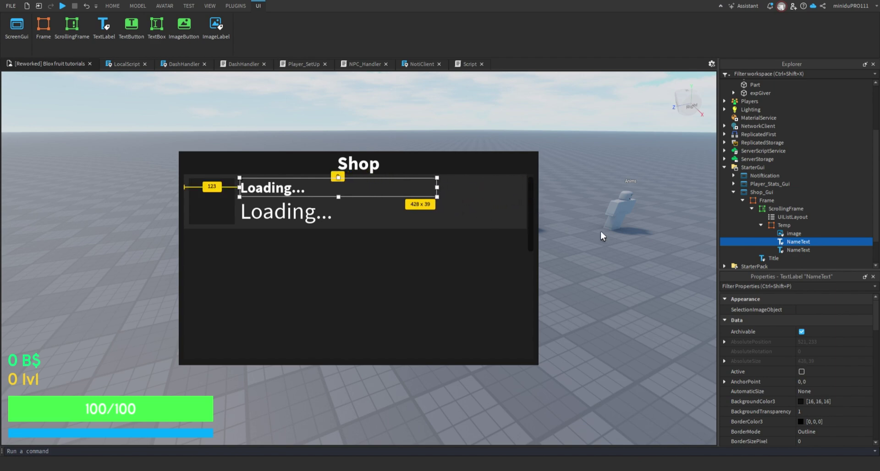
{"action": "left_click", "coordinate": [796, 250]}
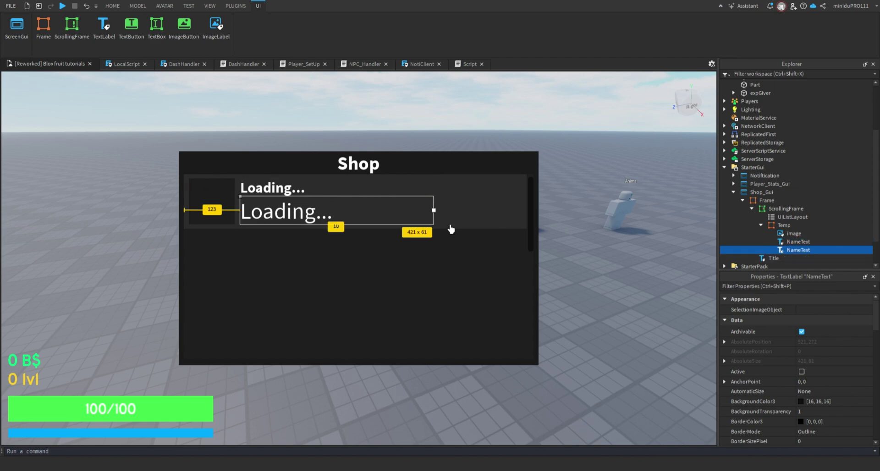
{"action": "left_click_drag", "start_coordinate": [452, 230], "coordinate": [455, 229]}
{"action": "left_click", "coordinate": [799, 241]}
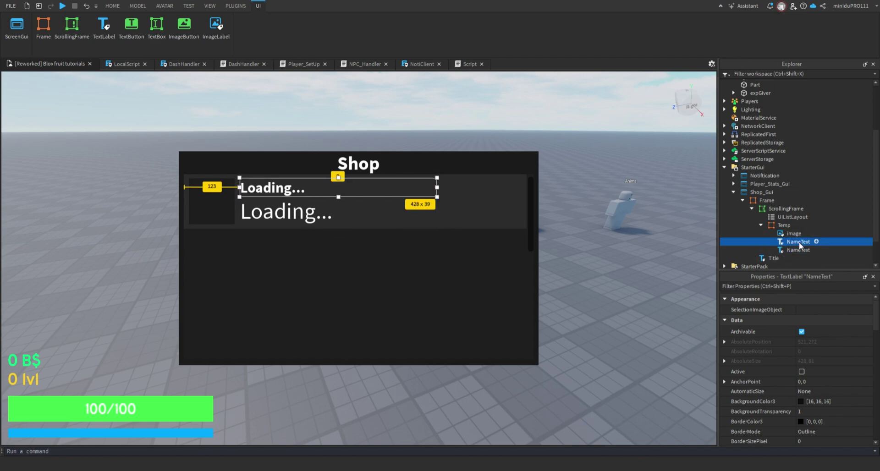
{"action": "left_click", "coordinate": [783, 225]}
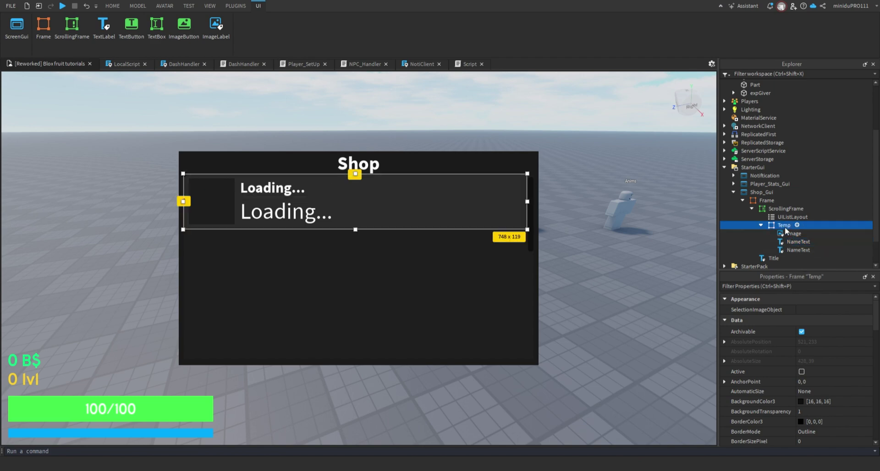
{"action": "left_click", "coordinate": [796, 242]}
Step: Rename the lower label to DpText
{"action": "double_click", "coordinate": [801, 250]}
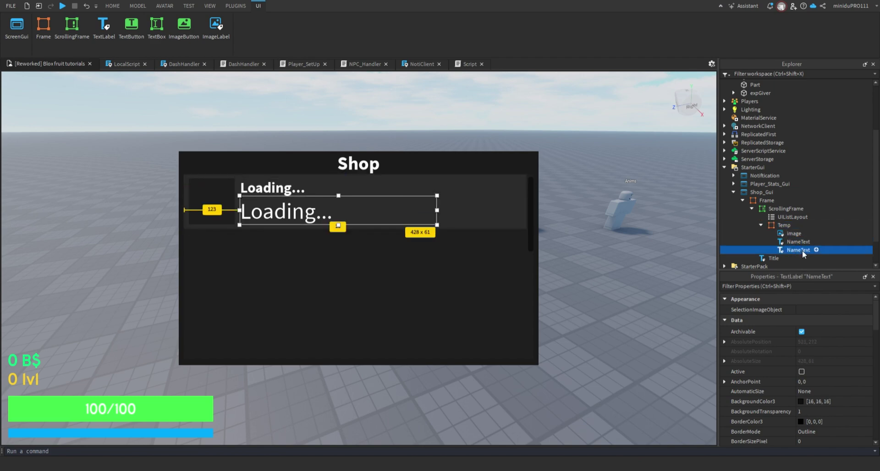
{"action": "left_click_drag", "start_coordinate": [800, 255], "coordinate": [787, 254]}
{"action": "type", "text": "Dp"}
{"action": "key", "text": "Return"}
{"action": "left_click", "coordinate": [780, 226]}
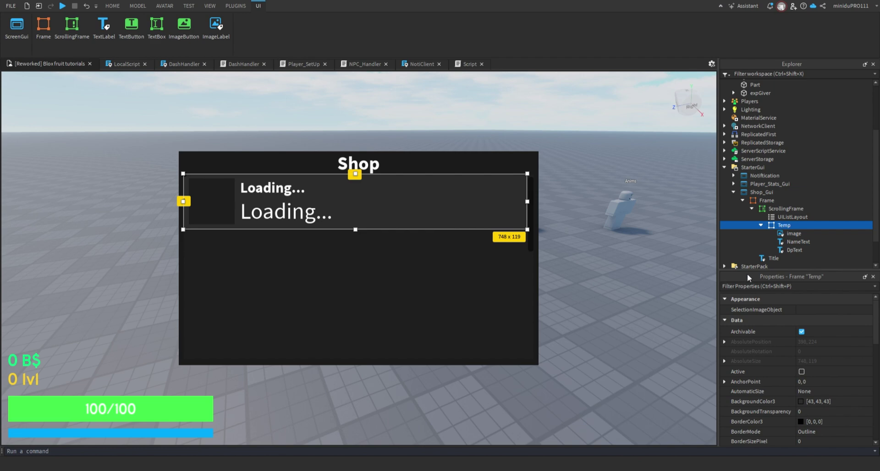
Step: Add a TextButton at the right of the Temp row, 178 wide with a green background
{"action": "left_click", "coordinate": [788, 234]}
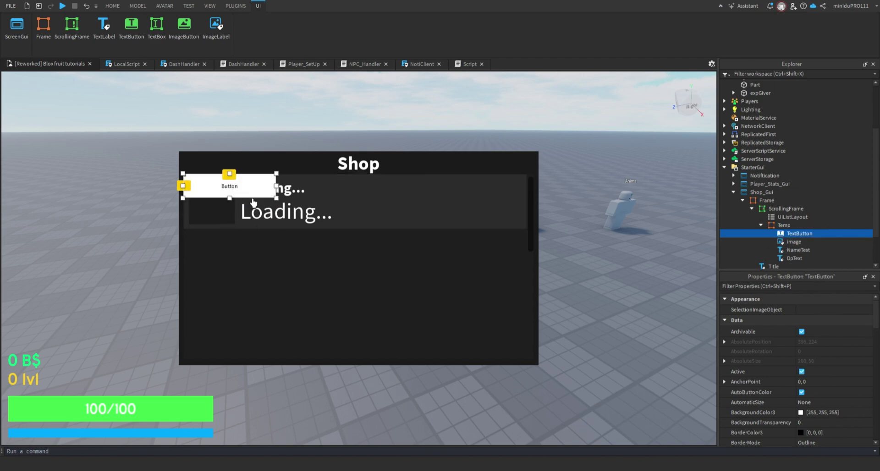
{"action": "left_click_drag", "start_coordinate": [253, 201], "coordinate": [500, 207]}
{"action": "left_click_drag", "start_coordinate": [445, 209], "coordinate": [455, 211]}
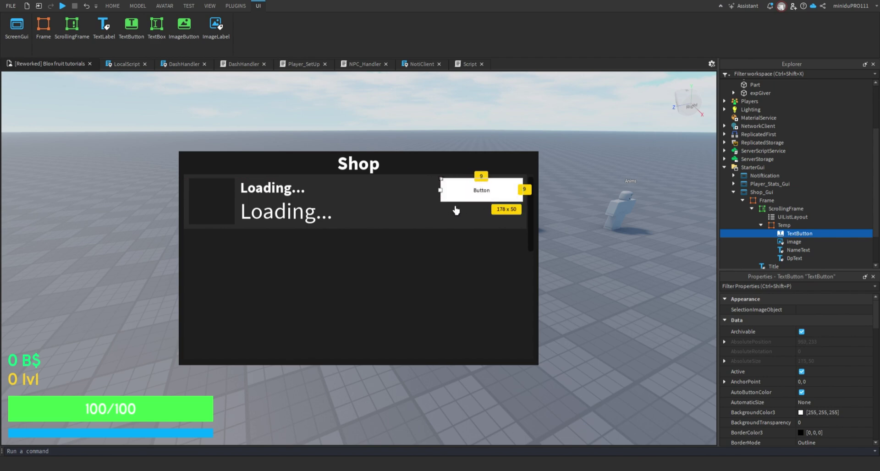
{"action": "left_click", "coordinate": [801, 415]}
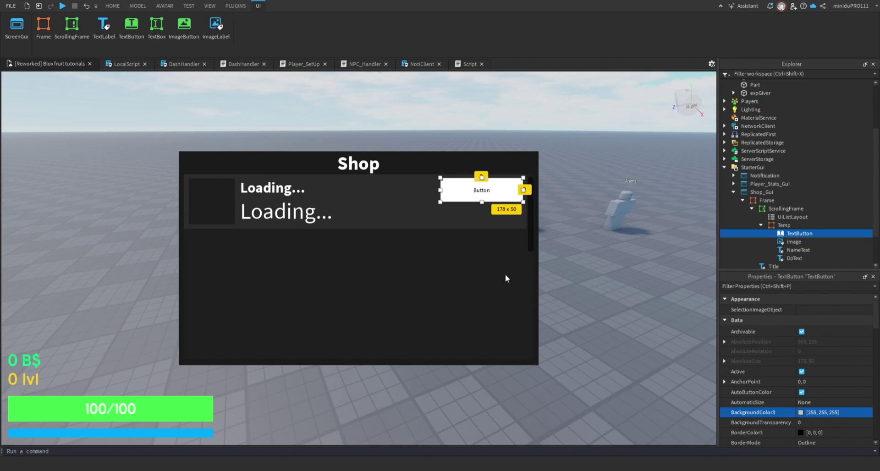
{"action": "left_click", "coordinate": [413, 212]}
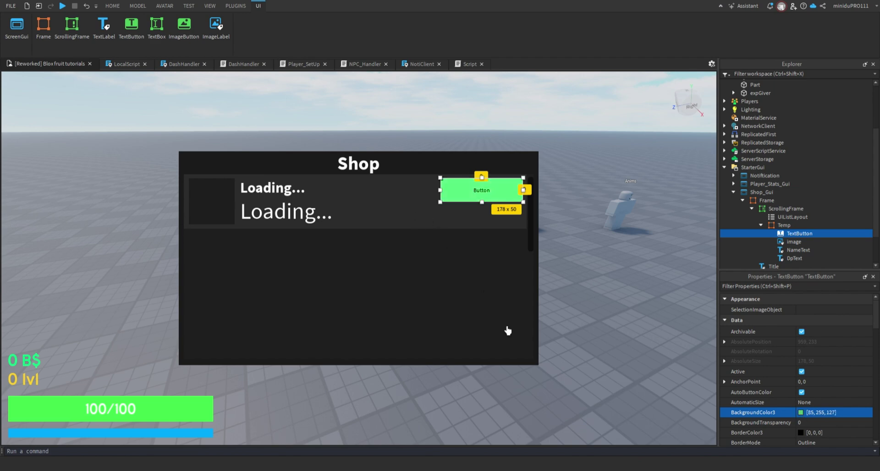
Step: Give the button dark green text (35, 104, 51), TextScaled on, and the text 'View'
{"action": "scroll", "coordinate": [810, 398], "scroll_direction": "down", "scroll_amount": 5}
{"action": "scroll", "coordinate": [810, 398], "scroll_direction": "down", "scroll_amount": 8}
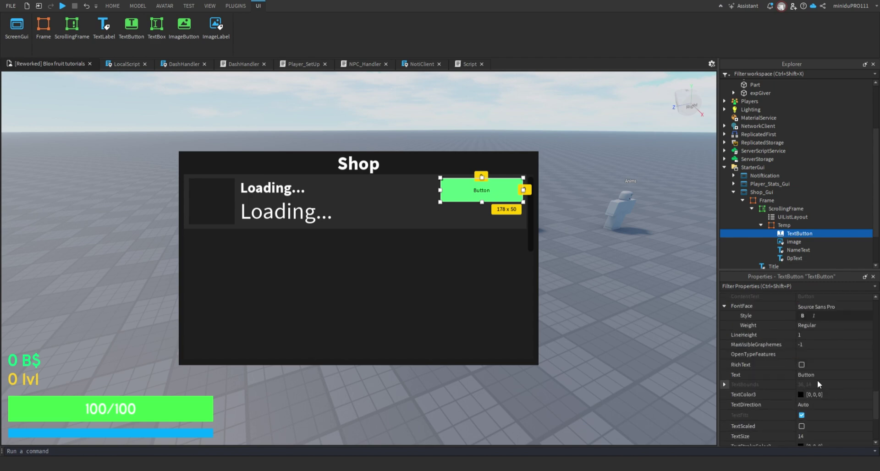
{"action": "left_click", "coordinate": [796, 393]}
{"action": "left_click", "coordinate": [423, 218]}
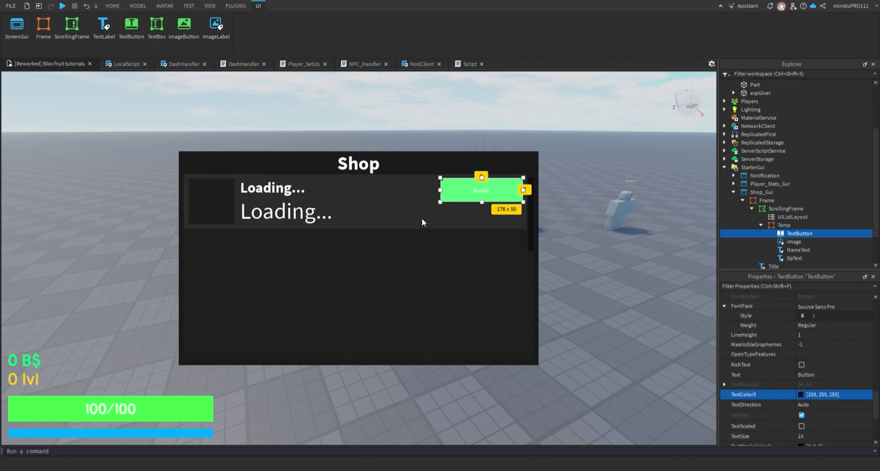
{"action": "left_click", "coordinate": [408, 205]}
{"action": "scroll", "coordinate": [801, 397], "scroll_direction": "down", "scroll_amount": 3}
{"action": "left_click", "coordinate": [804, 364]}
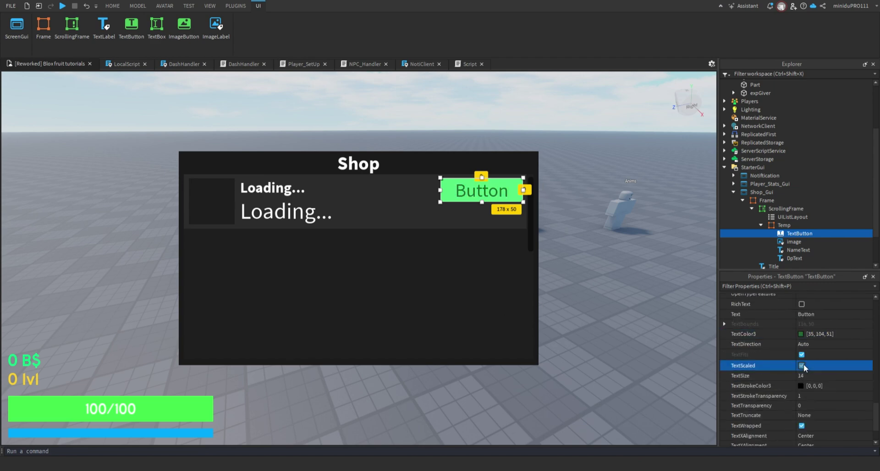
{"action": "scroll", "coordinate": [812, 382], "scroll_direction": "up", "scroll_amount": 2}
{"action": "left_click", "coordinate": [815, 344]}
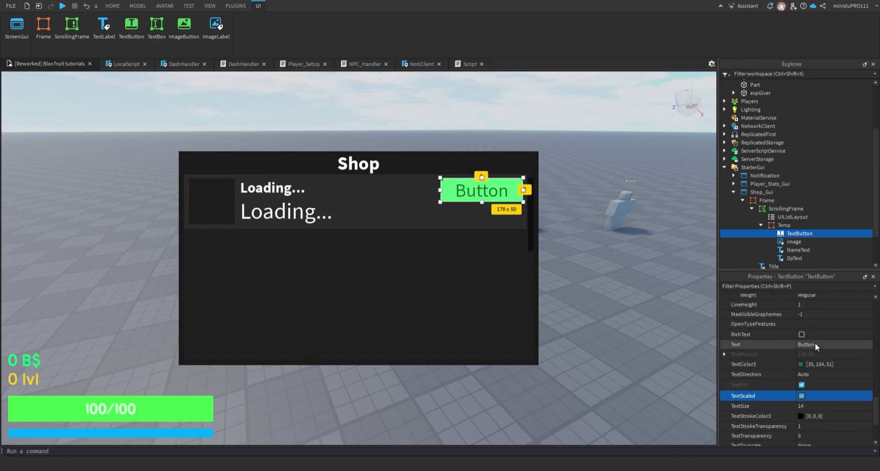
{"action": "type", "text": "View"}
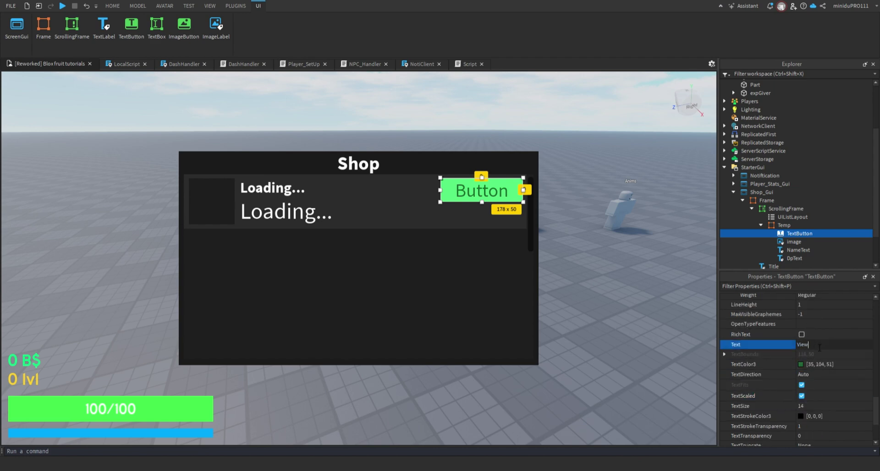
{"action": "key", "text": "Return"}
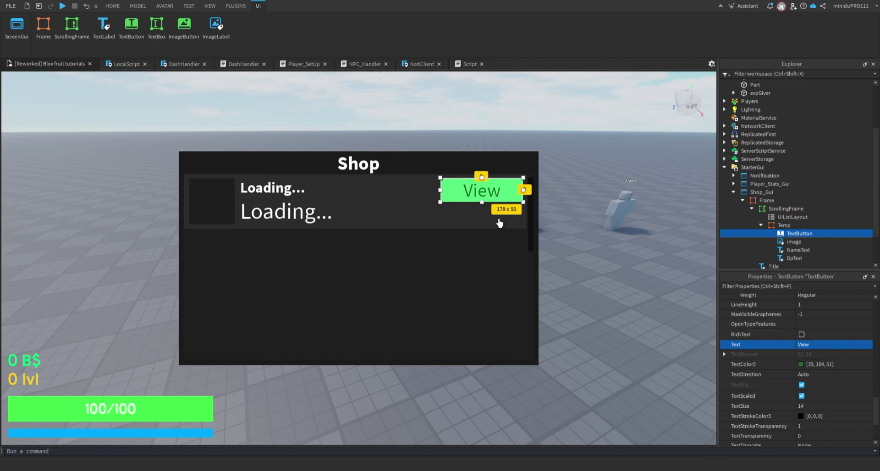
Step: Shorten the View button's height and set its text to Source Sans Pro Bold
{"action": "mouse_move", "coordinate": [499, 222]}
{"action": "left_mouse_down"}
{"action": "mouse_move", "coordinate": [514, 213]}
{"action": "mouse_move", "coordinate": [513, 227]}
{"action": "left_mouse_up"}
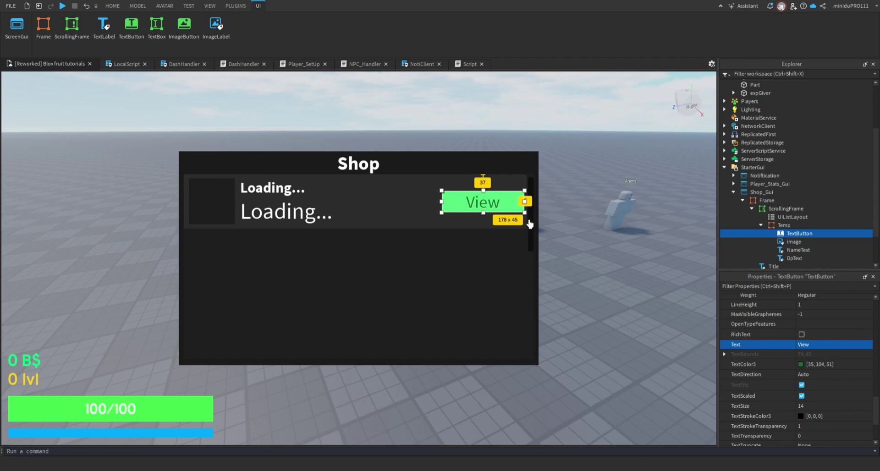
{"action": "left_click", "coordinate": [581, 123]}
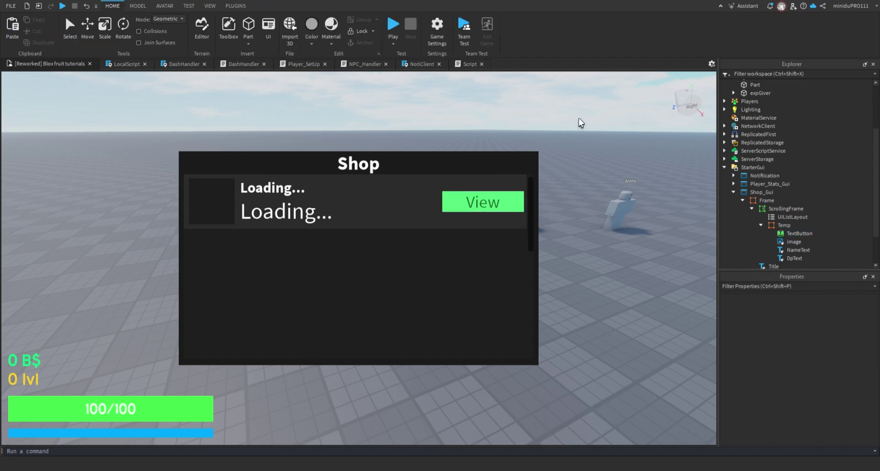
{"action": "left_click", "coordinate": [791, 236]}
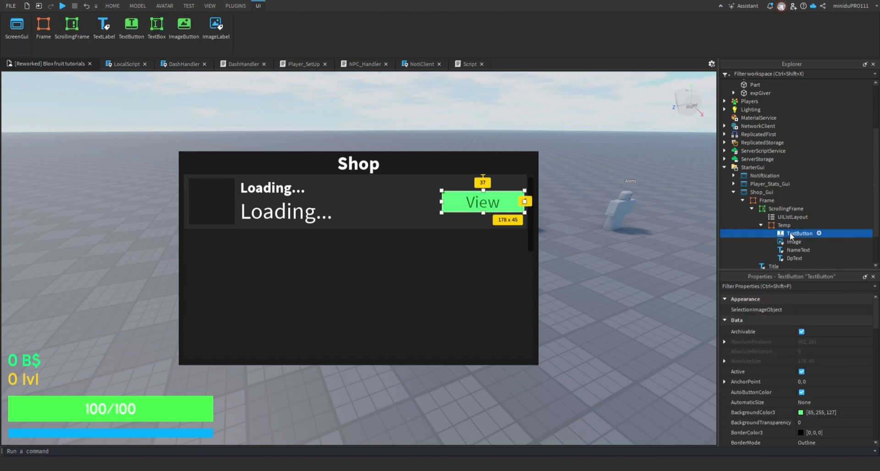
{"action": "left_click", "coordinate": [621, 132]}
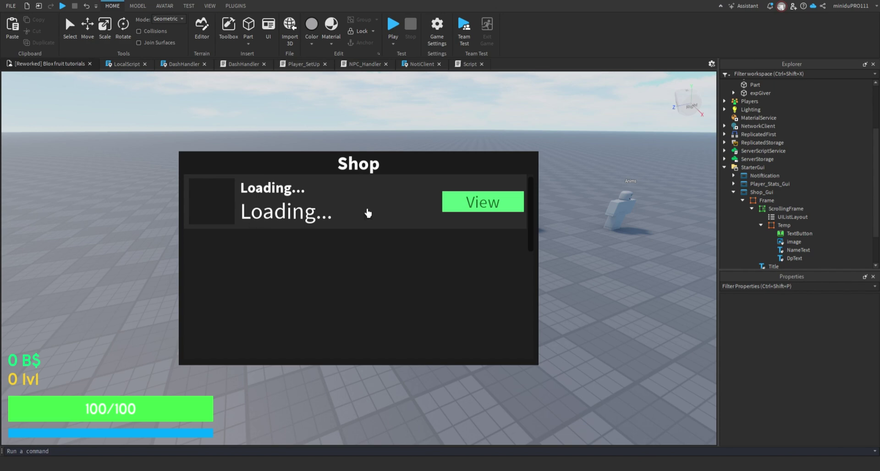
{"action": "left_click", "coordinate": [800, 234]}
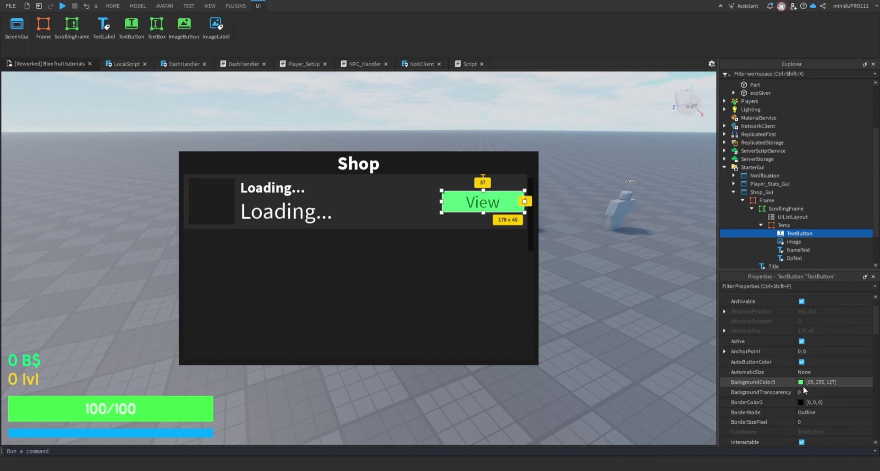
{"action": "left_click", "coordinate": [784, 225]}
{"action": "left_click", "coordinate": [789, 236]}
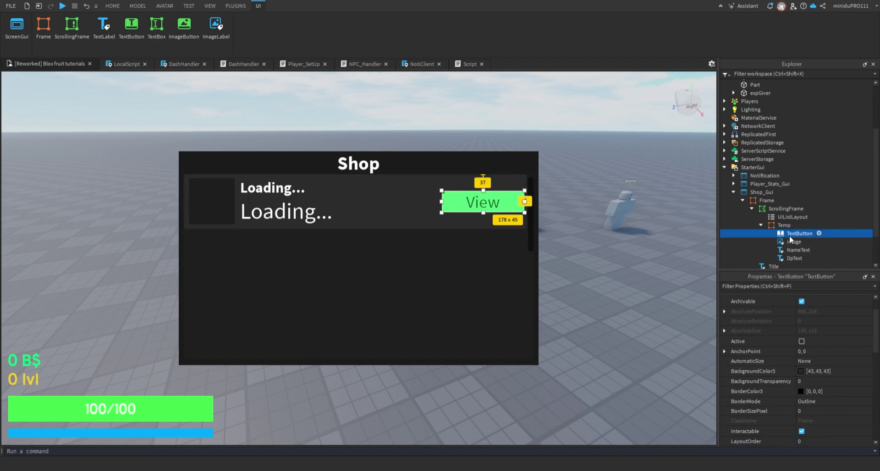
{"action": "scroll", "coordinate": [804, 362], "scroll_direction": "down", "scroll_amount": 5}
{"action": "scroll", "coordinate": [805, 358], "scroll_direction": "down", "scroll_amount": 8}
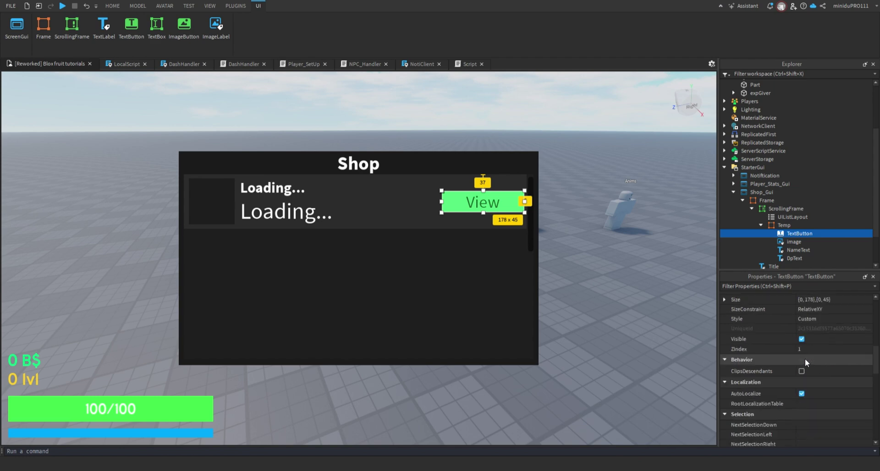
{"action": "left_click", "coordinate": [798, 347]}
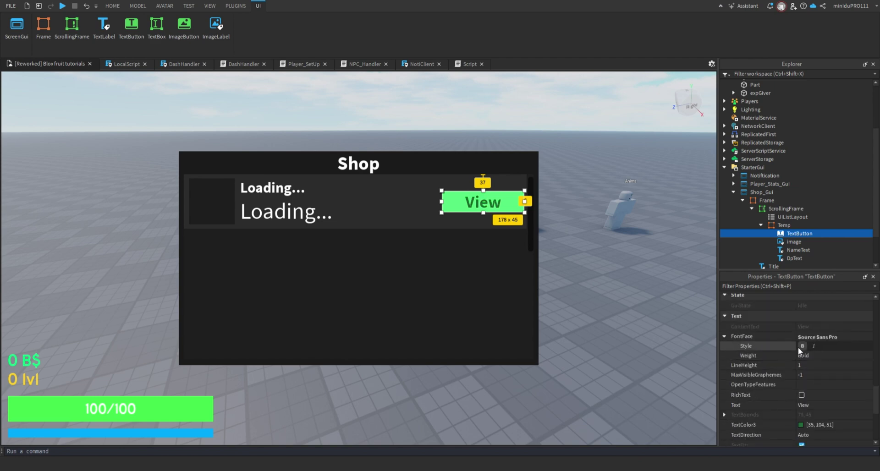
{"action": "left_click", "coordinate": [591, 129]}
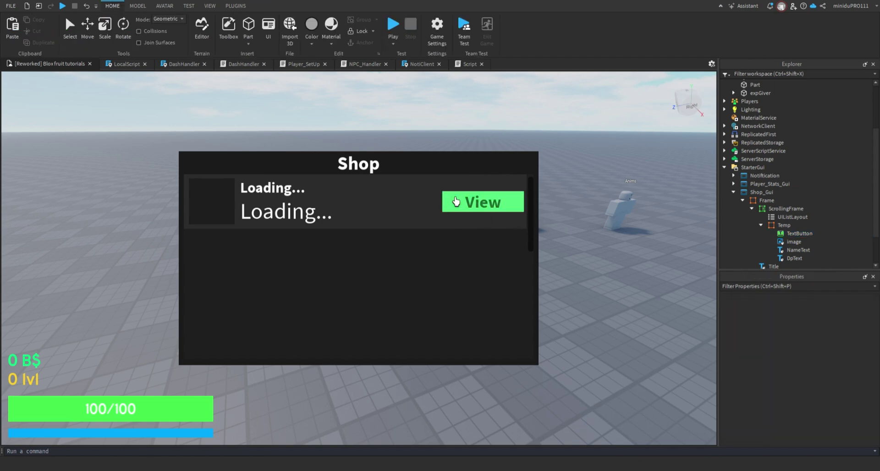
{"action": "left_click", "coordinate": [770, 219]}
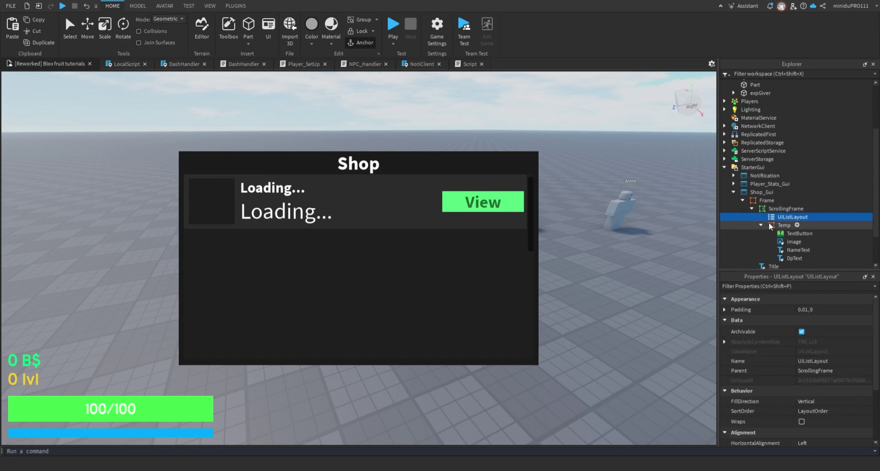
{"action": "left_click", "coordinate": [769, 225]}
{"action": "left_click", "coordinate": [761, 226]}
{"action": "key", "text": "ctrl+d"}
{"action": "key", "text": "ctrl+d"}
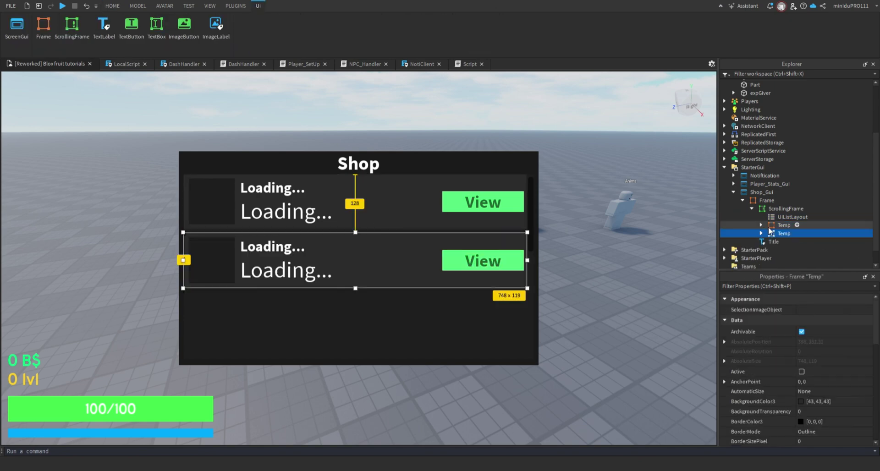
{"action": "key", "text": "ctrl+z"}
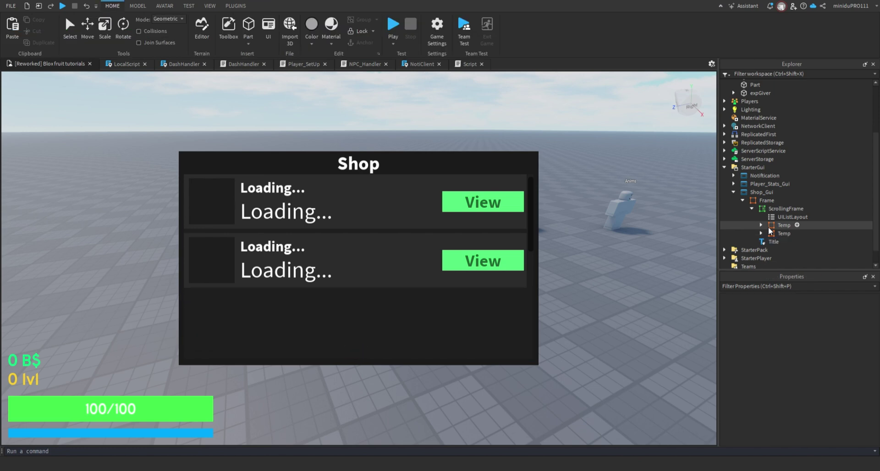
{"action": "key", "text": "ctrl+z"}
{"action": "left_click", "coordinate": [771, 209]}
{"action": "left_click", "coordinate": [766, 200]}
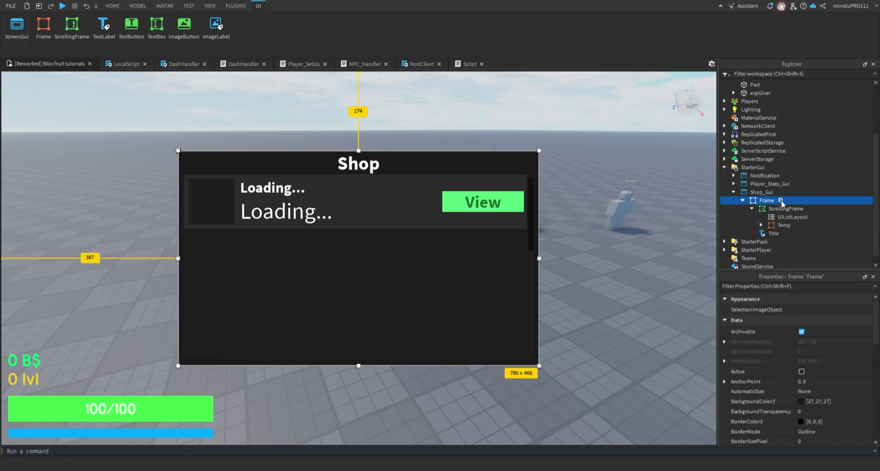
Step: Rename the shop's Frame to MainFrame, then insert a default 100 x 100 Frame into Shop_Gui
{"action": "left_click", "coordinate": [742, 200]}
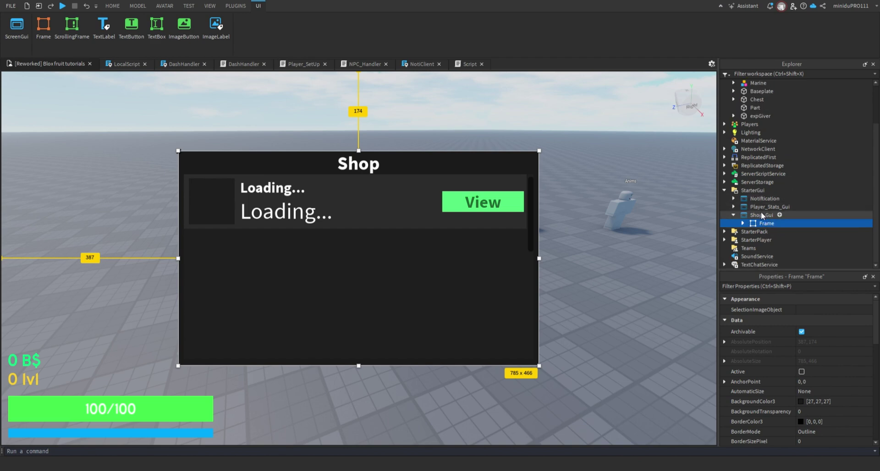
{"action": "left_click", "coordinate": [761, 212]}
{"action": "left_click", "coordinate": [768, 224]}
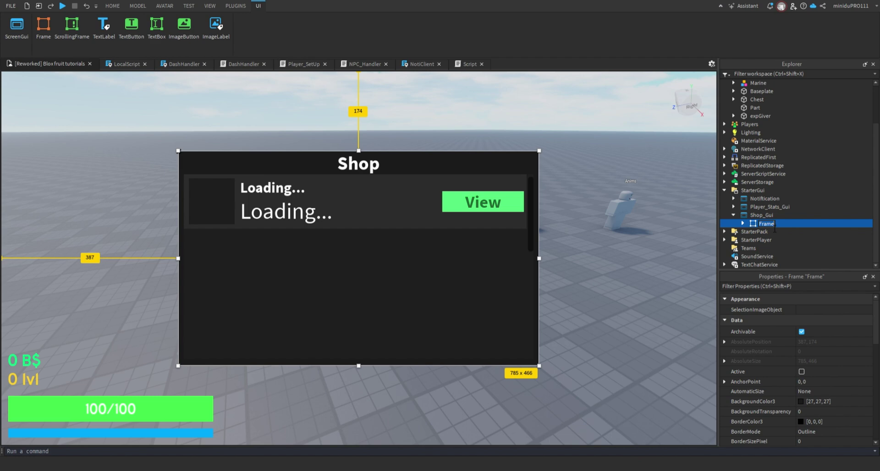
{"action": "type", "text": "MainFrame"}
{"action": "key", "text": "Return"}
{"action": "key", "text": "ctrl+d"}
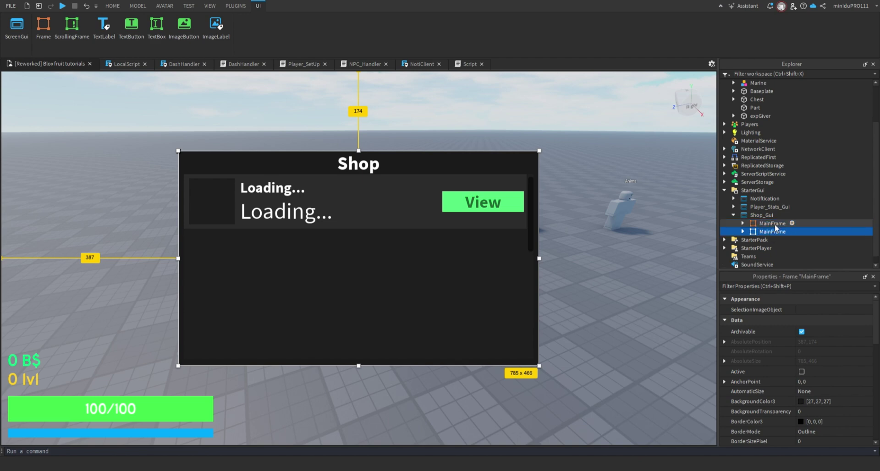
{"action": "key", "text": "Delete"}
{"action": "left_click", "coordinate": [778, 216]}
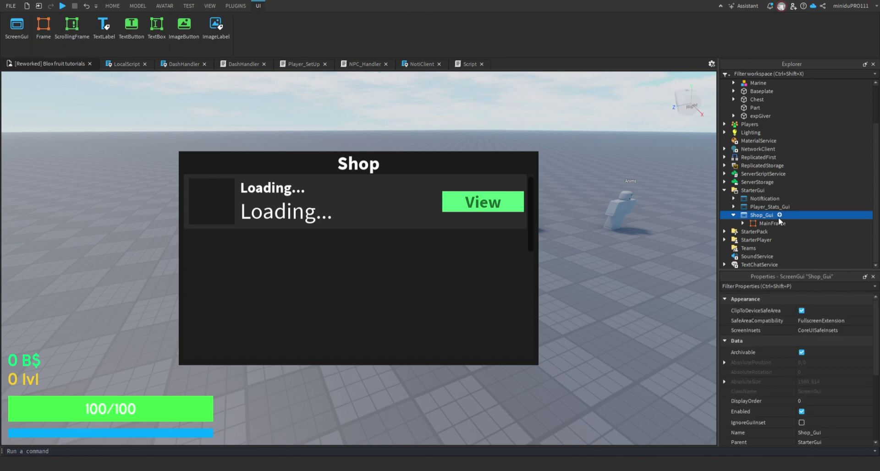
{"action": "left_click", "coordinate": [43, 28]}
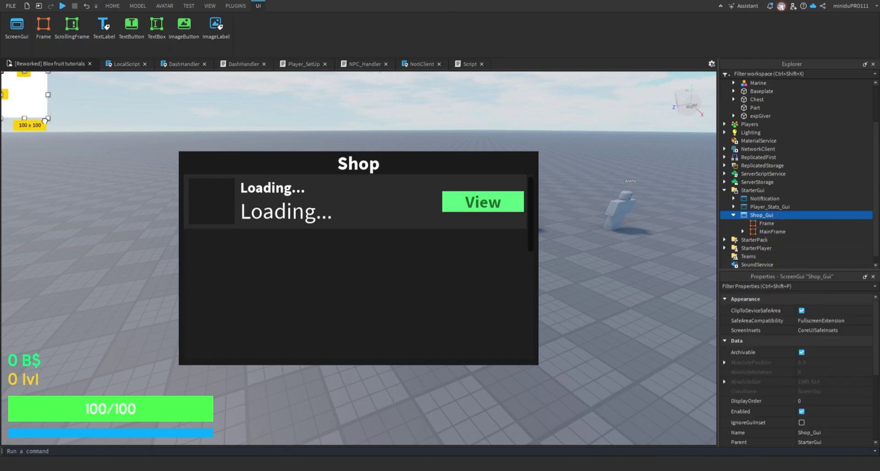
Step: Stretch the new frame into a tall white panel right of MainFrame, then move both left together
{"action": "left_click_drag", "start_coordinate": [25, 96], "coordinate": [509, 183]}
{"action": "left_click_drag", "start_coordinate": [550, 212], "coordinate": [672, 378]}
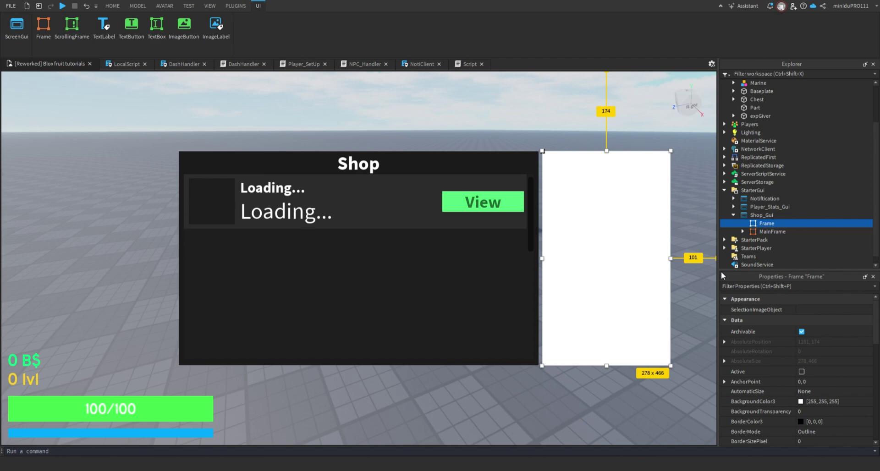
{"action": "left_click", "coordinate": [761, 232], "text": "ctrl"}
{"action": "left_click_drag", "start_coordinate": [523, 320], "coordinate": [508, 321]}
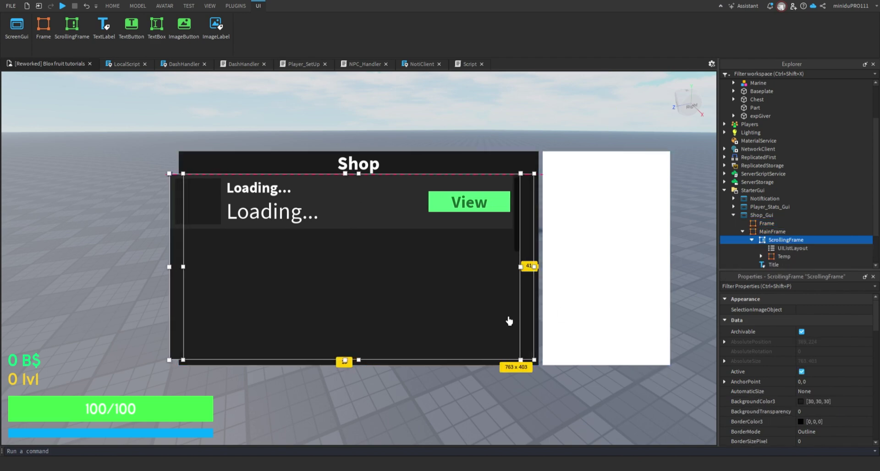
{"action": "key", "text": "ctrl+z"}
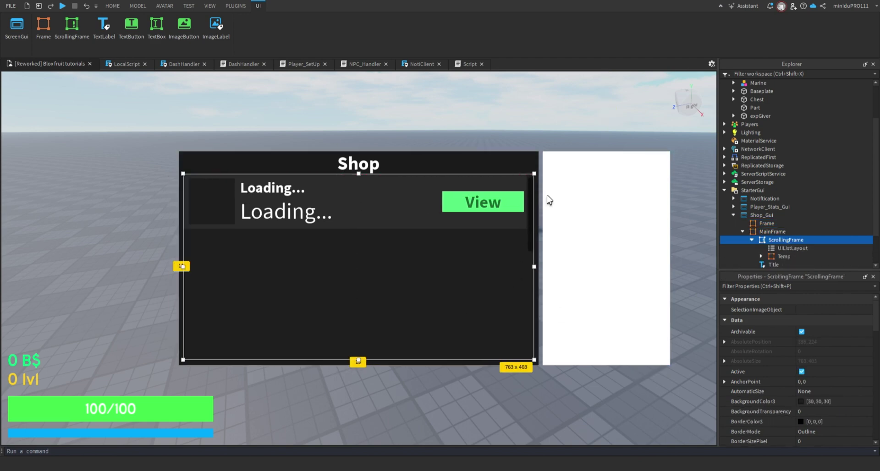
{"action": "left_click_drag", "start_coordinate": [551, 199], "coordinate": [541, 198]}
{"action": "key", "text": "ctrl+z"}
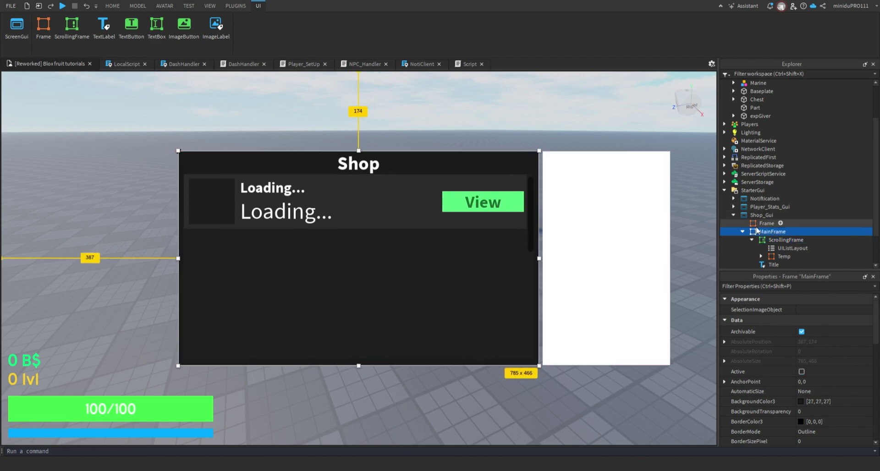
{"action": "left_click", "coordinate": [767, 223], "text": "ctrl"}
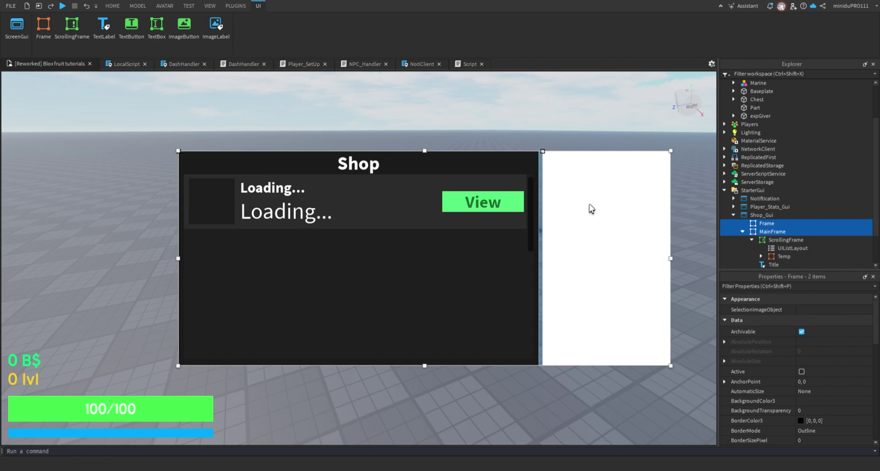
{"action": "left_click_drag", "start_coordinate": [589, 208], "coordinate": [527, 208]}
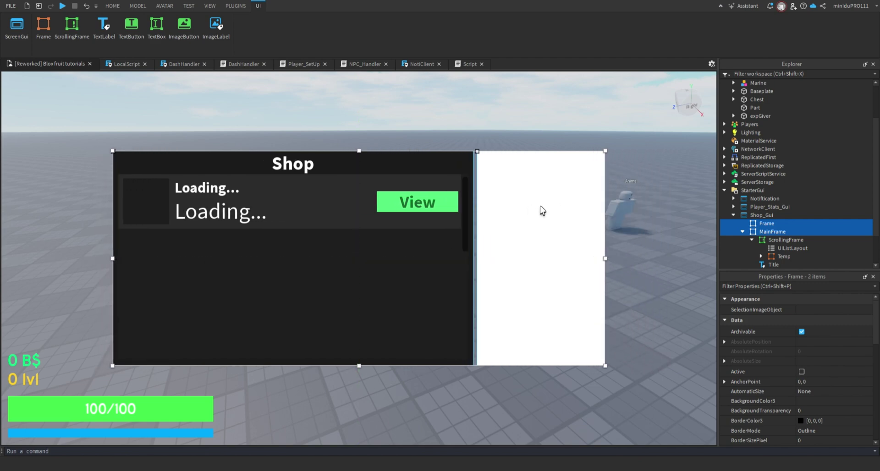
Step: Rename the white side panel to InfroFrame
{"action": "left_click", "coordinate": [779, 225]}
{"action": "double_click", "coordinate": [764, 224]}
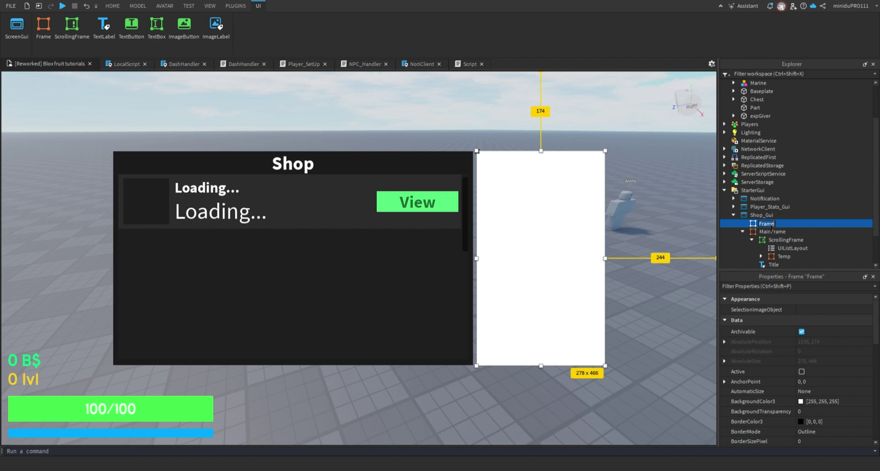
{"action": "type", "text": "IInfroFrame"}
{"action": "key", "text": "Return"}
Step: Set InfroFrame's background to the shop's dark grey, 27, 27, 27
{"action": "left_click", "coordinate": [801, 401]}
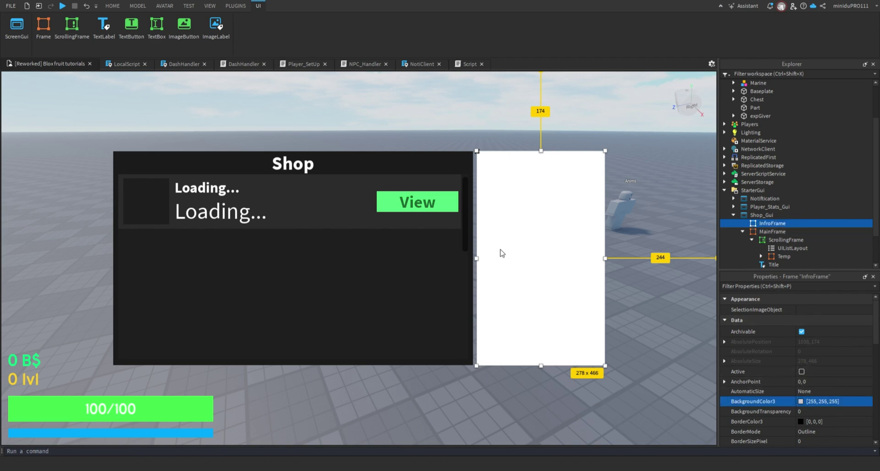
{"action": "left_click", "coordinate": [406, 231]}
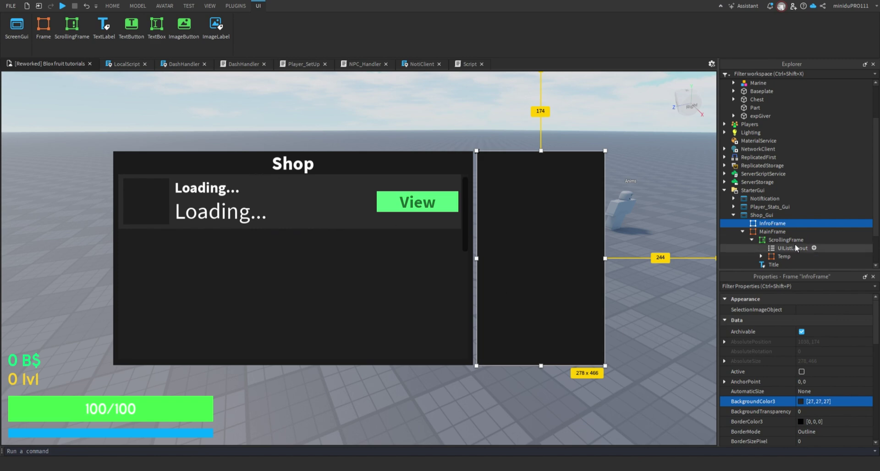
{"action": "scroll", "coordinate": [784, 247], "scroll_direction": "down", "scroll_amount": 1}
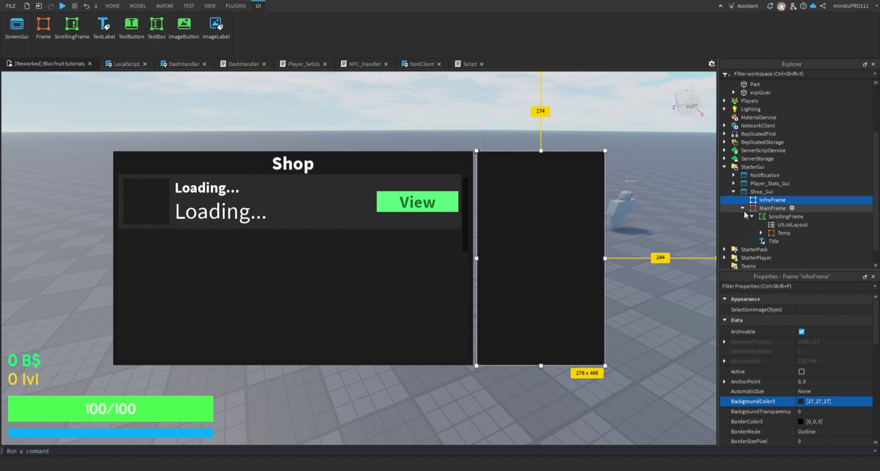
{"action": "left_click", "coordinate": [761, 233]}
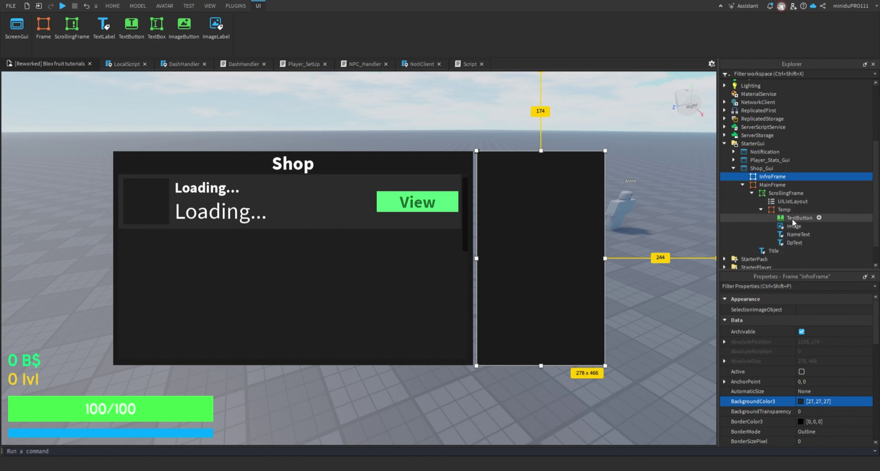
{"action": "left_click", "coordinate": [789, 225]}
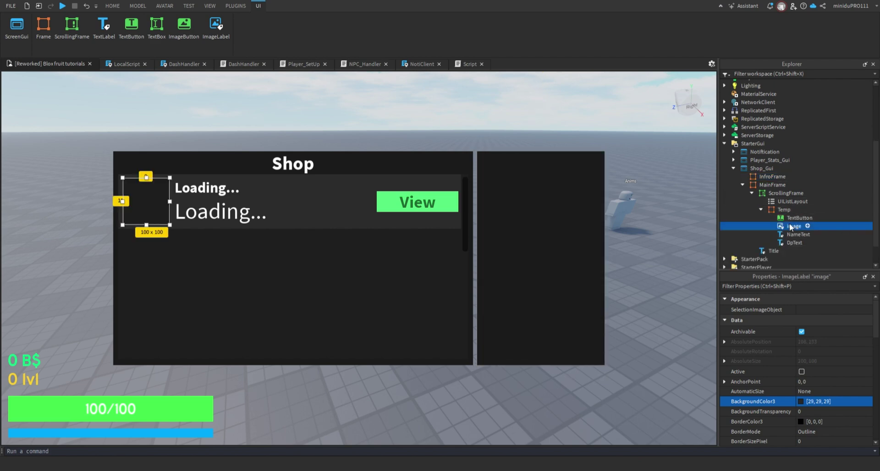
{"action": "left_click", "coordinate": [766, 177]}
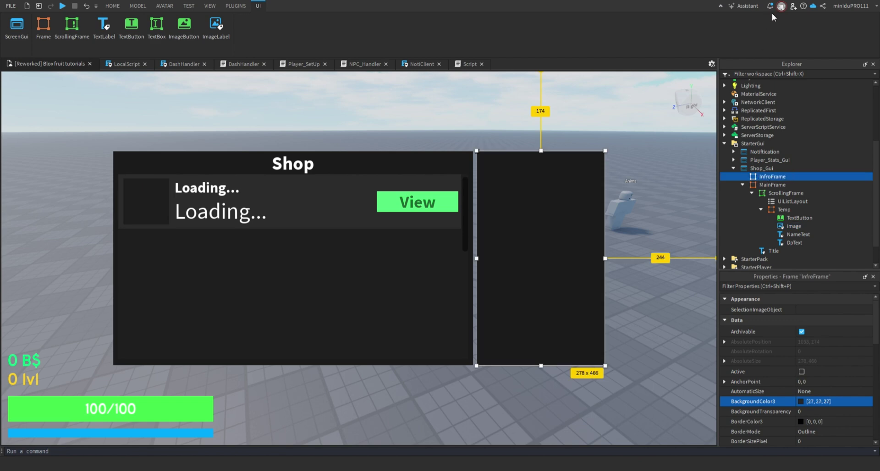
Step: Paste a copy of the item image into InfoFrame and size it to about 252 x 234 at the panel's top
{"action": "key", "text": "ctrl+shift+v"}
{"action": "left_click_drag", "start_coordinate": [513, 209], "coordinate": [601, 289]}
{"action": "left_click_drag", "start_coordinate": [609, 292], "coordinate": [614, 298]}
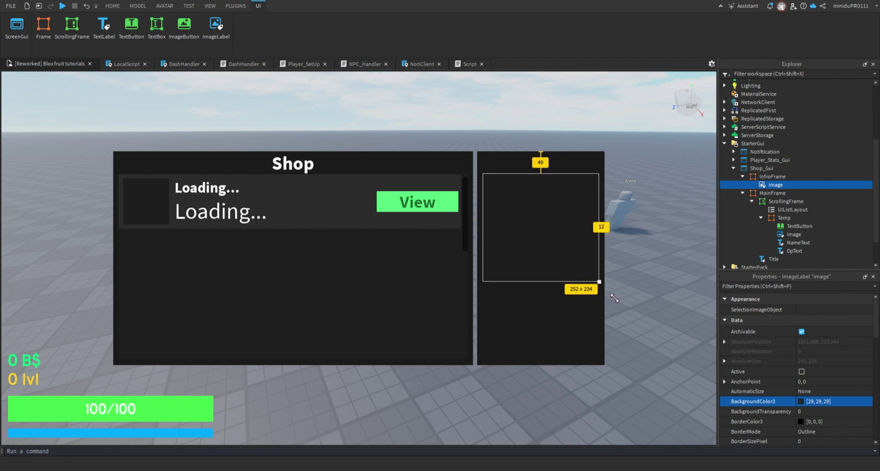
{"action": "left_click_drag", "start_coordinate": [614, 298], "coordinate": [615, 298]}
{"action": "left_click_drag", "start_coordinate": [578, 249], "coordinate": [578, 250]}
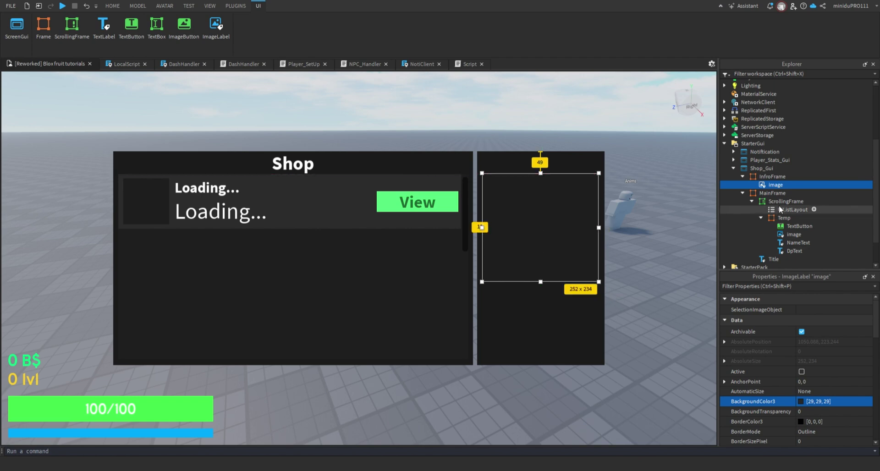
{"action": "scroll", "coordinate": [778, 207], "scroll_direction": "down", "scroll_amount": 1}
{"action": "left_click", "coordinate": [787, 222]}
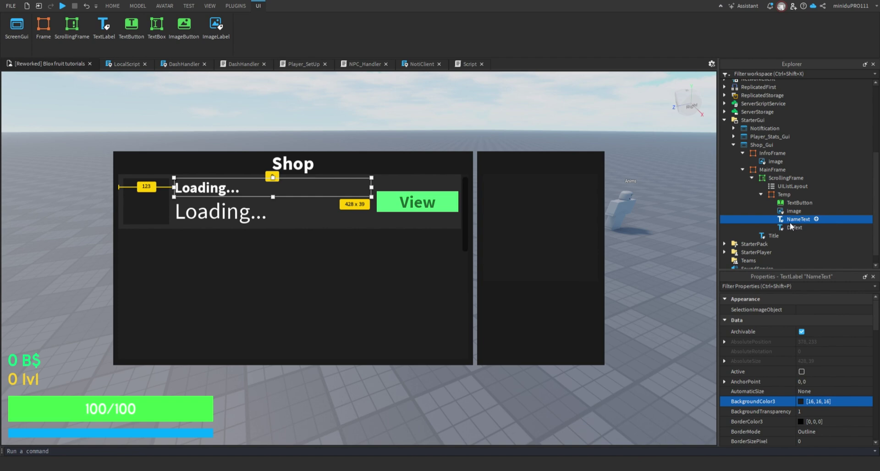
Step: Paste the NameText label into InfroFrame at the top and narrow it to 278 x 39
{"action": "left_click", "coordinate": [766, 154]}
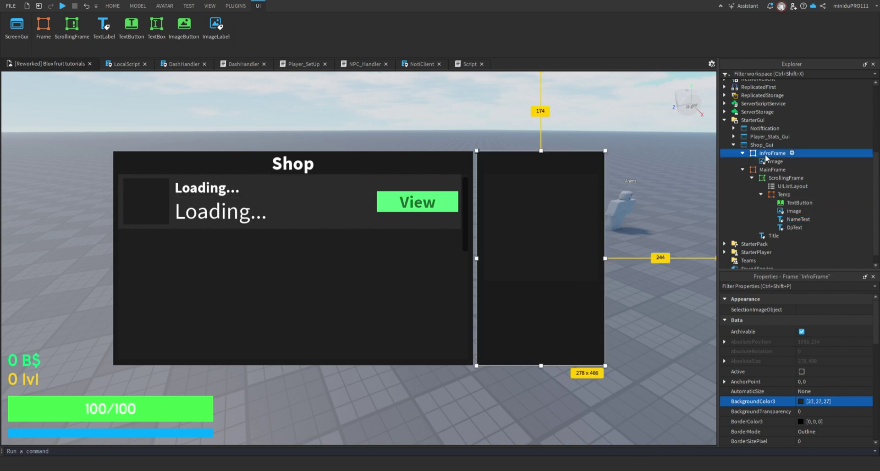
{"action": "key", "text": "ctrl+shift+v"}
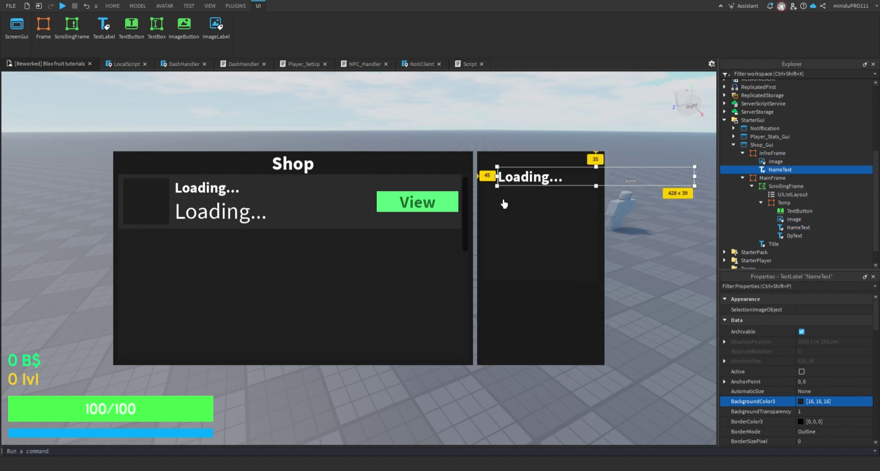
{"action": "left_click_drag", "start_coordinate": [535, 196], "coordinate": [515, 178]}
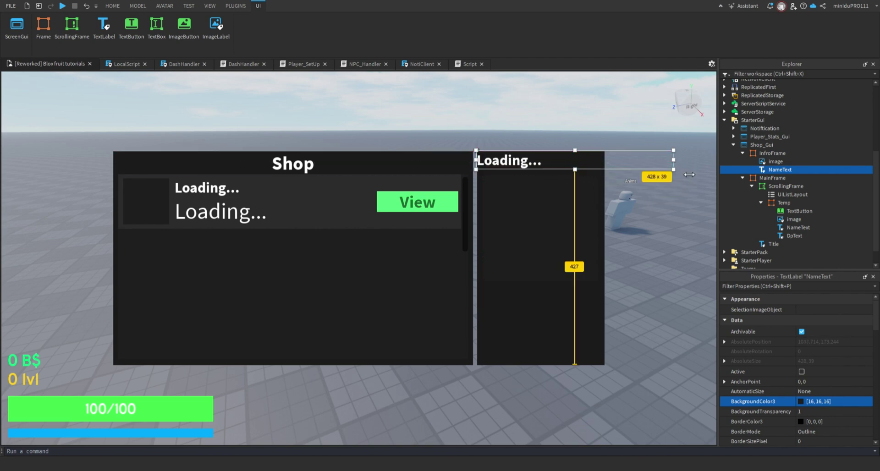
{"action": "left_click_drag", "start_coordinate": [674, 159], "coordinate": [614, 179]}
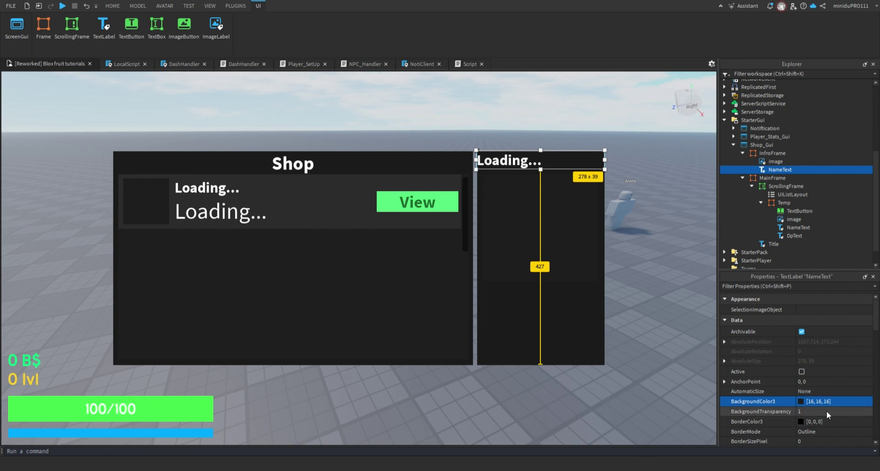
Step: Set the info panel name label's TextXAlignment to Center
{"action": "scroll", "coordinate": [824, 409], "scroll_direction": "down", "scroll_amount": 3}
{"action": "scroll", "coordinate": [823, 409], "scroll_direction": "down", "scroll_amount": 4}
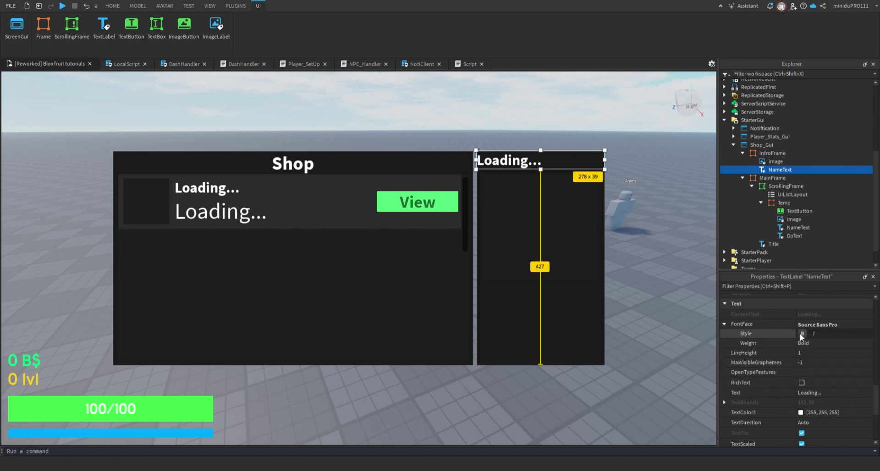
{"action": "scroll", "coordinate": [815, 398], "scroll_direction": "down", "scroll_amount": 3}
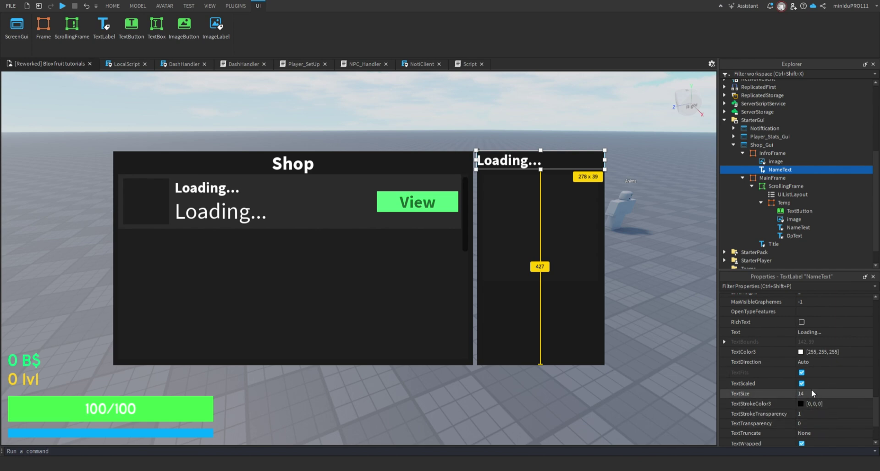
{"action": "scroll", "coordinate": [811, 389], "scroll_direction": "down", "scroll_amount": 3}
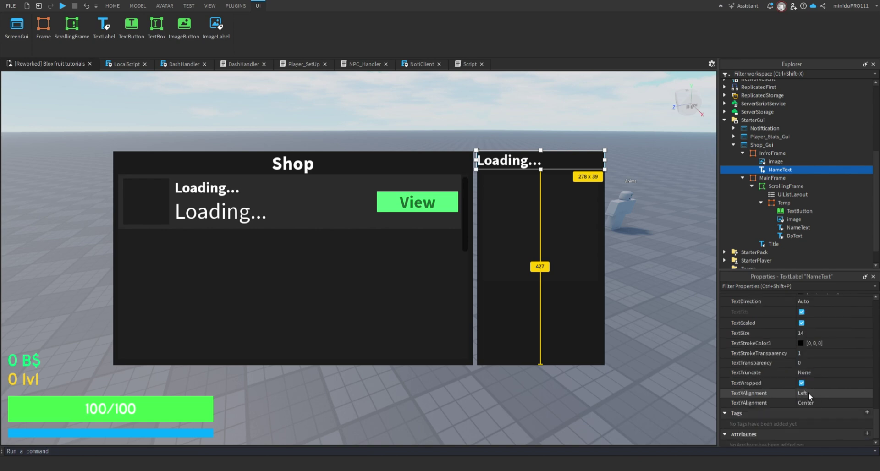
{"action": "scroll", "coordinate": [808, 392], "scroll_direction": "up", "scroll_amount": 3}
{"action": "scroll", "coordinate": [812, 394], "scroll_direction": "down", "scroll_amount": 3}
{"action": "left_click", "coordinate": [814, 394]}
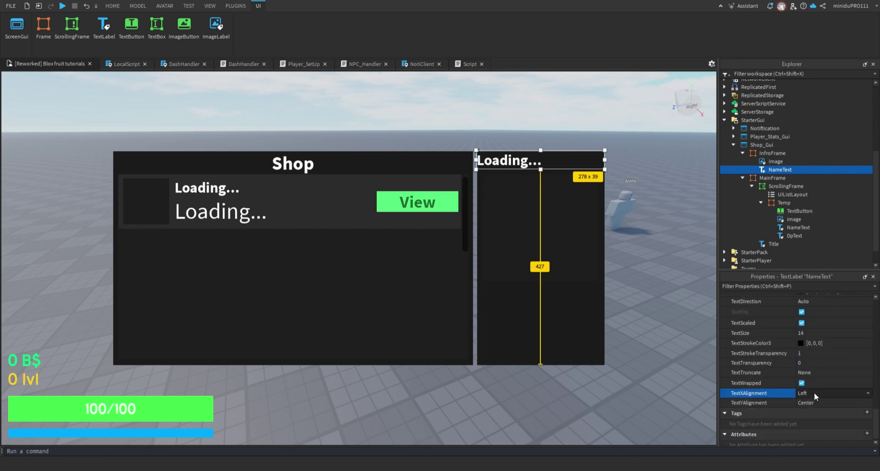
{"action": "left_click", "coordinate": [811, 403]}
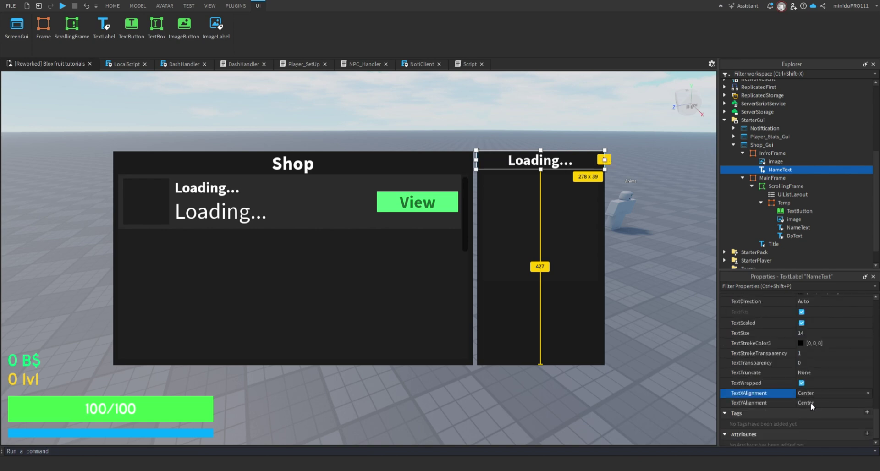
{"action": "left_click", "coordinate": [563, 116]}
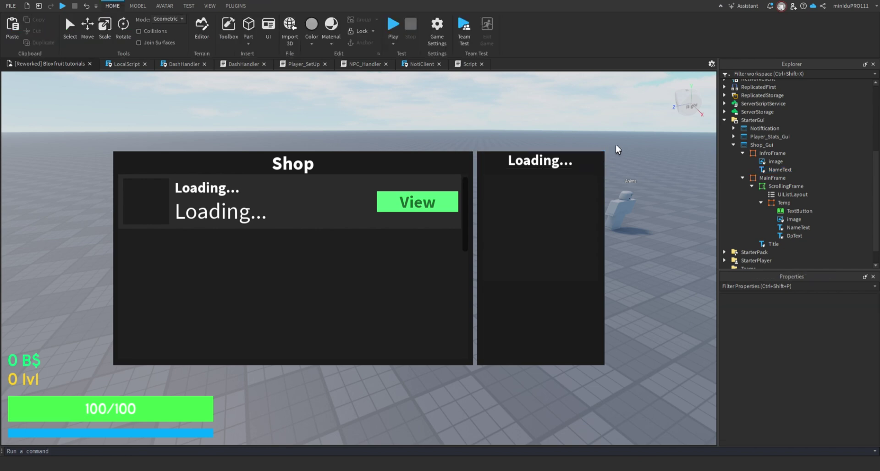
{"action": "left_click", "coordinate": [792, 226]}
{"action": "left_click", "coordinate": [776, 169]}
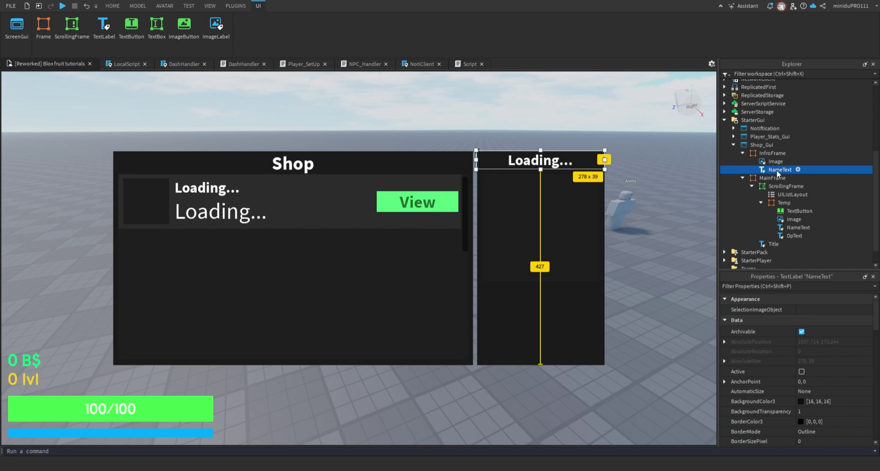
Step: Duplicate the name label below the image at 278 x 38, unbold it, and type 1,000R$
{"action": "key", "text": "ctrl+d"}
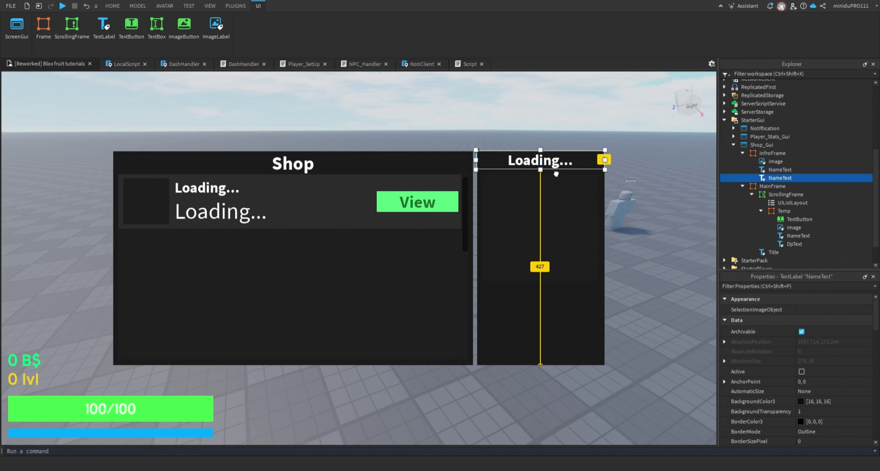
{"action": "left_click_drag", "start_coordinate": [557, 180], "coordinate": [559, 341]}
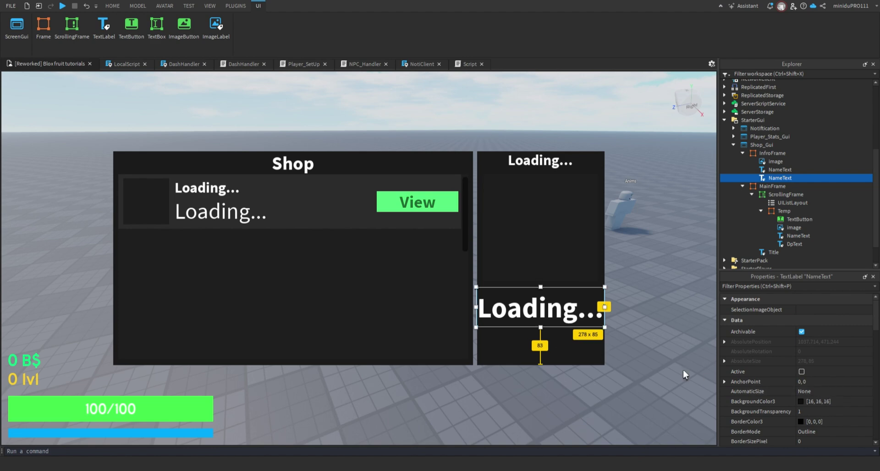
{"action": "left_click_drag", "start_coordinate": [557, 343], "coordinate": [558, 321]}
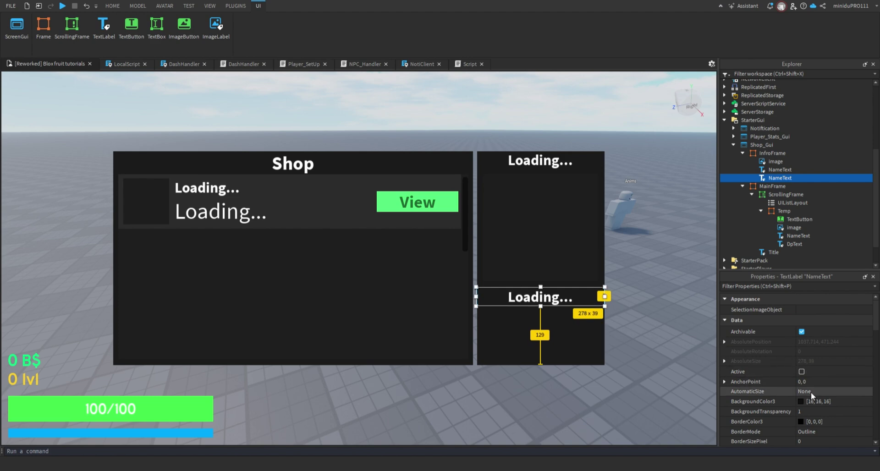
{"action": "scroll", "coordinate": [810, 391], "scroll_direction": "down", "scroll_amount": 7}
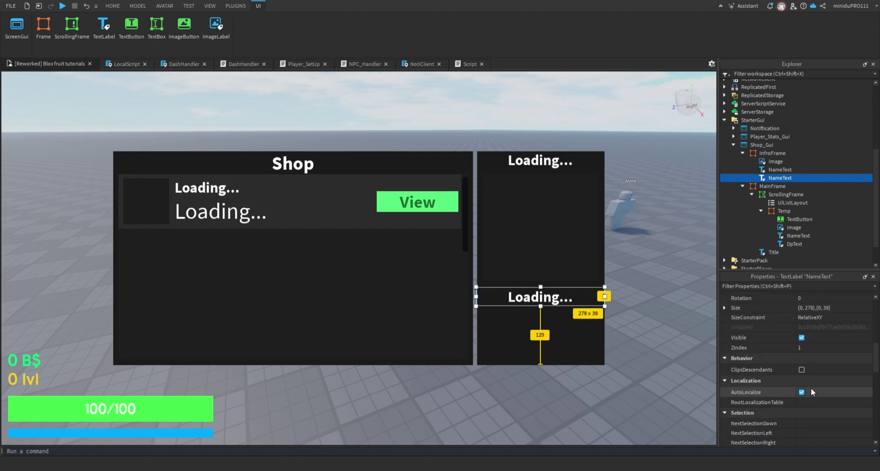
{"action": "scroll", "coordinate": [810, 388], "scroll_direction": "up", "scroll_amount": 5}
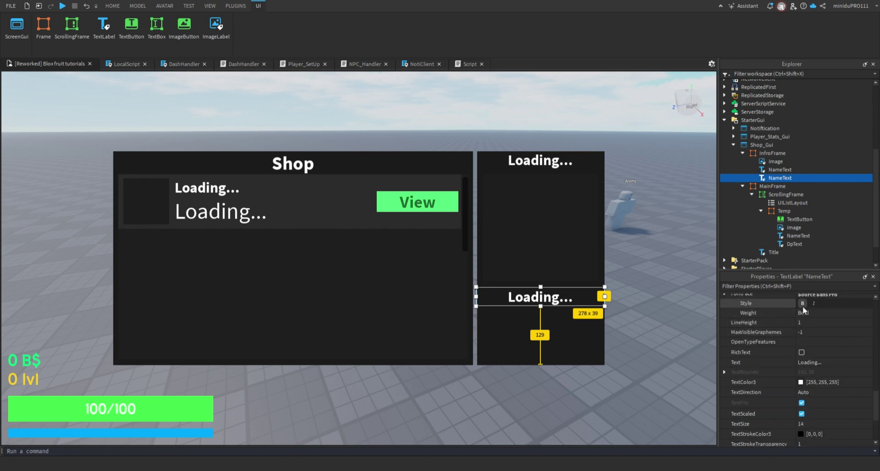
{"action": "left_click", "coordinate": [802, 304]}
{"action": "left_click", "coordinate": [828, 360]}
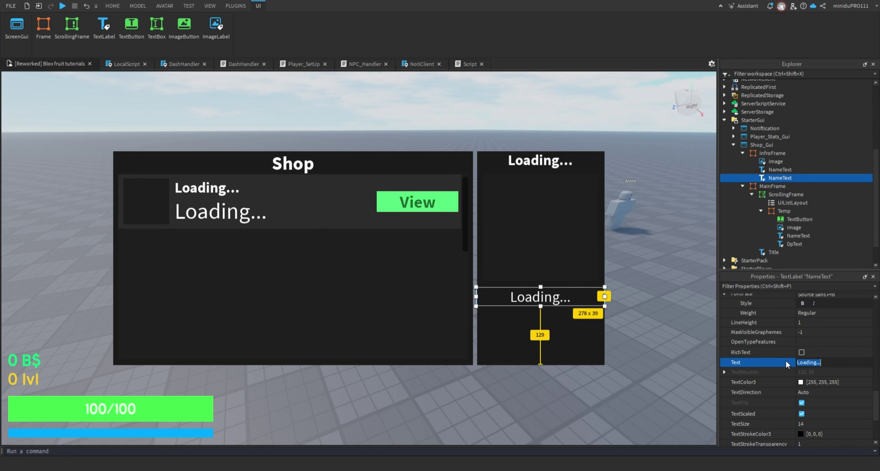
{"action": "type", "text": "1,000R$"}
Step: Confirm the 1,000R$ text and make the price label orange and italic
{"action": "key", "text": "Return"}
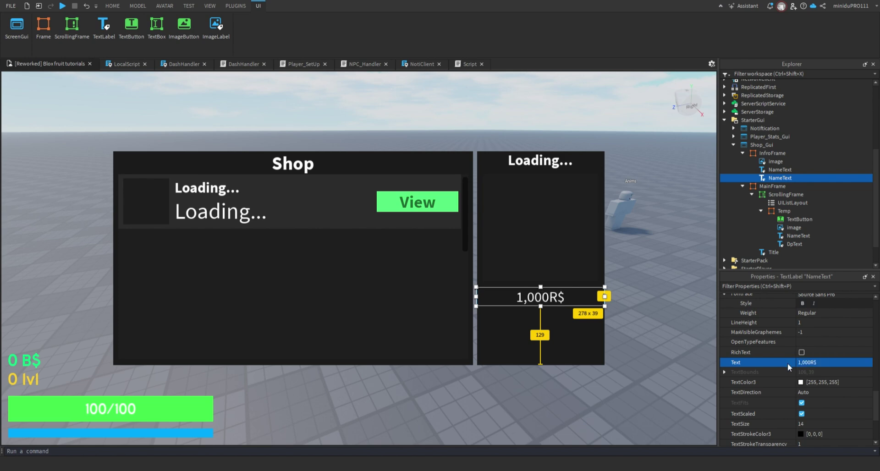
{"action": "left_click", "coordinate": [802, 383]}
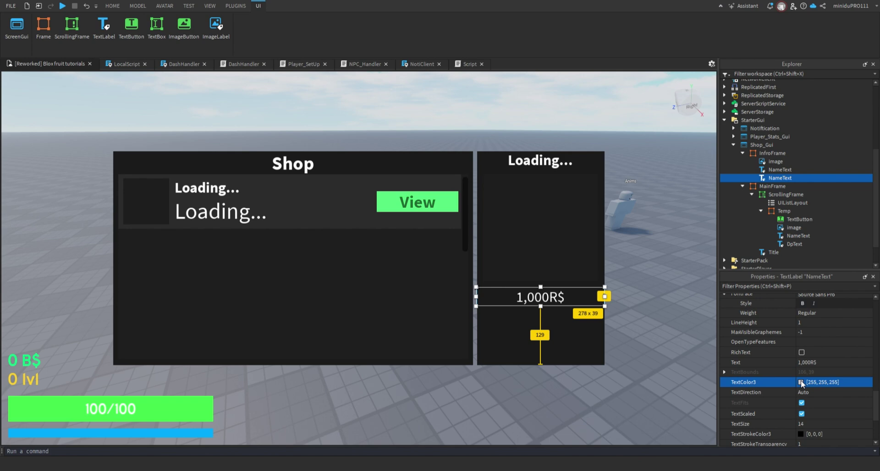
{"action": "left_click", "coordinate": [399, 203]}
{"action": "left_click", "coordinate": [490, 314]}
{"action": "left_click", "coordinate": [813, 304]}
Step: Rename the price label PriceText and shorten it to 278 x 33
{"action": "left_click", "coordinate": [593, 114]}
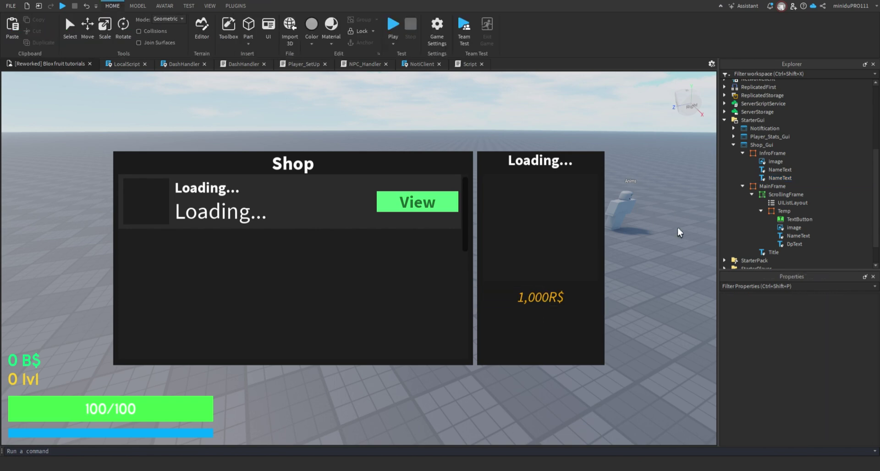
{"action": "left_click", "coordinate": [791, 236]}
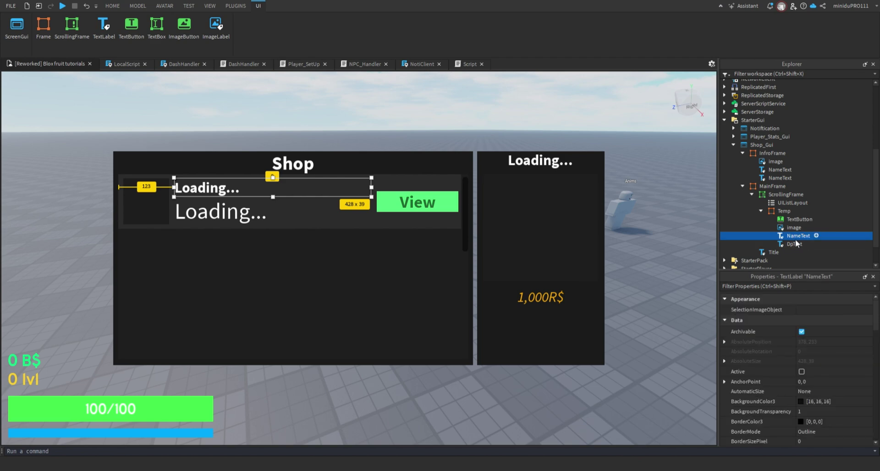
{"action": "left_click", "coordinate": [794, 244]}
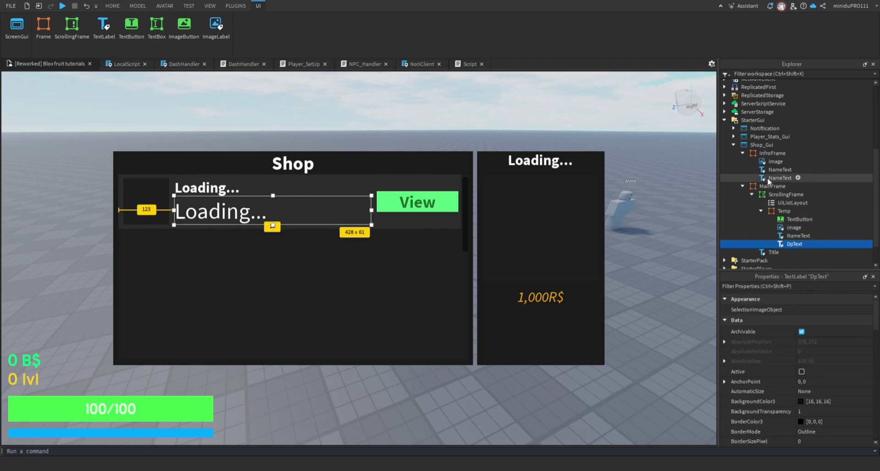
{"action": "left_click", "coordinate": [742, 186]}
{"action": "left_click", "coordinate": [771, 214]}
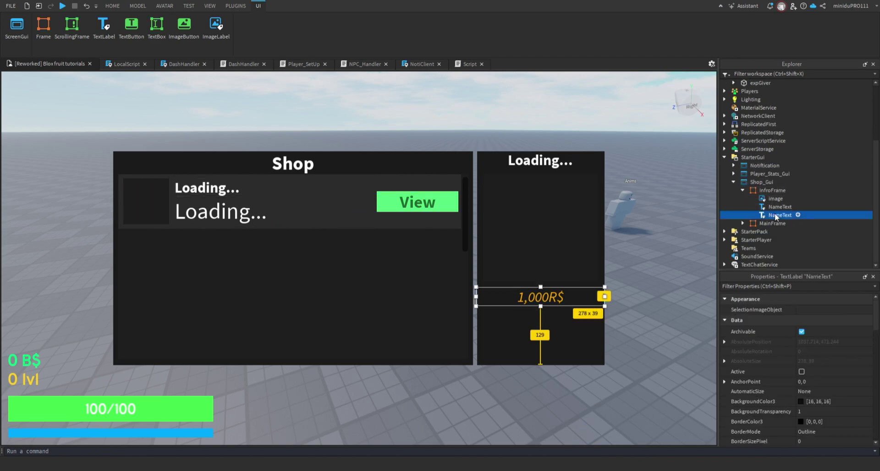
{"action": "key", "text": "F2"}
{"action": "type", "text": "M"}
{"action": "key", "text": "BackSpace"}
{"action": "type", "text": "PriceTex"}
{"action": "key", "text": "Return"}
{"action": "left_click_drag", "start_coordinate": [555, 320], "coordinate": [555, 318]}
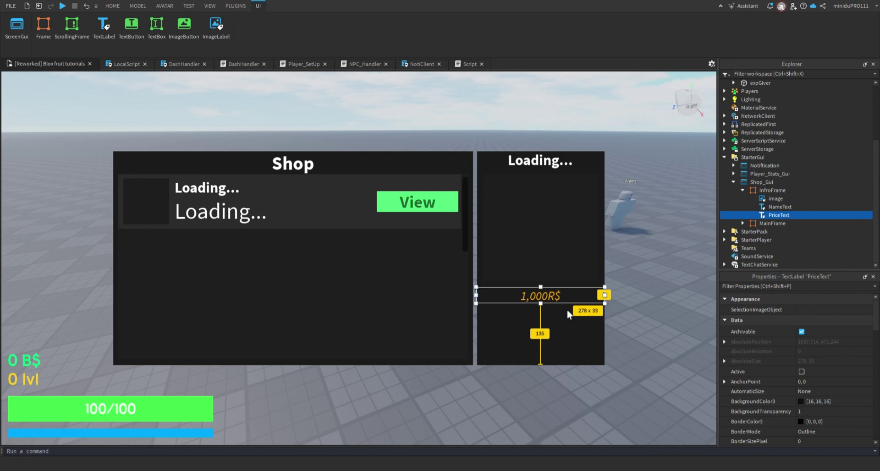
{"action": "key", "text": "ctrl+v"}
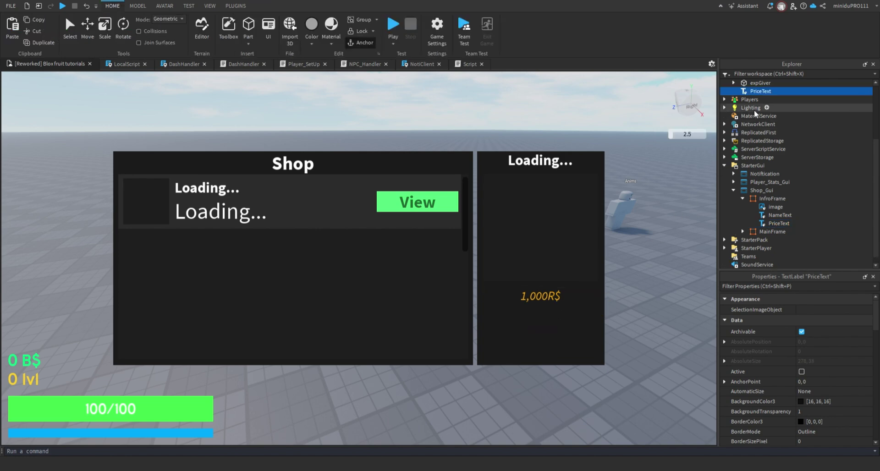
Step: Move the pasted price copy into InfroFrame below the orange price, 278 x 38, coloured green
{"action": "left_click_drag", "start_coordinate": [750, 94], "coordinate": [774, 199]}
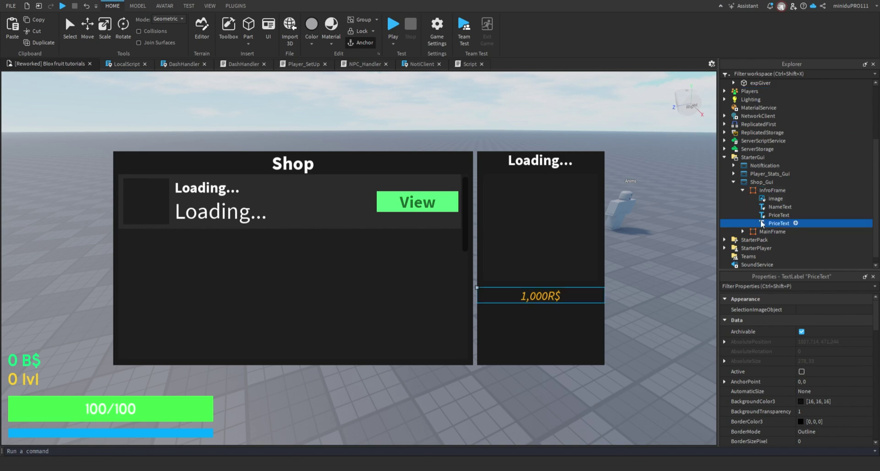
{"action": "left_click_drag", "start_coordinate": [568, 295], "coordinate": [570, 328]}
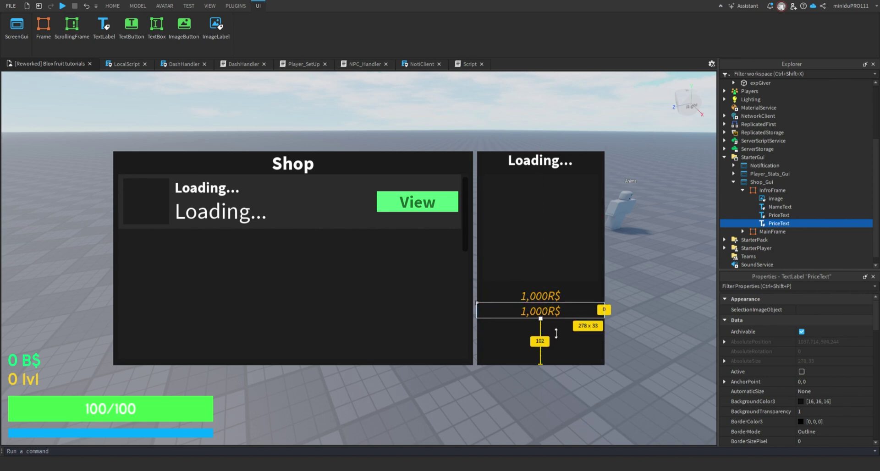
{"action": "left_click_drag", "start_coordinate": [555, 319], "coordinate": [556, 321]}
{"action": "scroll", "coordinate": [807, 380], "scroll_direction": "down", "scroll_amount": 10}
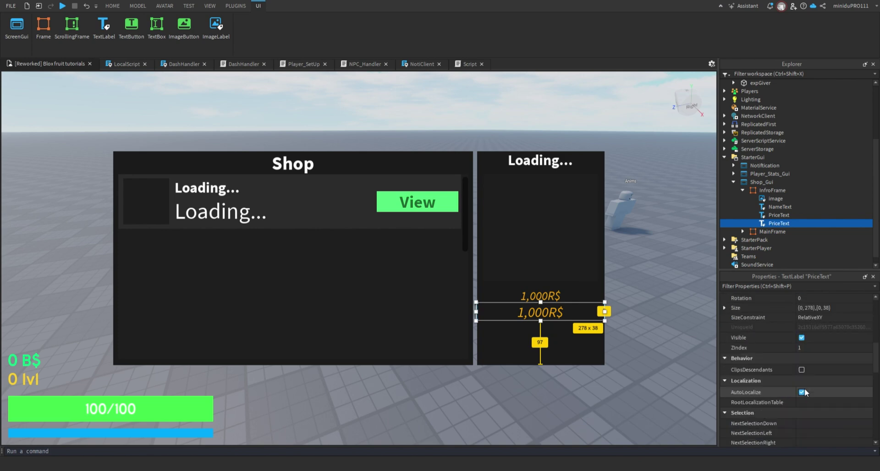
{"action": "left_click", "coordinate": [799, 384]}
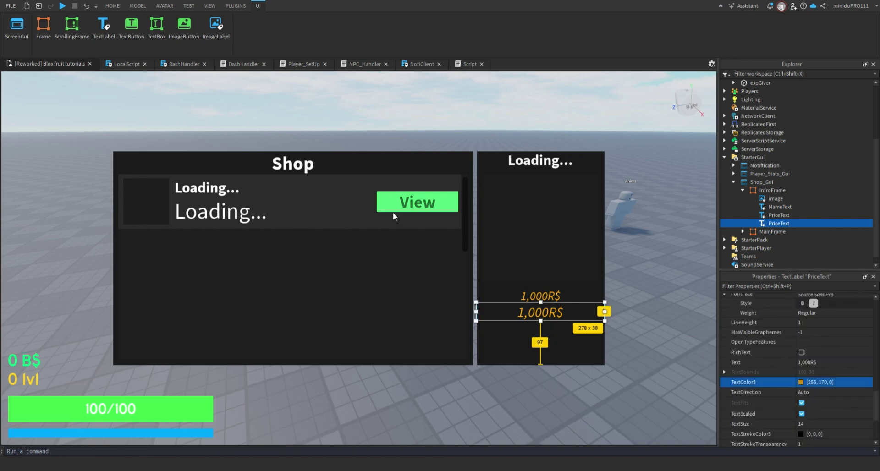
{"action": "left_click", "coordinate": [410, 209]}
Step: Rename the green price label PriceText2
{"action": "left_click", "coordinate": [598, 131]}
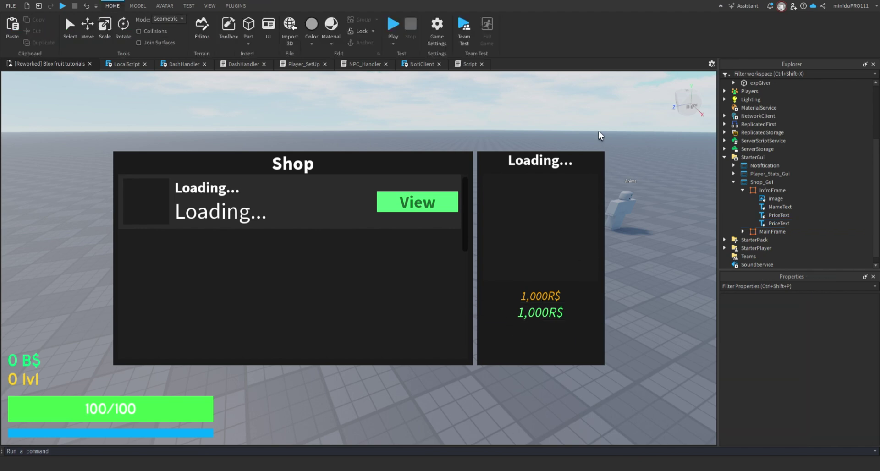
{"action": "left_click", "coordinate": [777, 224]}
{"action": "left_click", "coordinate": [776, 215]}
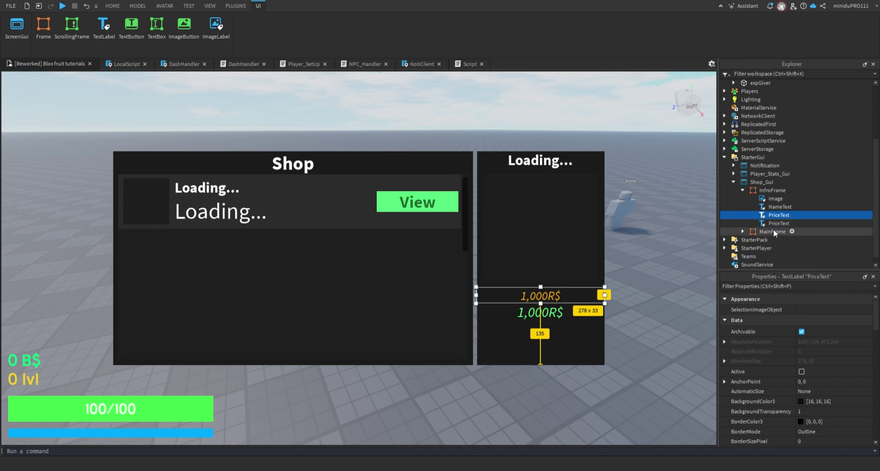
{"action": "left_click", "coordinate": [776, 225]}
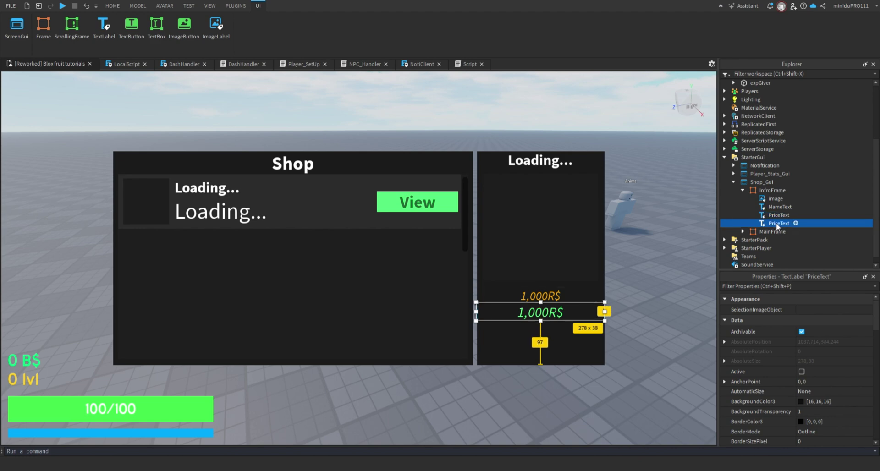
{"action": "left_click", "coordinate": [777, 225]}
{"action": "left_click", "coordinate": [793, 227]}
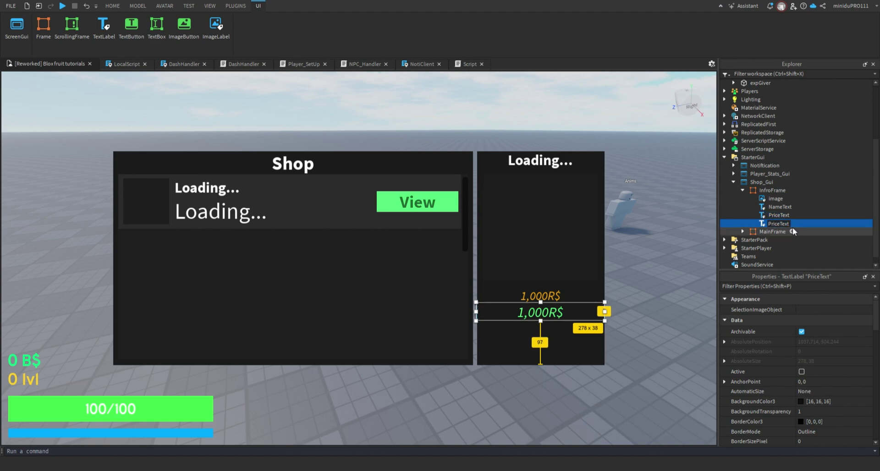
{"action": "type", "text": "2"}
{"action": "key", "text": "Return"}
{"action": "left_click", "coordinate": [743, 232]}
{"action": "scroll", "coordinate": [752, 228], "scroll_direction": "down", "scroll_amount": 3}
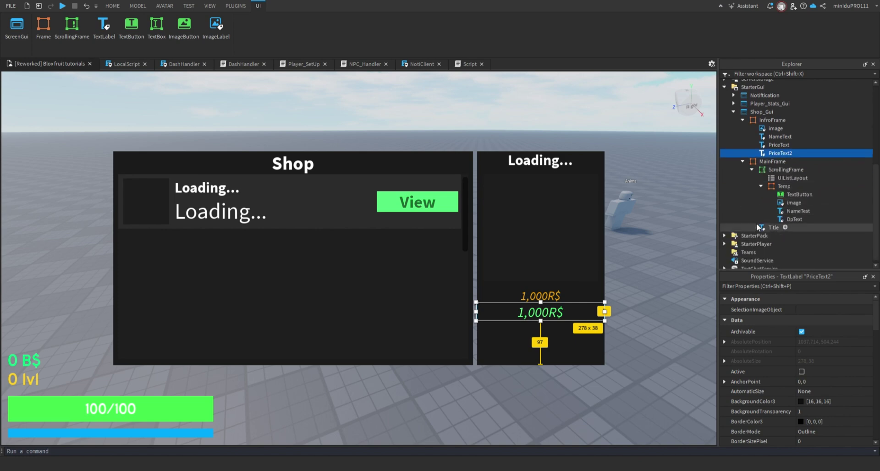
Step: Paste a copy of the View button into InfroFrame at the bottom centre, sized 252 x 35
{"action": "left_click", "coordinate": [784, 196]}
{"action": "left_click", "coordinate": [764, 120]}
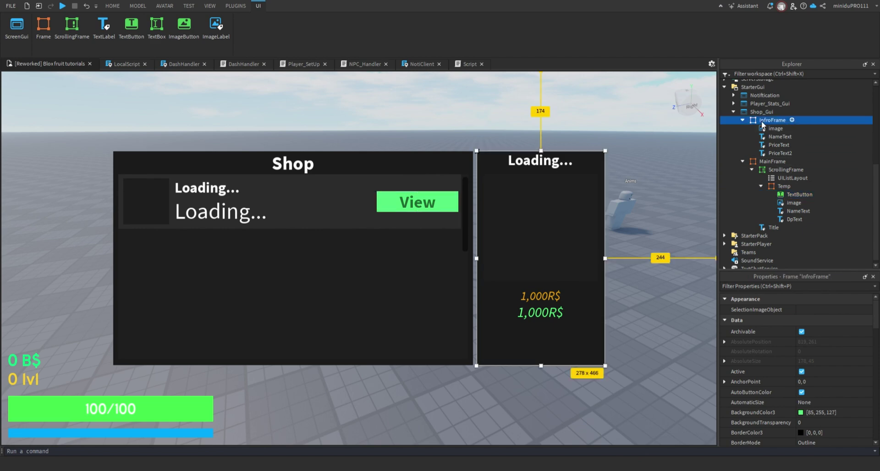
{"action": "key", "text": "ctrl+shift+v"}
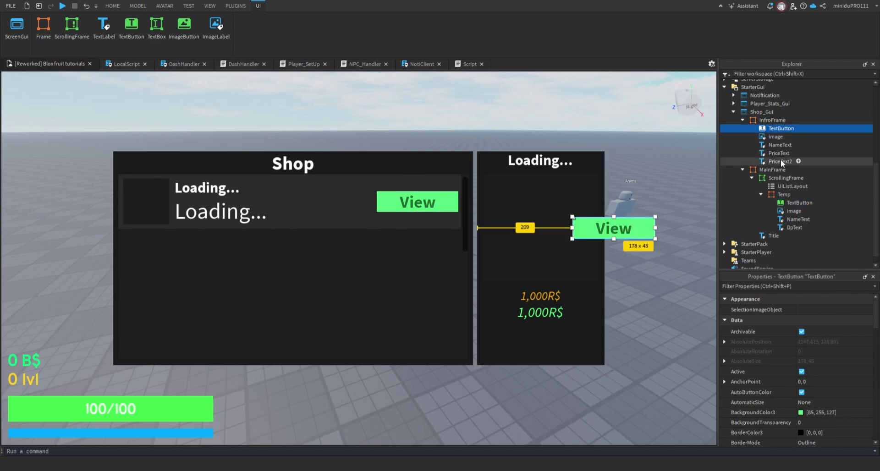
{"action": "left_click_drag", "start_coordinate": [590, 248], "coordinate": [499, 351]}
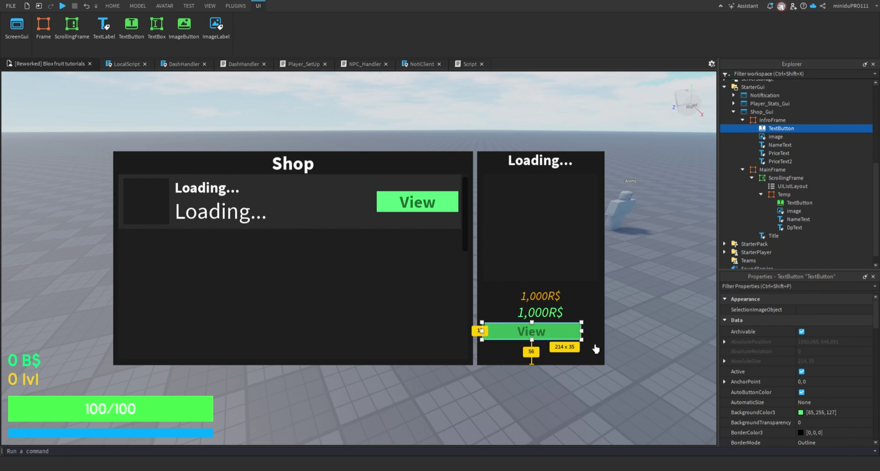
{"action": "mouse_move", "coordinate": [592, 349]}
{"action": "left_mouse_down"}
{"action": "mouse_move", "coordinate": [612, 351]}
{"action": "mouse_move", "coordinate": [592, 354]}
{"action": "left_mouse_up"}
{"action": "key", "text": "Down"}
{"action": "key", "text": "Down"}
{"action": "key", "text": "Down"}
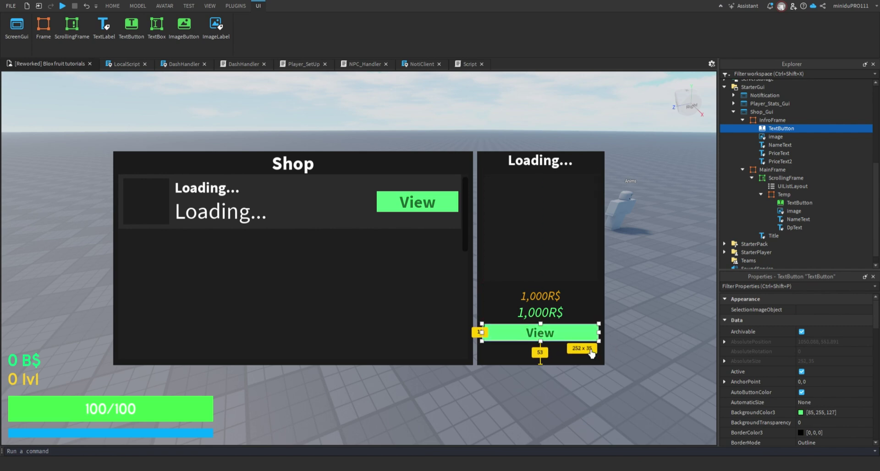
Step: Rename the button BuyRobuxButton and duplicate it
{"action": "double_click", "coordinate": [777, 132]}
{"action": "type", "text": "BuyRobux"}
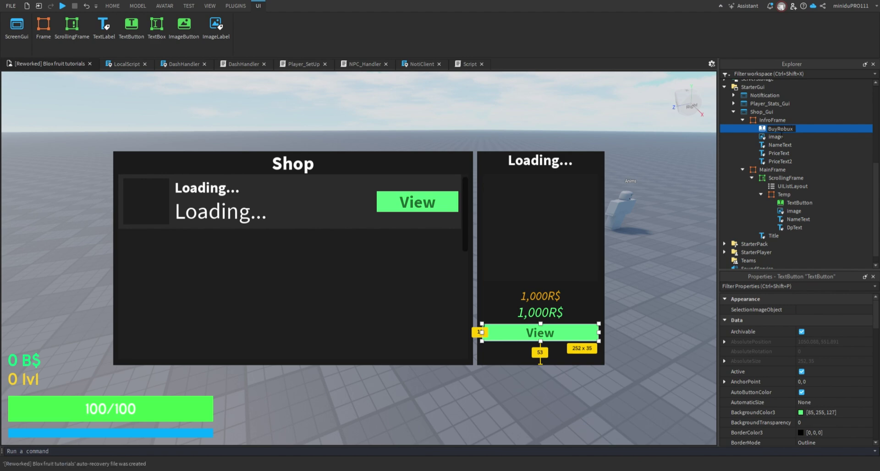
{"action": "type", "text": "Button"}
{"action": "key", "text": "Return"}
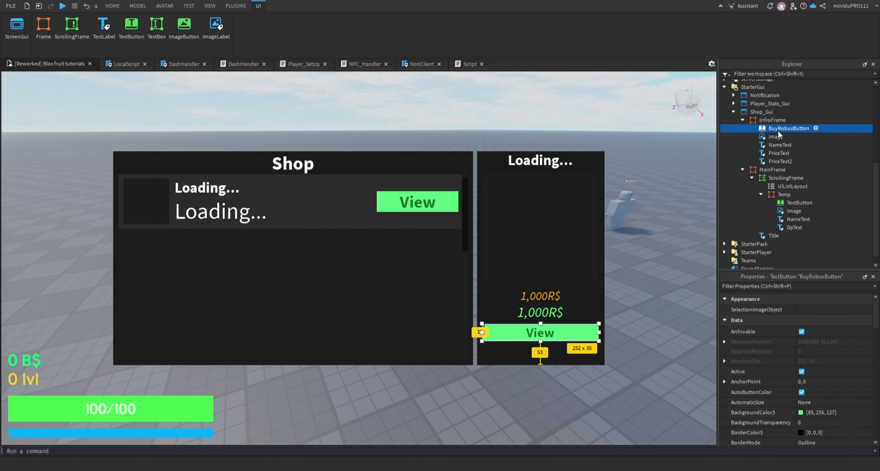
{"action": "key", "text": "ctrl+d"}
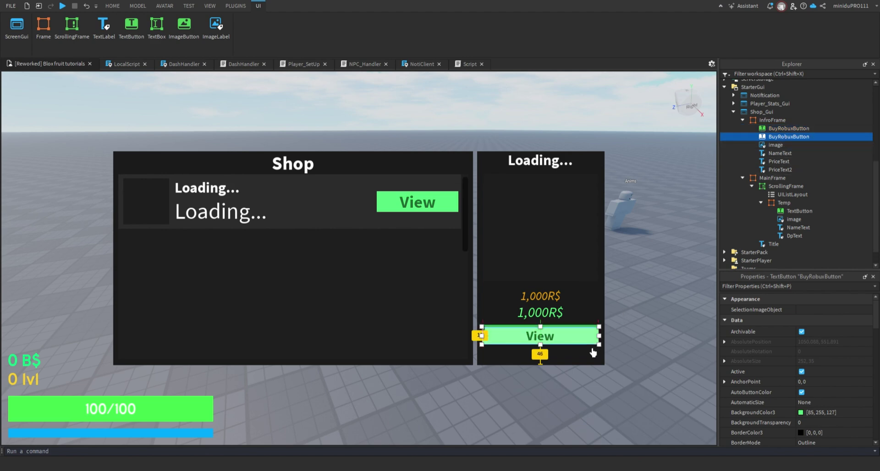
Step: Move the duplicate below BuyRobuxButton and give it a salmon background (255, 170, 127)
{"action": "left_click_drag", "start_coordinate": [593, 353], "coordinate": [592, 369]}
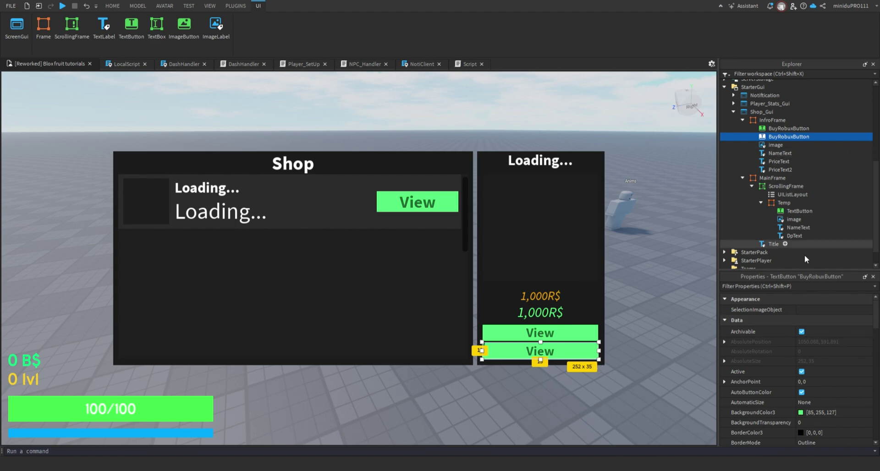
{"action": "left_click", "coordinate": [776, 412]}
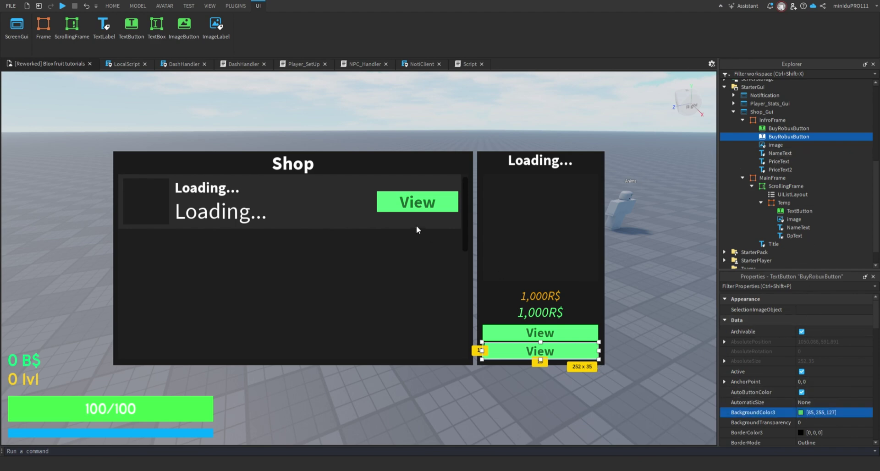
{"action": "left_click", "coordinate": [397, 210]}
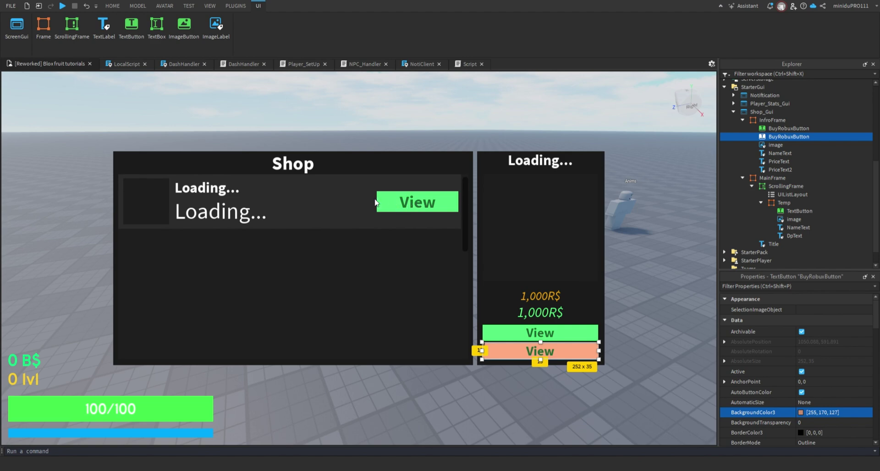
{"action": "left_click", "coordinate": [397, 201]}
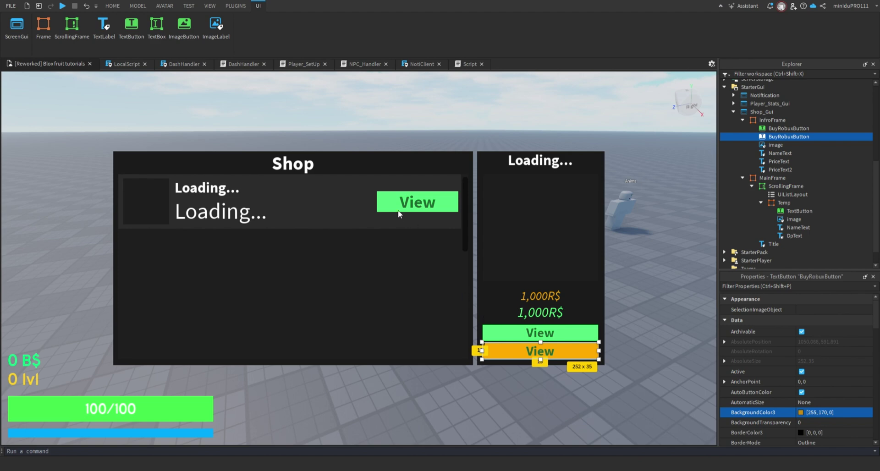
{"action": "key", "text": "ctrl+y"}
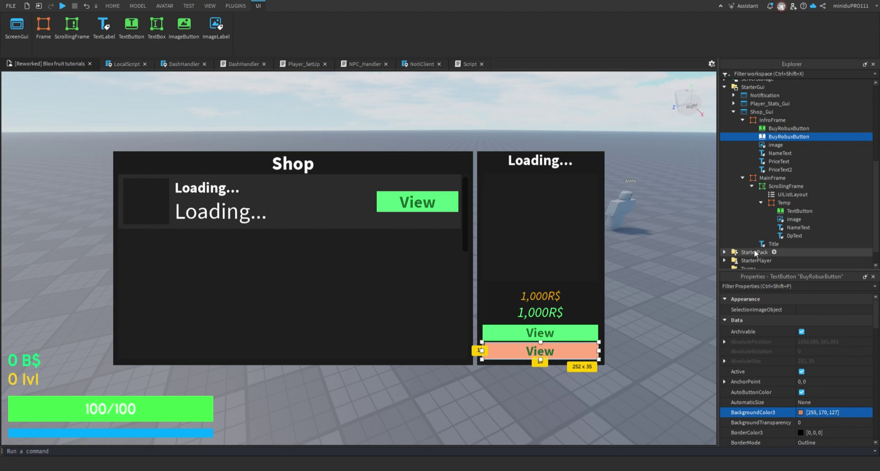
Step: Set the duplicate button's text colour to dark brown (84, 56, 42)
{"action": "scroll", "coordinate": [825, 401], "scroll_direction": "down", "scroll_amount": 10}
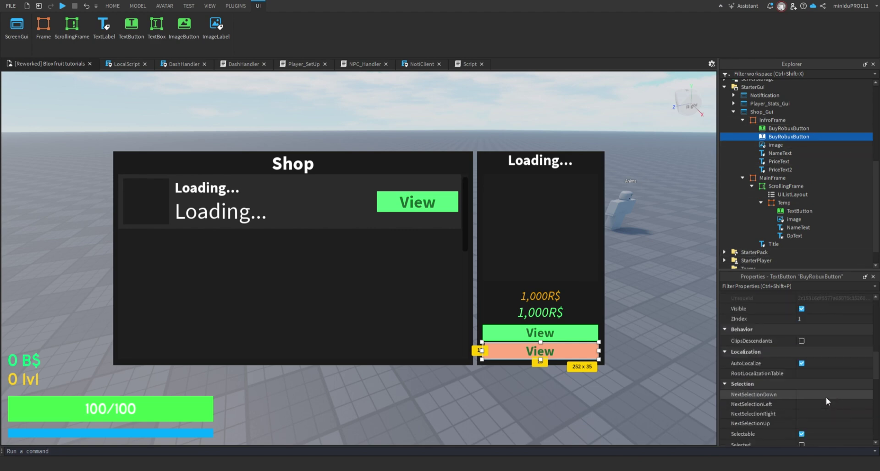
{"action": "scroll", "coordinate": [826, 396], "scroll_direction": "down", "scroll_amount": 5}
{"action": "left_click", "coordinate": [802, 394]}
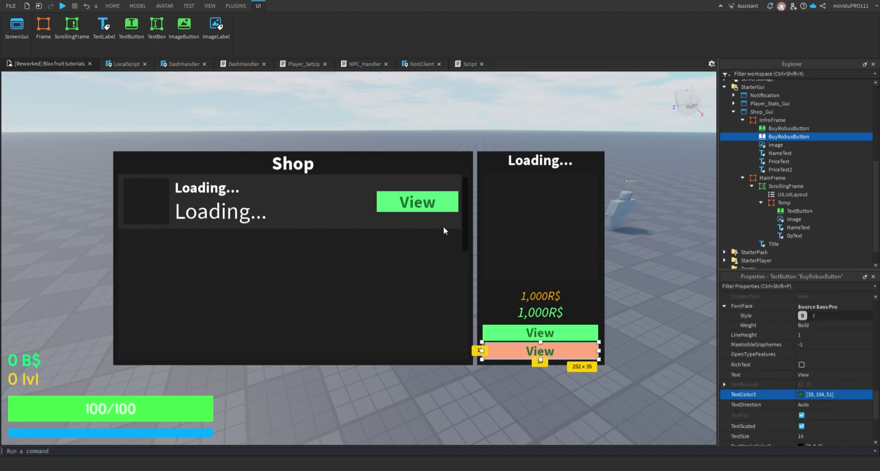
{"action": "left_click", "coordinate": [394, 207]}
{"action": "left_click", "coordinate": [549, 215]}
Step: Rename the duplicate button from BuyRobuxButton to BuyMoneyButton
{"action": "left_click", "coordinate": [506, 314]}
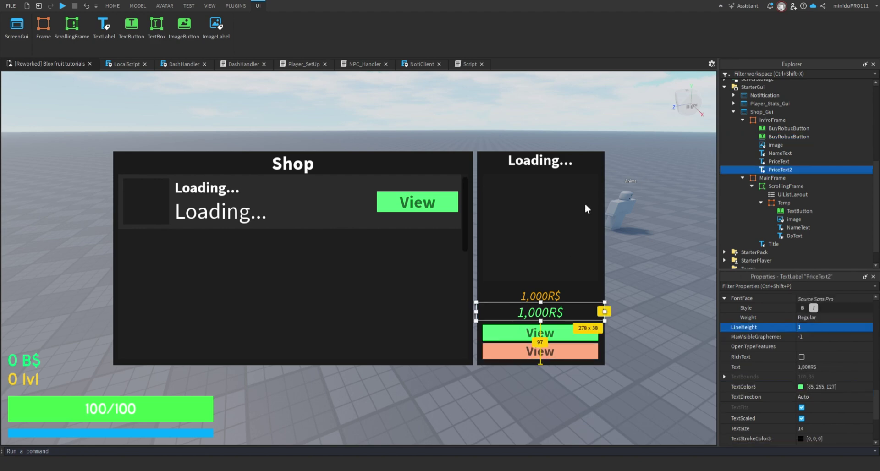
{"action": "left_click", "coordinate": [614, 134]}
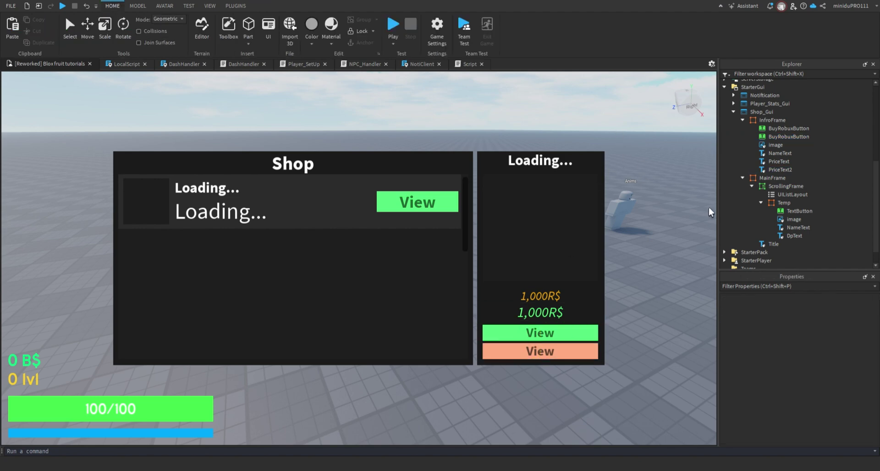
{"action": "left_click", "coordinate": [782, 137]}
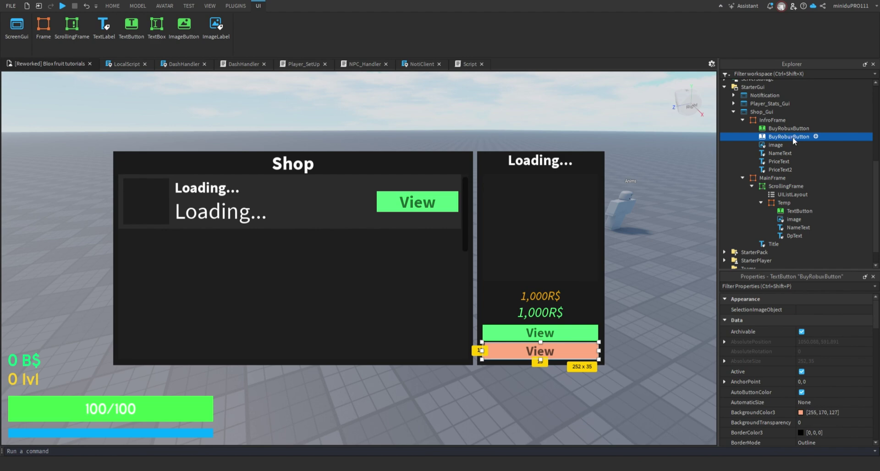
{"action": "left_click", "coordinate": [793, 136]}
{"action": "left_click", "coordinate": [782, 137]}
{"action": "left_click_drag", "start_coordinate": [786, 143], "coordinate": [783, 143]}
{"action": "type", "text": "Money"}
{"action": "key", "text": "Return"}
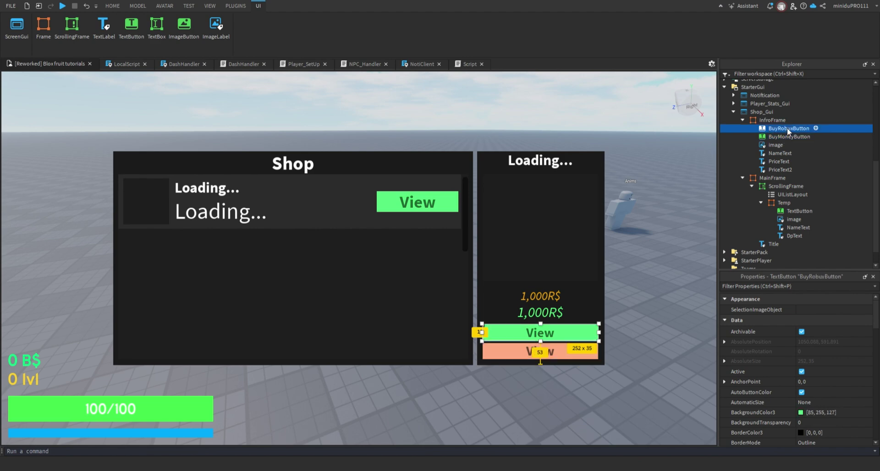
Step: Set the salmon BuyMoneyButton's text to "Buy with B$"
{"action": "scroll", "coordinate": [804, 409], "scroll_direction": "down", "scroll_amount": 10}
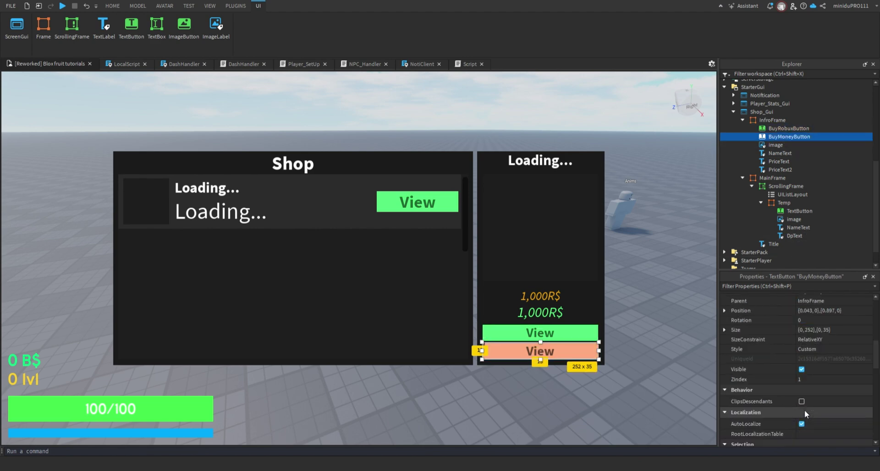
{"action": "scroll", "coordinate": [812, 407], "scroll_direction": "up", "scroll_amount": 2}
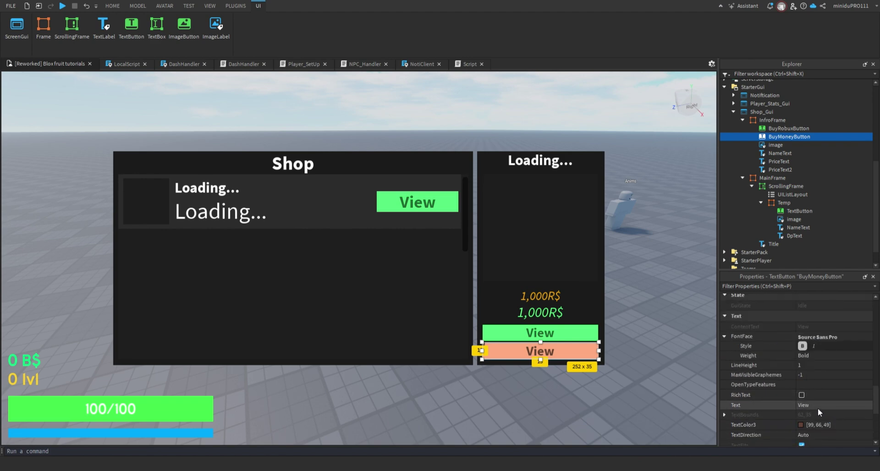
{"action": "left_click", "coordinate": [818, 406]}
{"action": "type", "text": "Buy"}
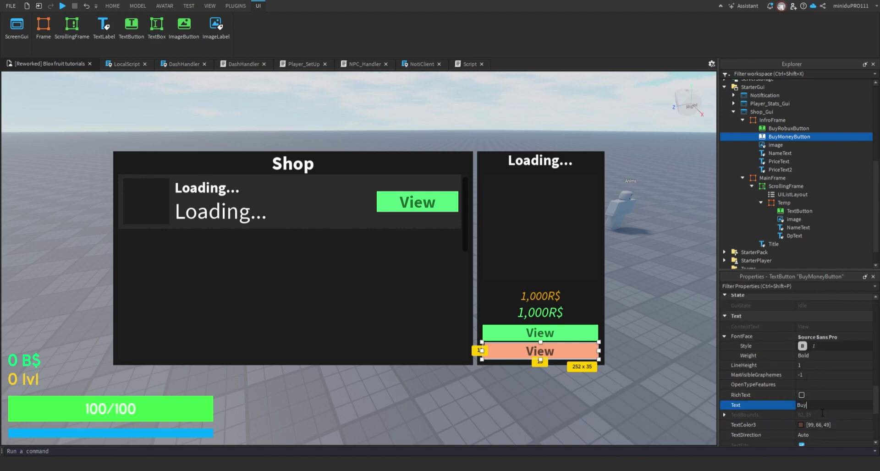
{"action": "type", "text": " with B$"}
{"action": "key", "text": "Return"}
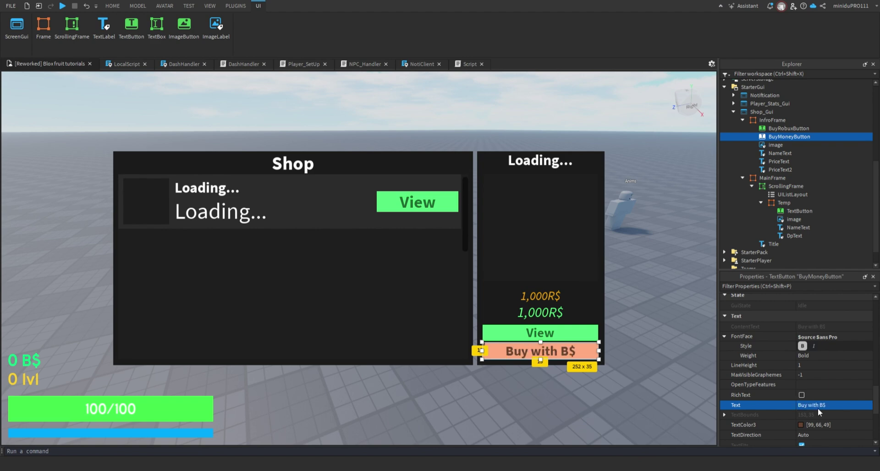
Step: Set the green BuyRobuxButton's text to "Buy with R$"
{"action": "left_click", "coordinate": [788, 130]}
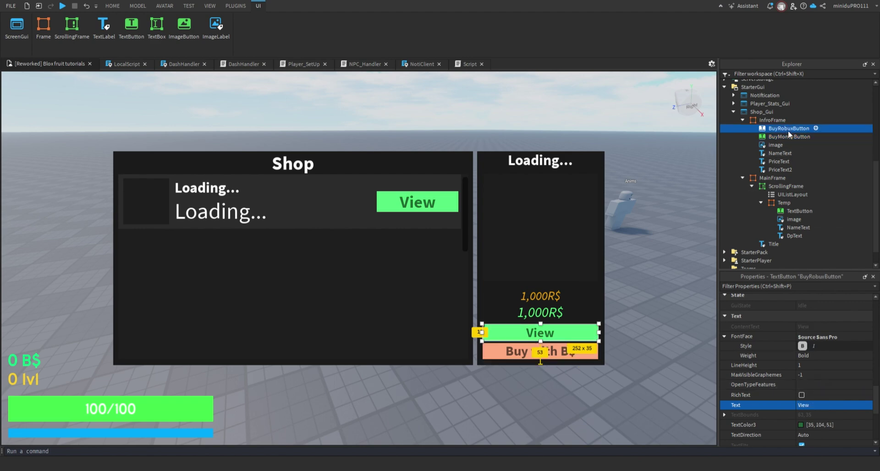
{"action": "left_click", "coordinate": [814, 407]}
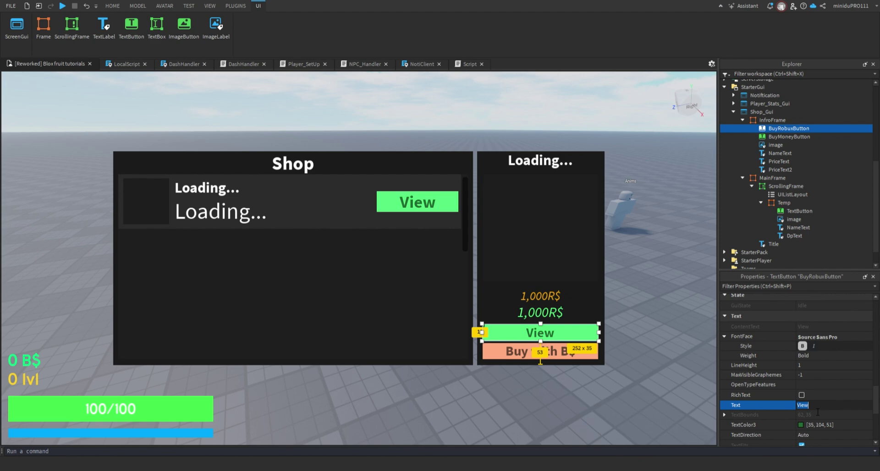
{"action": "type", "text": "Buy with R$"}
{"action": "key", "text": "Return"}
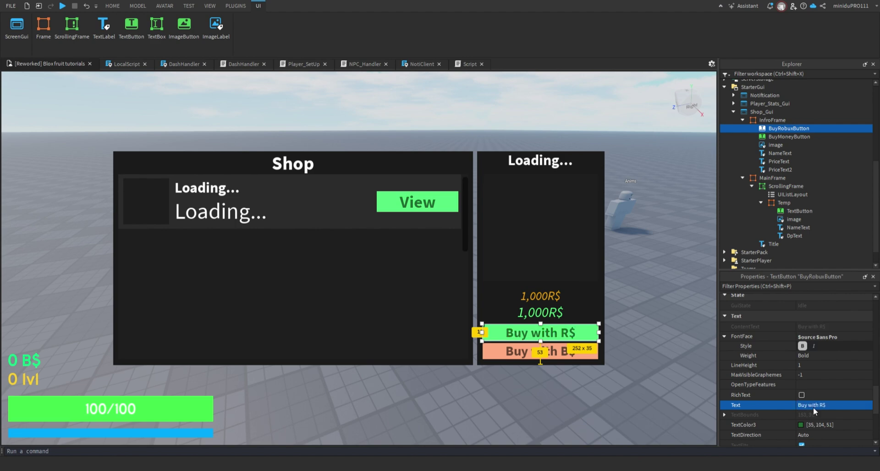
{"action": "left_click", "coordinate": [591, 121]}
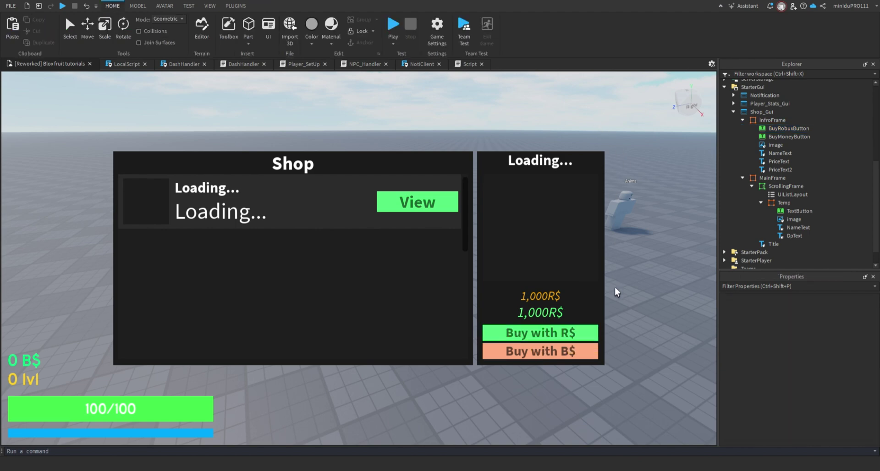